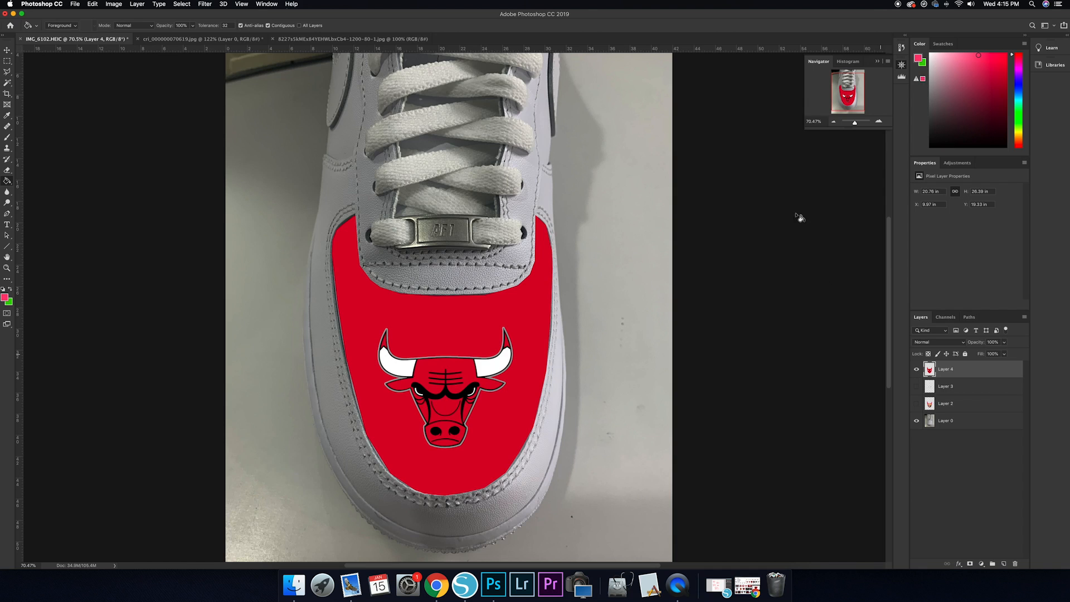
Switch to the bull logo document and convert its Background into a regular layer named Layer 0
{"action": "left_click", "coordinate": [399, 41]}
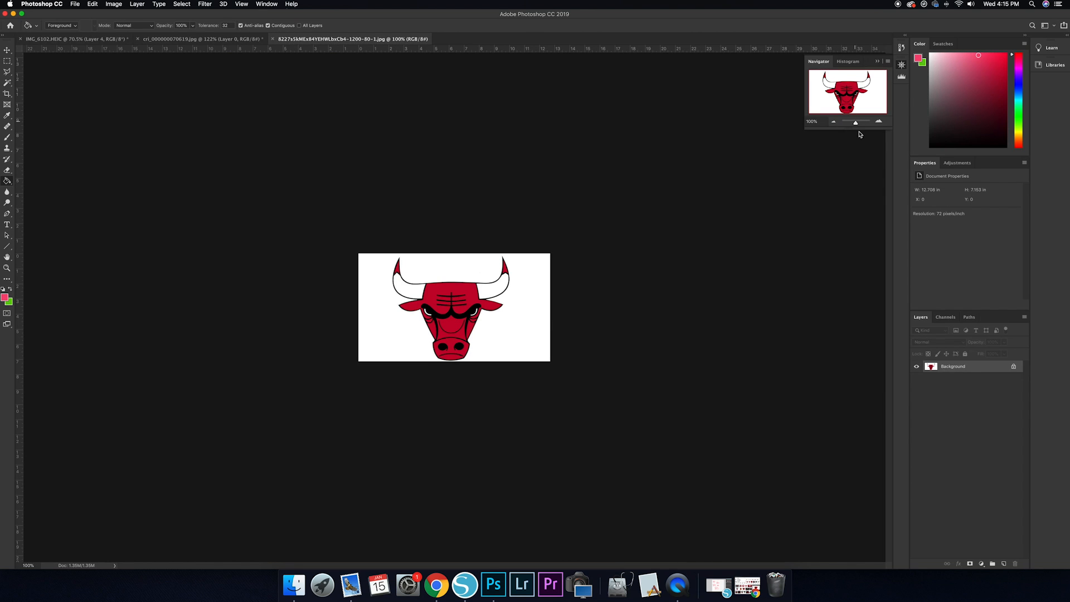
{"action": "double_click", "coordinate": [957, 367]}
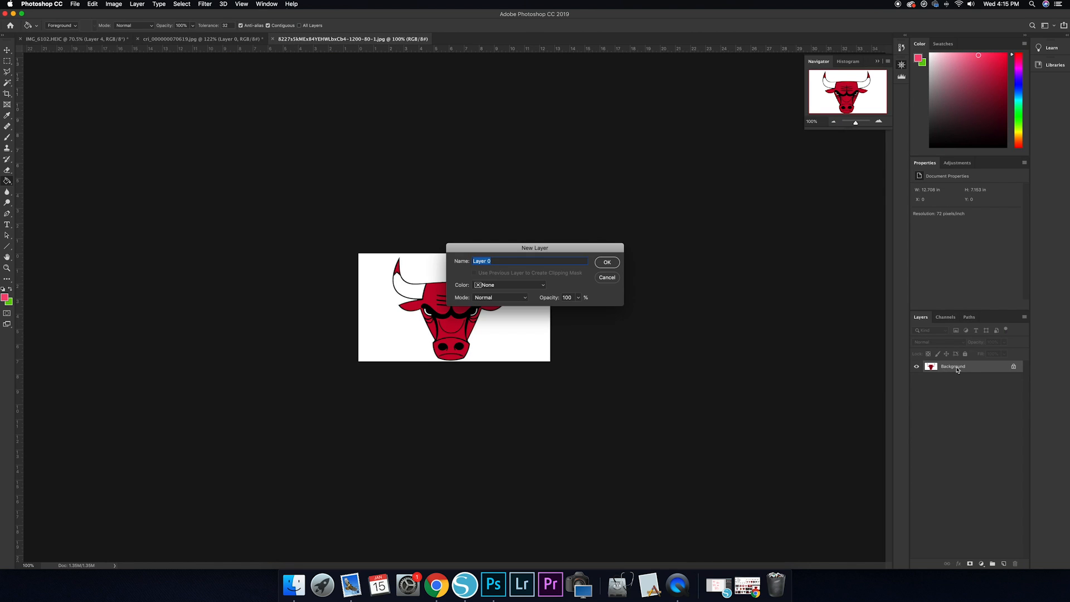
{"action": "left_click", "coordinate": [610, 266]}
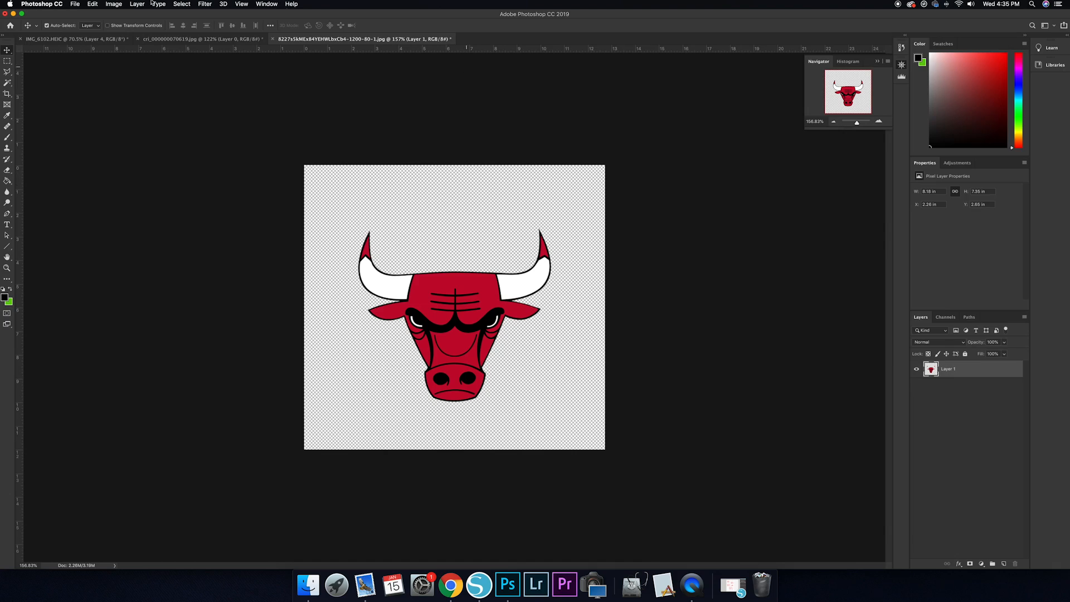
Select the logo's red areas with Color Range at a fuzziness of 117
{"action": "left_click", "coordinate": [185, 8]}
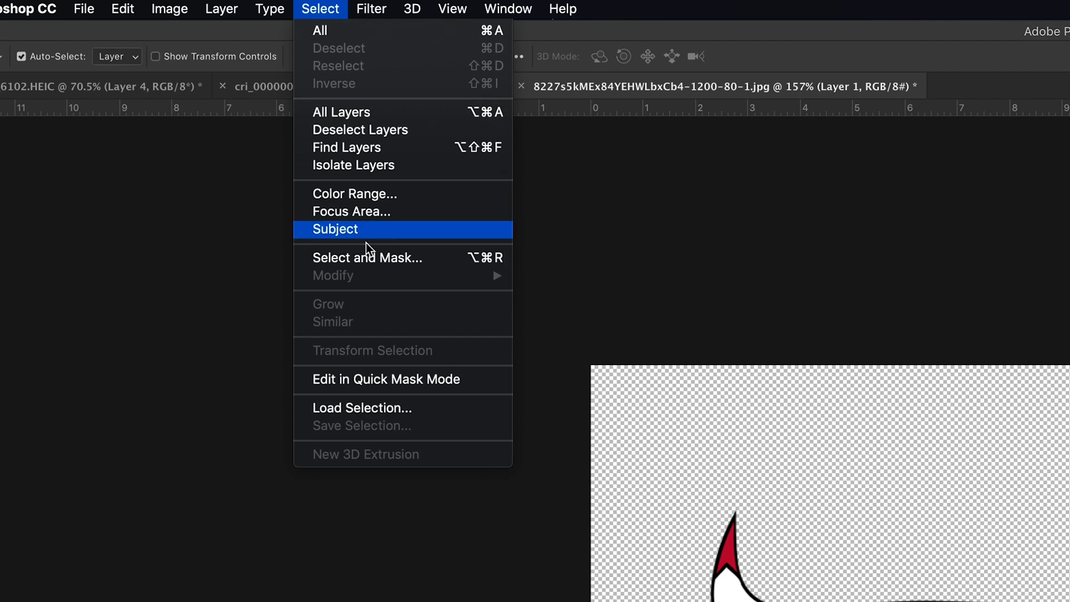
{"action": "left_click", "coordinate": [361, 203]}
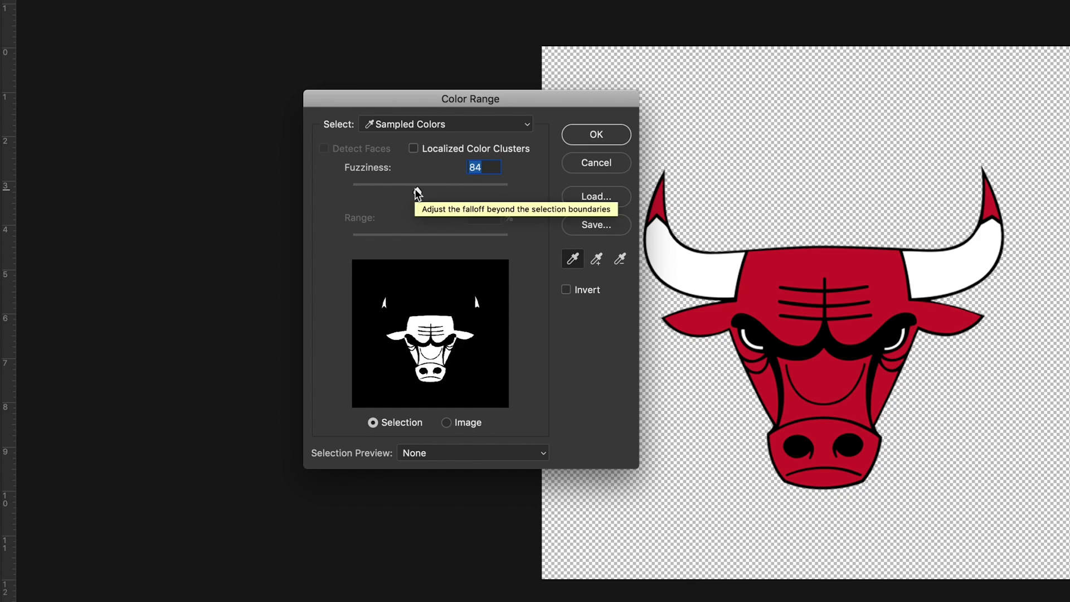
{"action": "left_click_drag", "start_coordinate": [237, 243], "coordinate": [117, 255]}
{"action": "left_click_drag", "start_coordinate": [304, 207], "coordinate": [533, 202]}
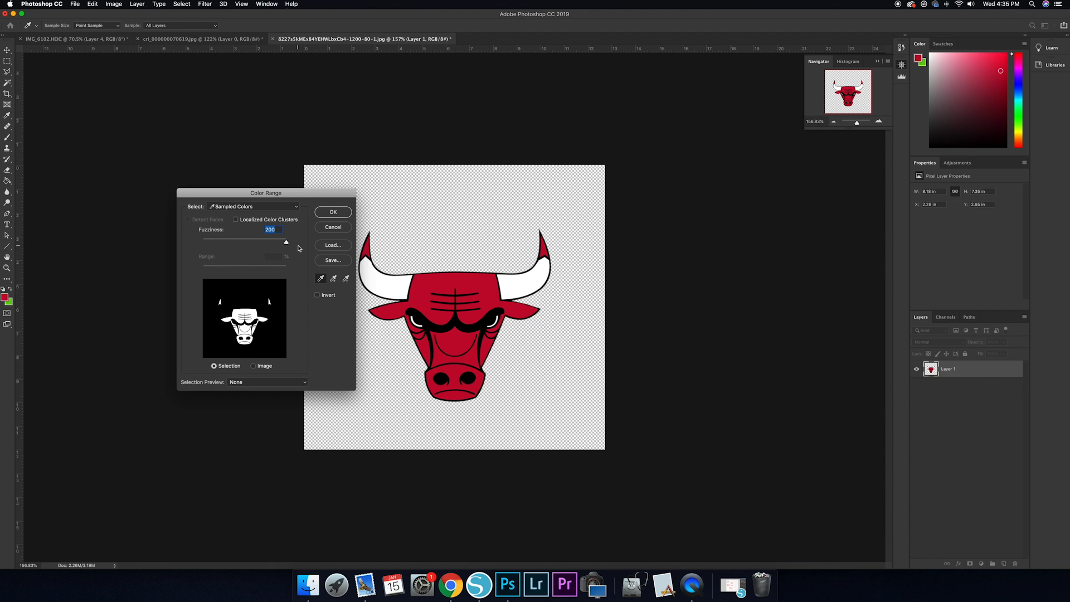
{"action": "left_click_drag", "start_coordinate": [260, 252], "coordinate": [250, 255]}
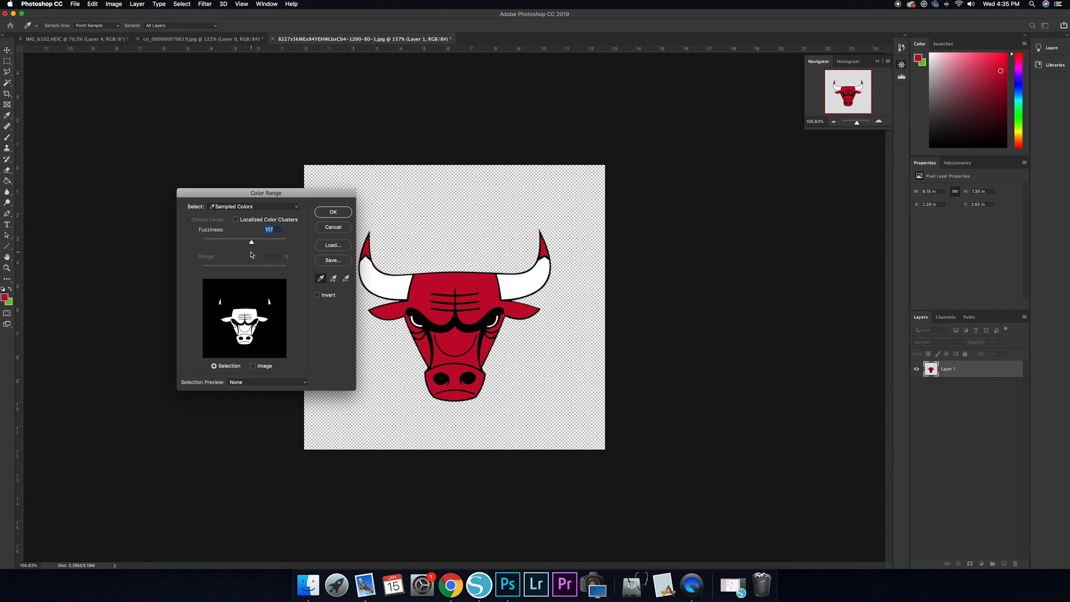
{"action": "left_click", "coordinate": [333, 213]}
Copy the selected red areas to a new layer and name it Red
{"action": "key", "text": "l"}
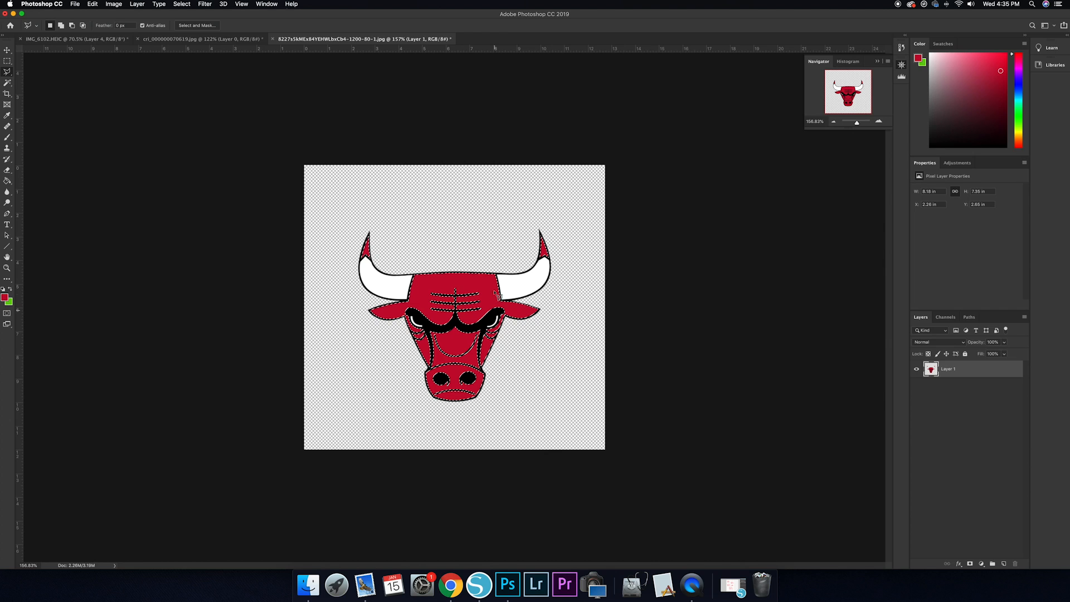
{"action": "right_click", "coordinate": [484, 285]}
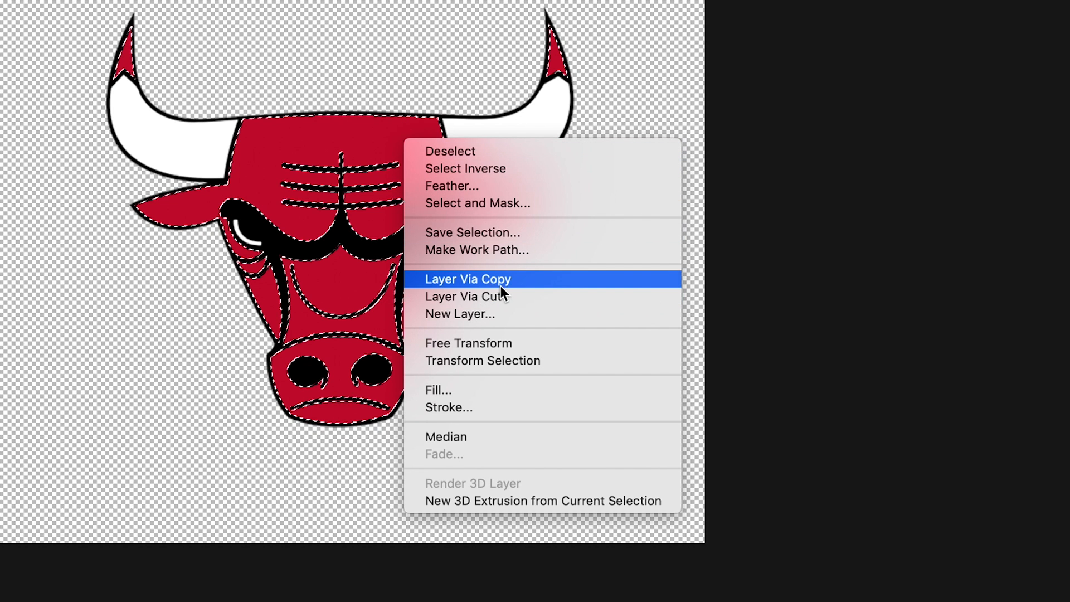
{"action": "left_click", "coordinate": [516, 338]}
{"action": "double_click", "coordinate": [949, 370]}
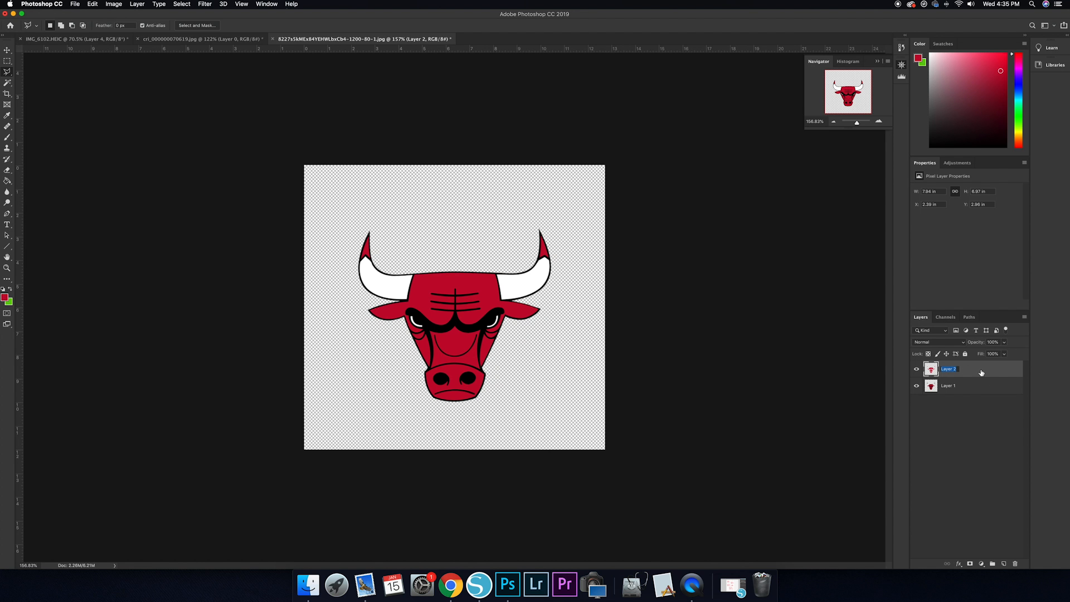
{"action": "key", "text": "Return"}
Select the white horn and eye areas of Layer 1 with Color Range at a fuzziness of 50
{"action": "left_click", "coordinate": [964, 386]}
{"action": "left_click", "coordinate": [190, 5]}
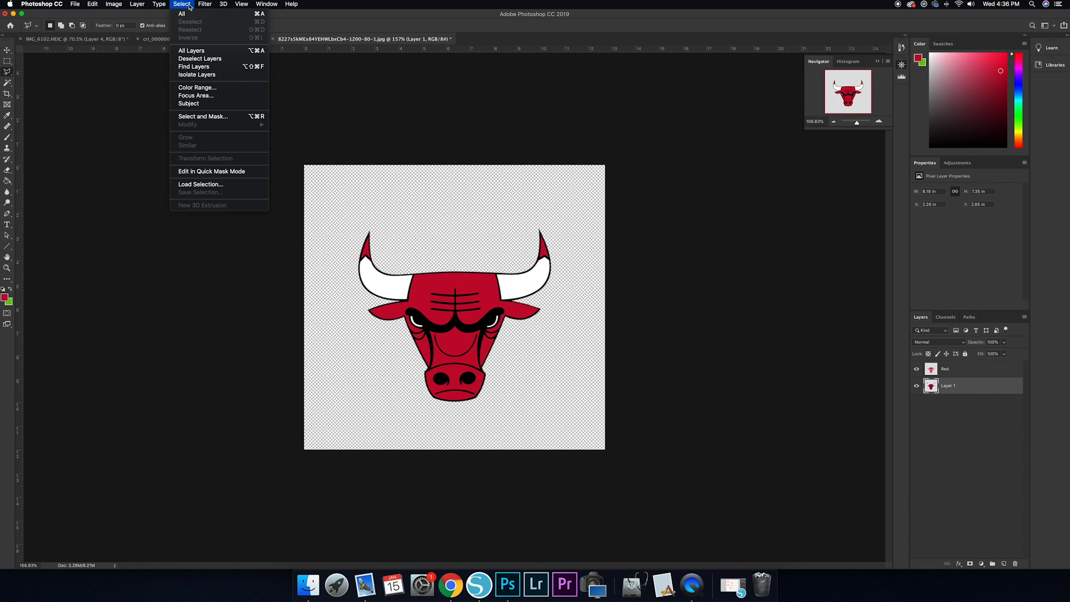
{"action": "left_click", "coordinate": [204, 87]}
{"action": "left_click", "coordinate": [393, 280]}
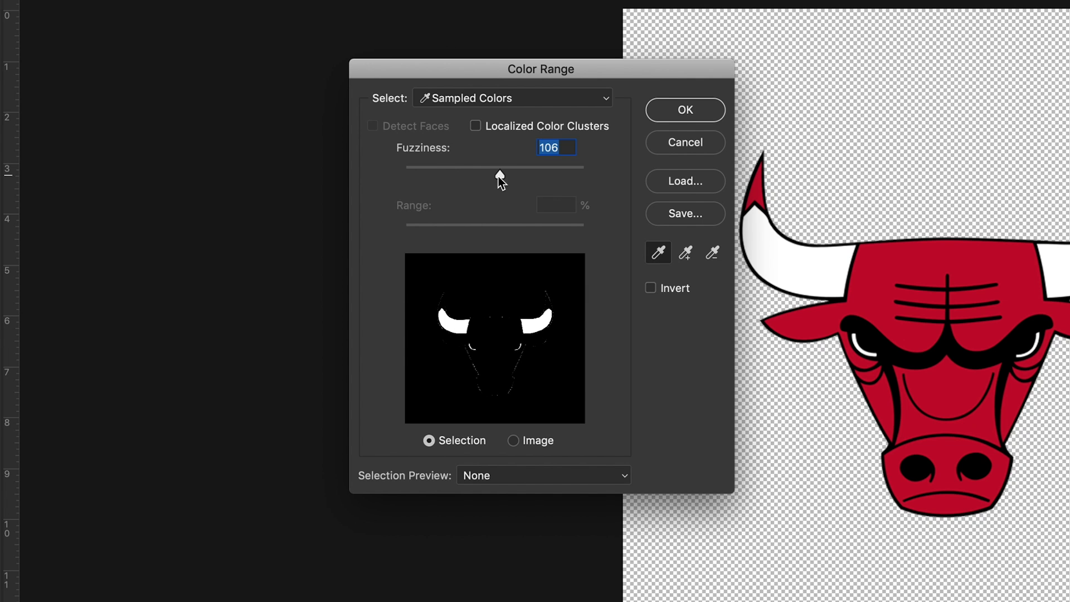
{"action": "left_click_drag", "start_coordinate": [498, 176], "coordinate": [461, 182]}
{"action": "left_click_drag", "start_coordinate": [458, 174], "coordinate": [453, 172]}
{"action": "key", "text": "Return"}
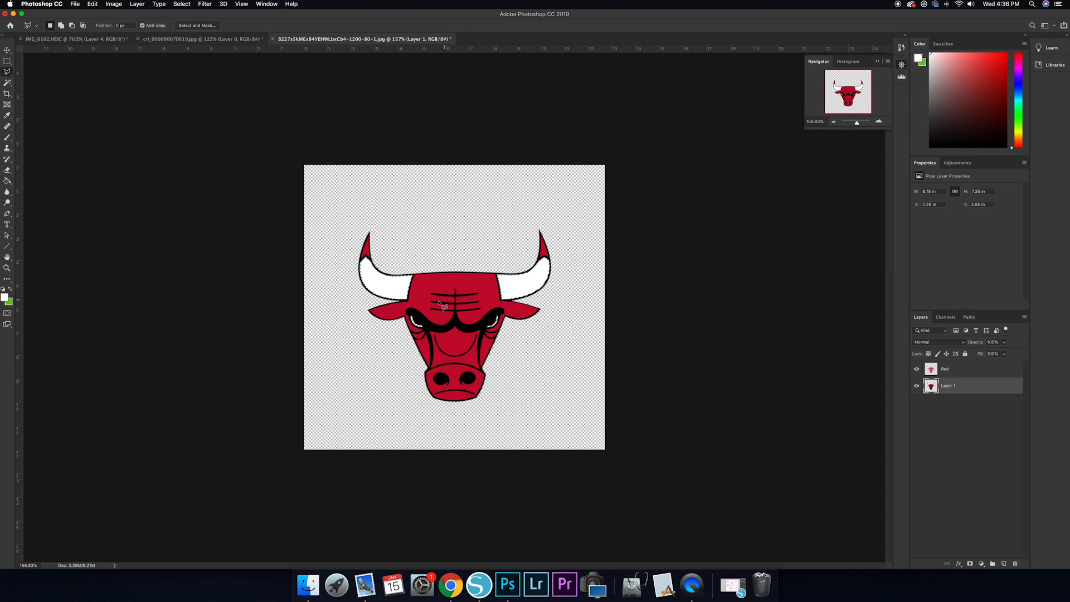
Copy the selected white areas to a new layer and name it White
{"action": "right_click", "coordinate": [395, 282]}
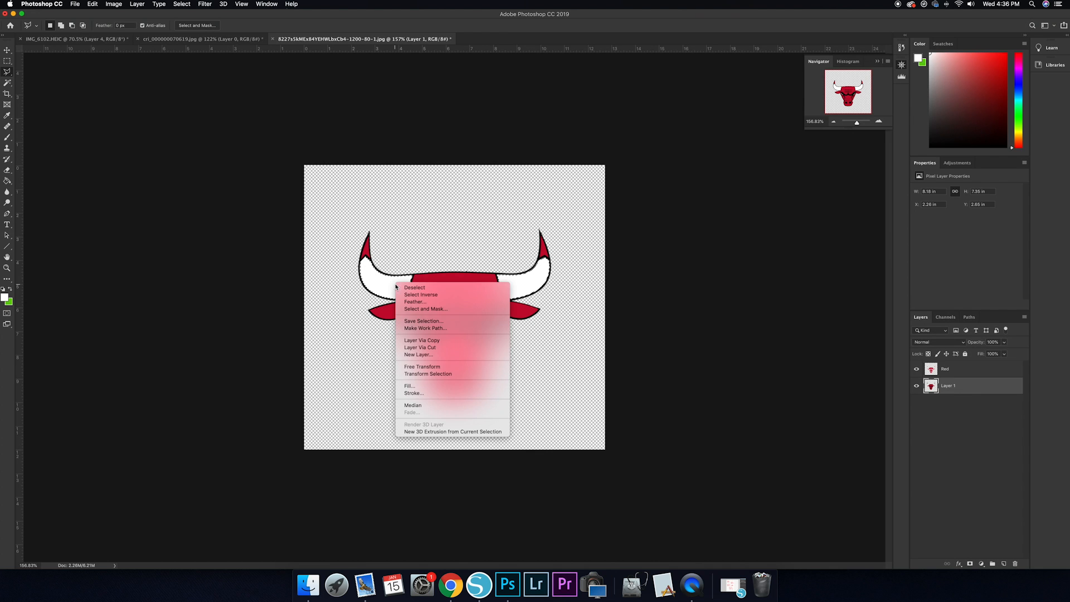
{"action": "left_click", "coordinate": [447, 345]}
{"action": "double_click", "coordinate": [950, 385]}
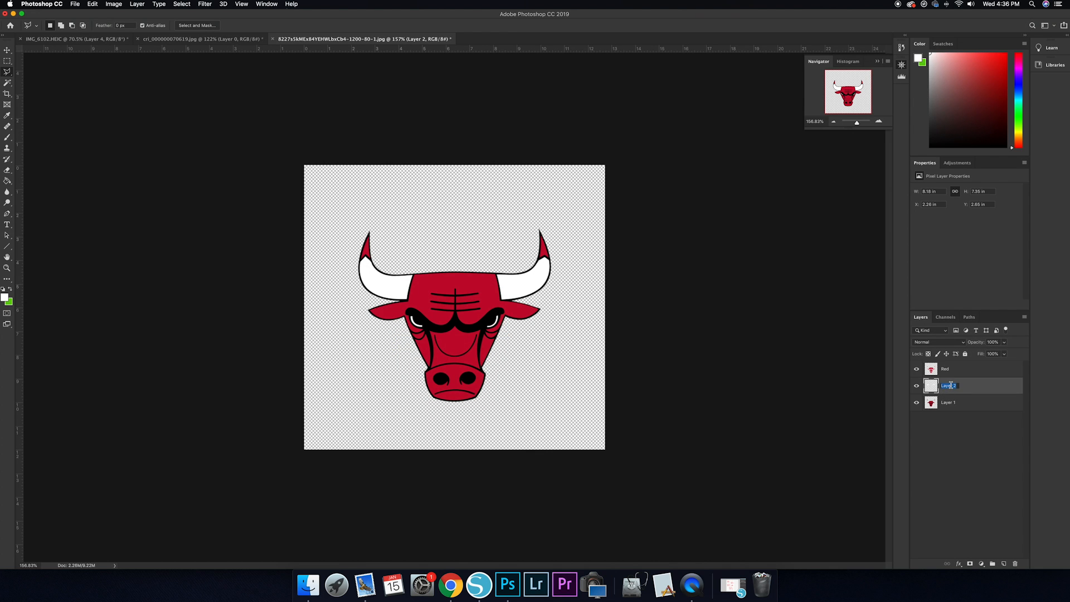
{"action": "type", "text": "White"}
{"action": "key", "text": "Return"}
Select the black areas and outlines of Layer 1 with Color Range at a fuzziness of 50
{"action": "left_click", "coordinate": [954, 404]}
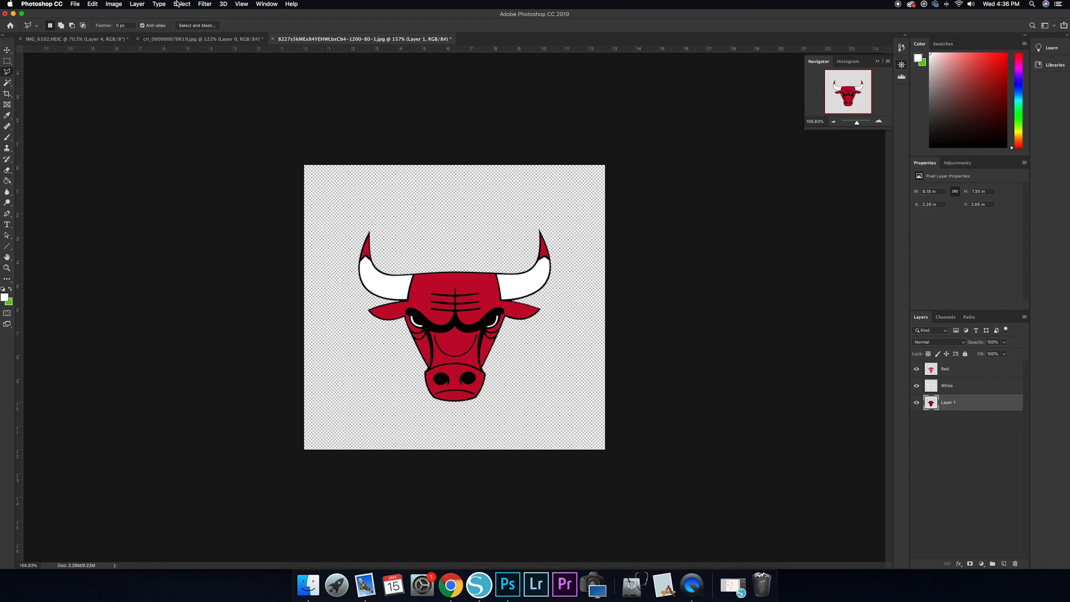
{"action": "left_click", "coordinate": [181, 4]}
{"action": "left_click", "coordinate": [192, 95]}
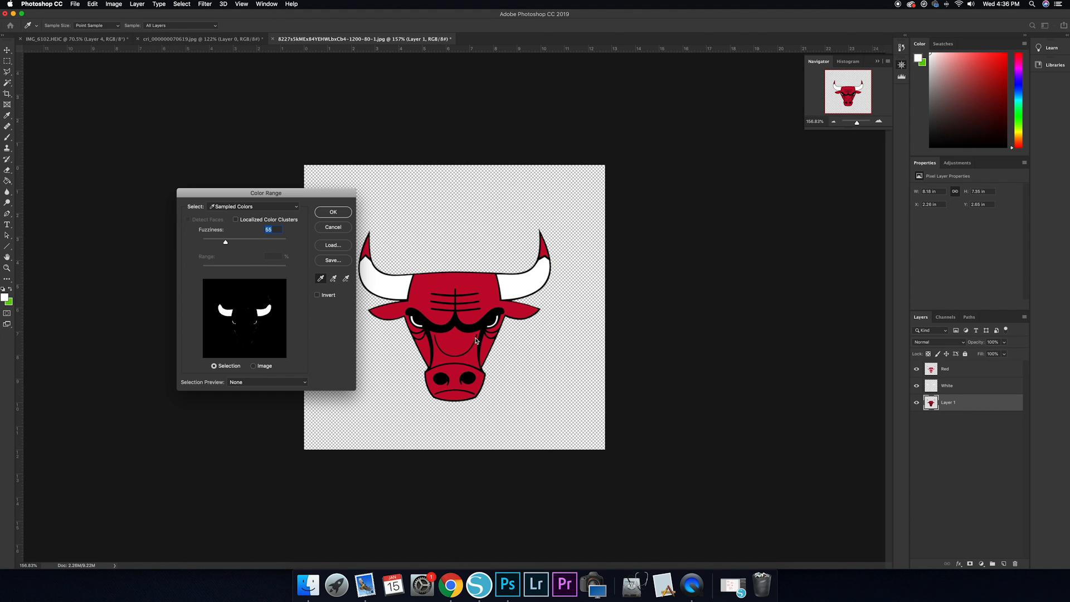
{"action": "left_click", "coordinate": [484, 323]}
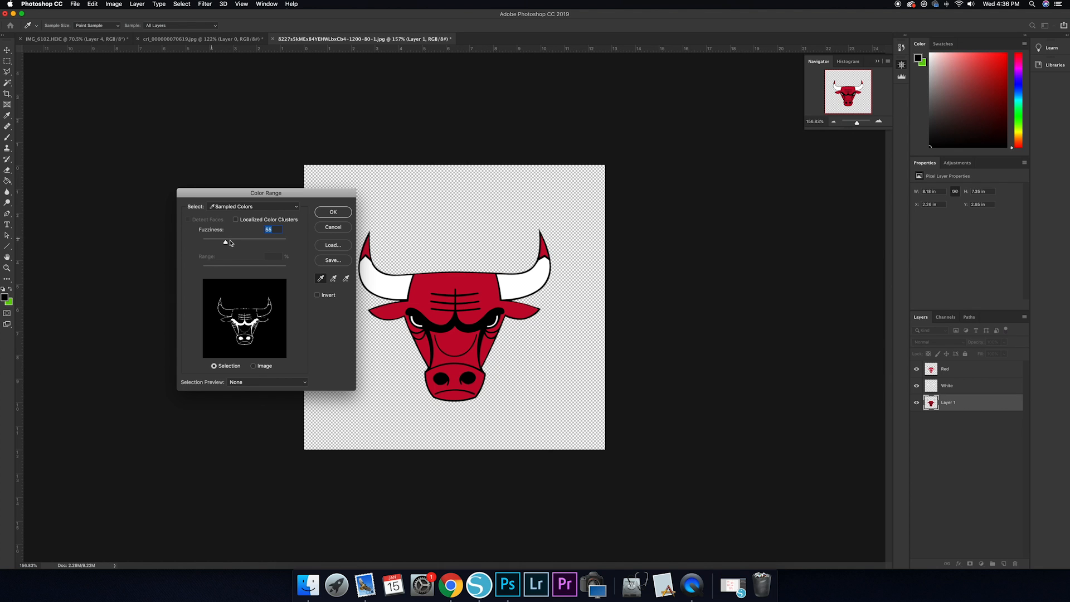
{"action": "left_click", "coordinate": [333, 212]}
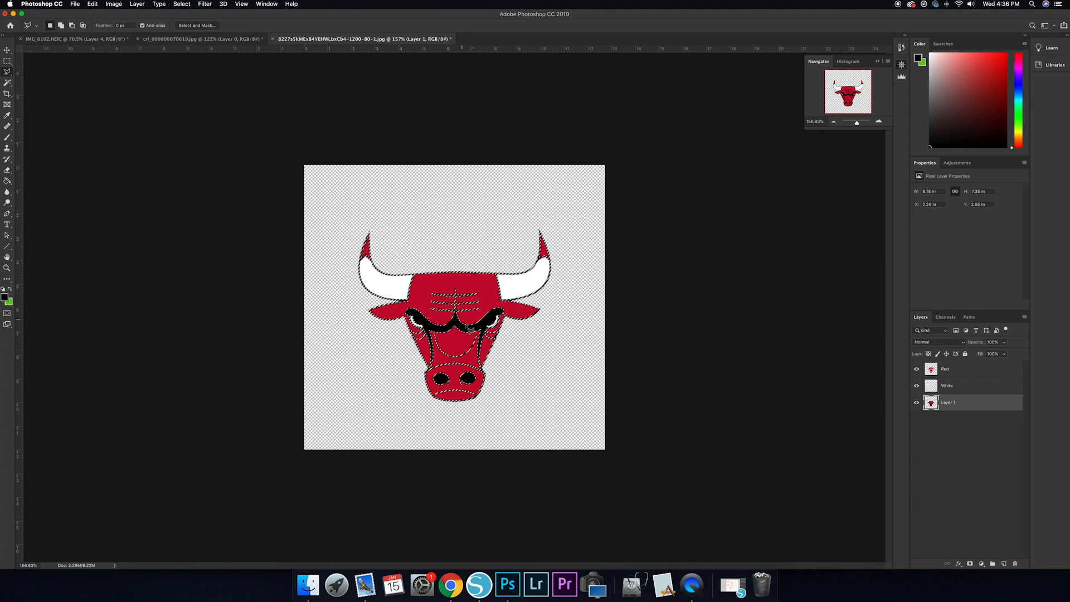
Copy the selected black areas to a new layer and name it Black
{"action": "right_click", "coordinate": [490, 337]}
{"action": "left_click", "coordinate": [536, 376]}
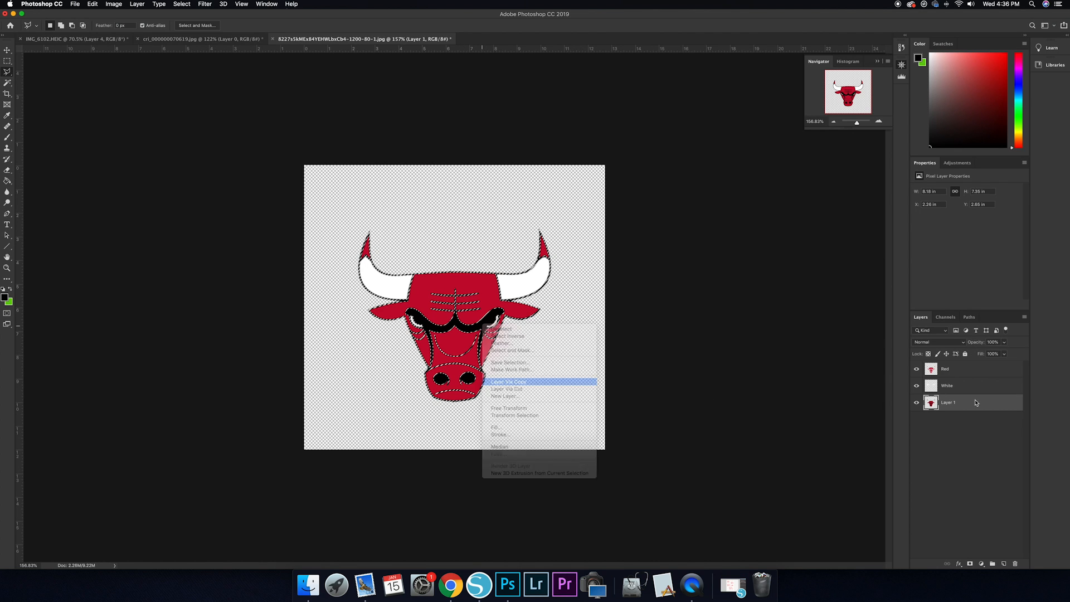
{"action": "double_click", "coordinate": [951, 403]}
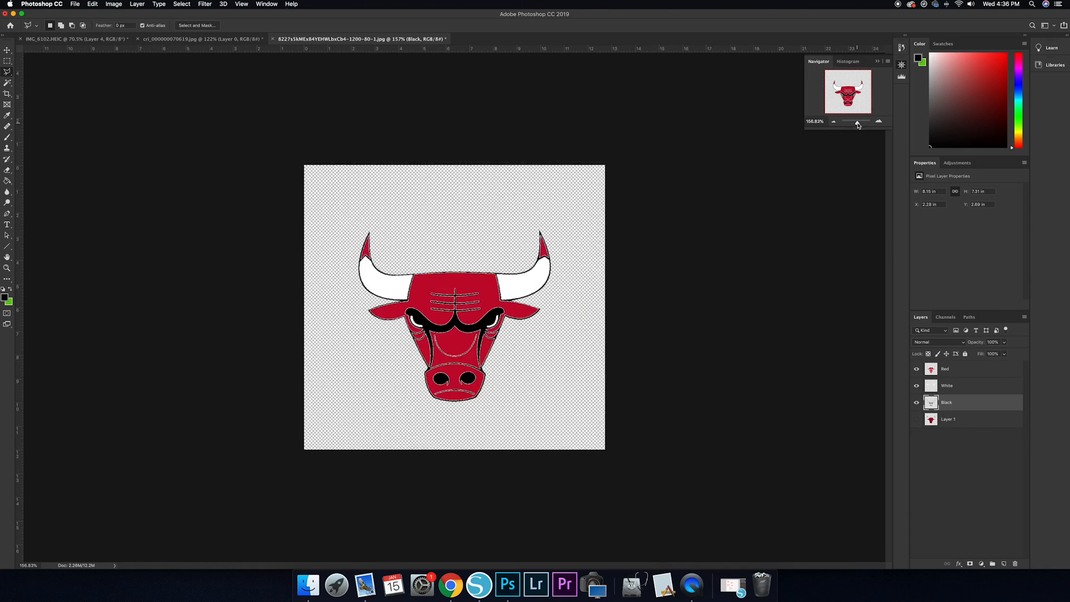
Widen the canvas to 36 inches
{"action": "left_click_drag", "start_coordinate": [862, 123], "coordinate": [848, 128]}
{"action": "left_click", "coordinate": [113, 5]}
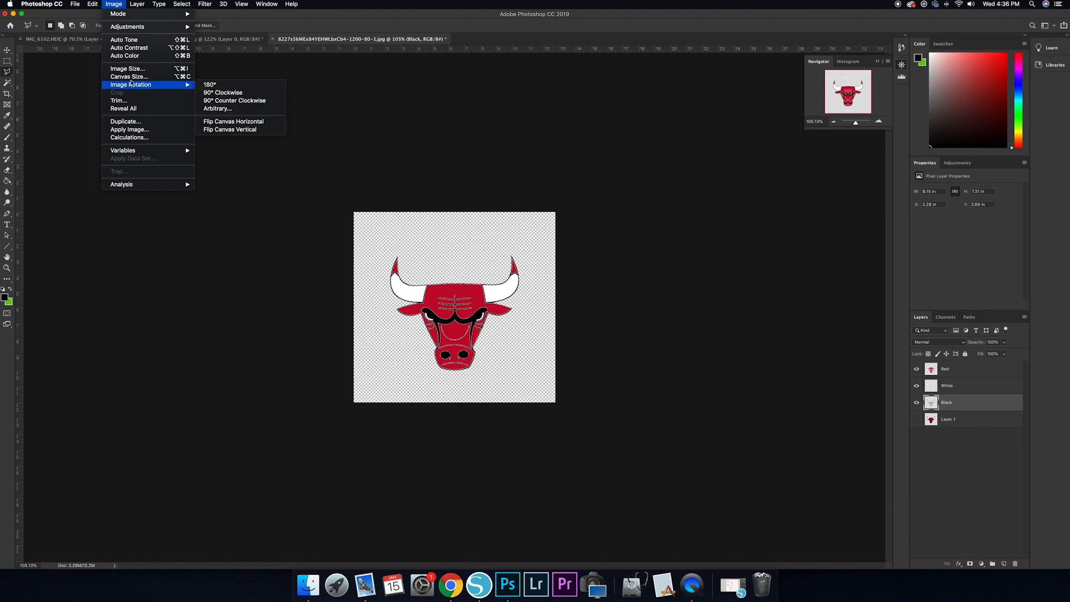
{"action": "left_click", "coordinate": [128, 75]}
{"action": "left_click", "coordinate": [531, 272]}
{"action": "left_click", "coordinate": [536, 260]}
{"action": "type", "text": "3"}
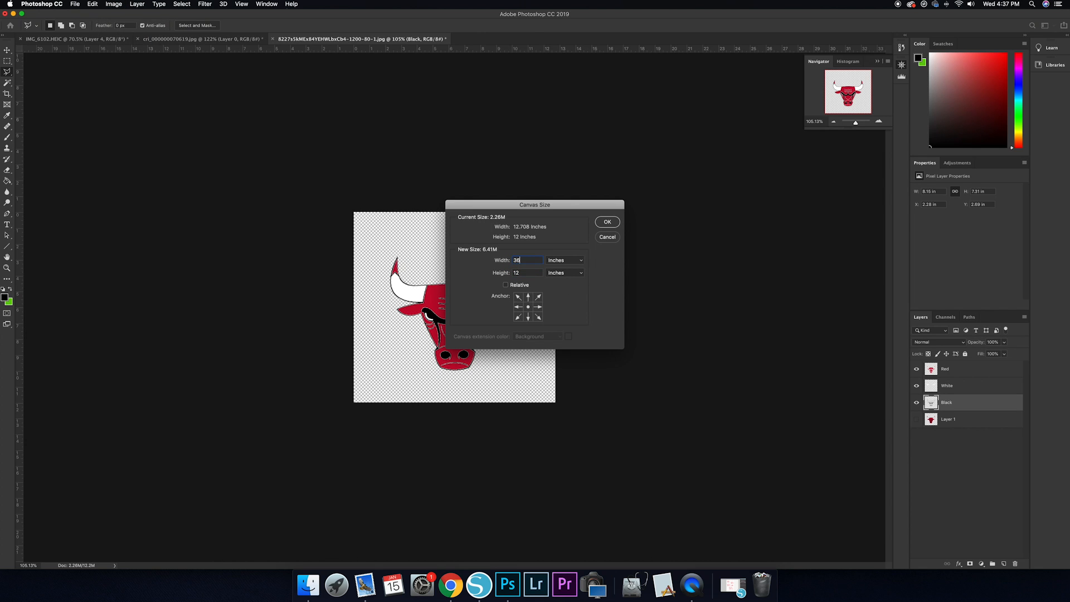
{"action": "type", "text": "6"}
{"action": "key", "text": "Return"}
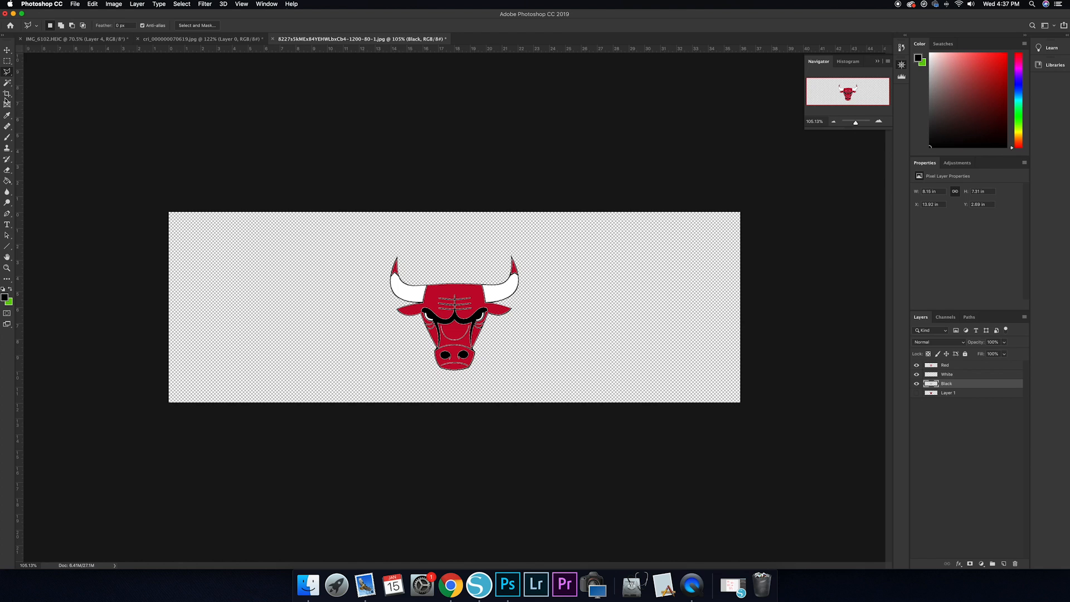
Spread the color separations apart by moving the red artwork left and the white artwork right of the black outline
{"action": "left_click", "coordinate": [7, 50]}
{"action": "left_click_drag", "start_coordinate": [480, 303], "coordinate": [303, 304]}
{"action": "left_click", "coordinate": [953, 375]}
{"action": "left_click_drag", "start_coordinate": [514, 294], "coordinate": [678, 279]}
Create a layer group and place the Red, White and Black layers inside it
{"action": "left_click", "coordinate": [964, 367]}
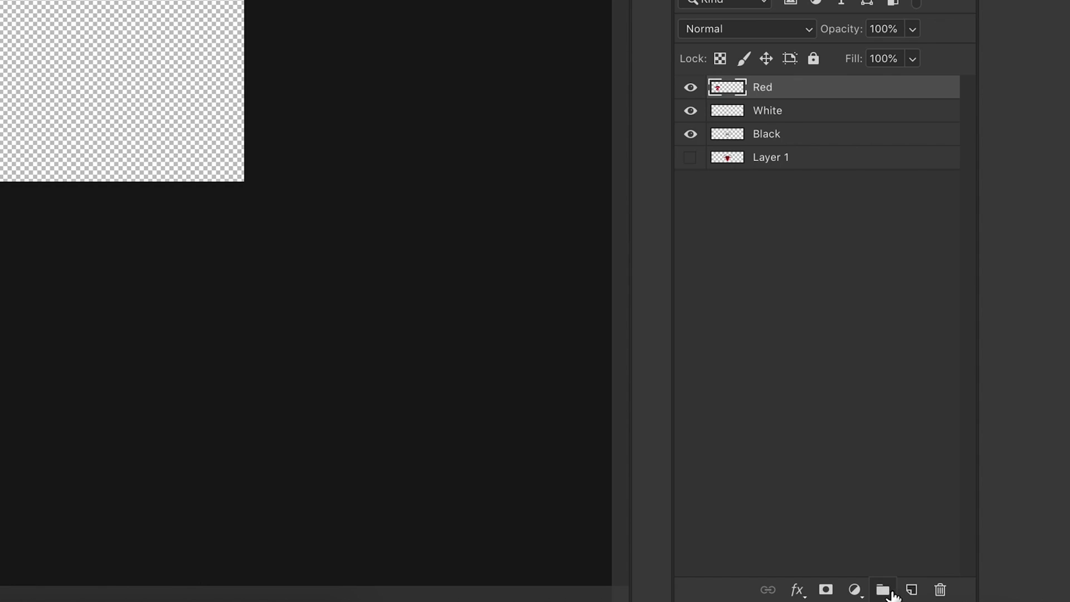
{"action": "left_click", "coordinate": [992, 564]}
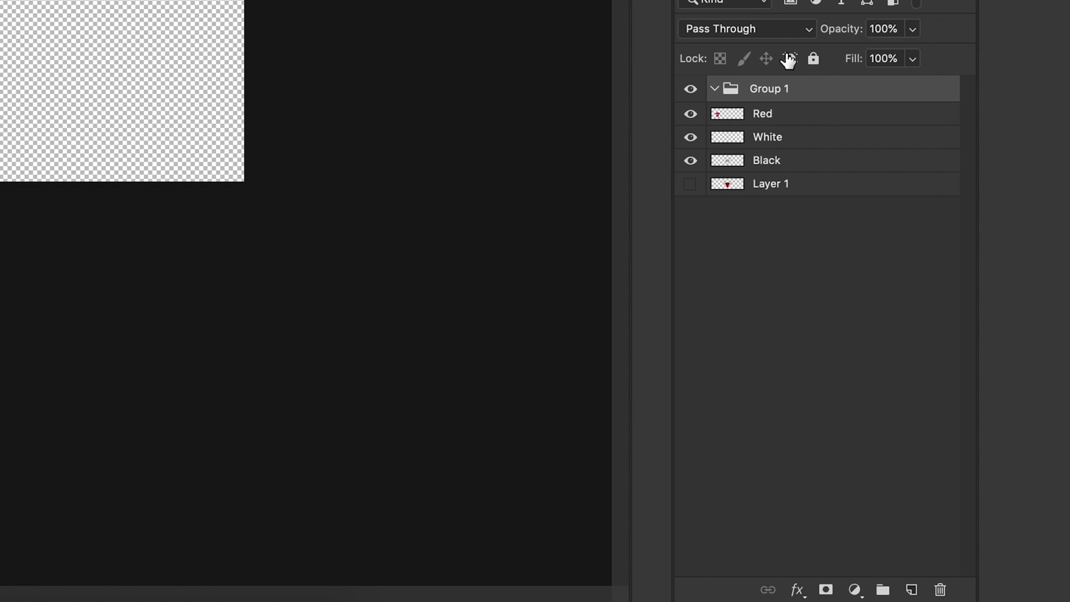
{"action": "left_click", "coordinate": [772, 118]}
{"action": "left_click", "coordinate": [772, 163]}
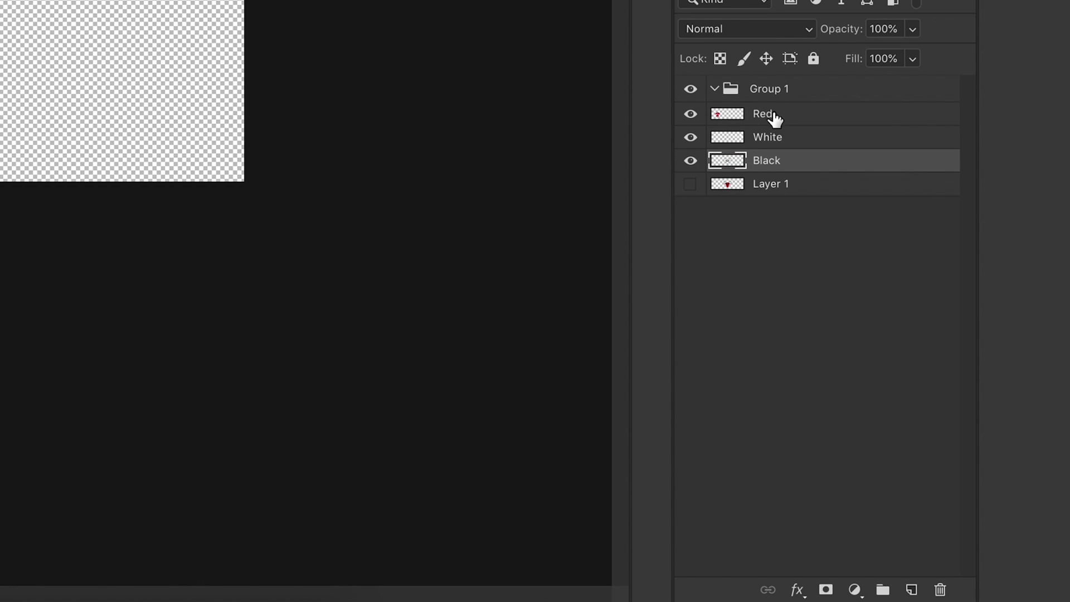
{"action": "left_click", "coordinate": [774, 116], "text": "shift"}
{"action": "left_click_drag", "start_coordinate": [773, 114], "coordinate": [741, 93]}
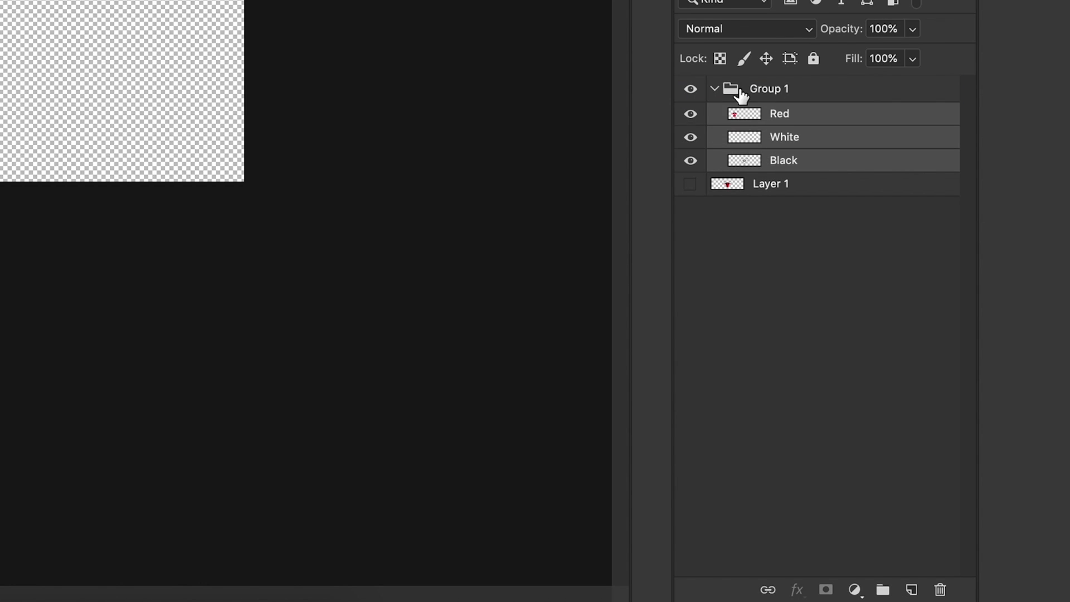
Apply a black Color Overlay in Normal mode at 100% opacity to the layer group
{"action": "left_click", "coordinate": [772, 94]}
{"action": "left_click", "coordinate": [797, 589]}
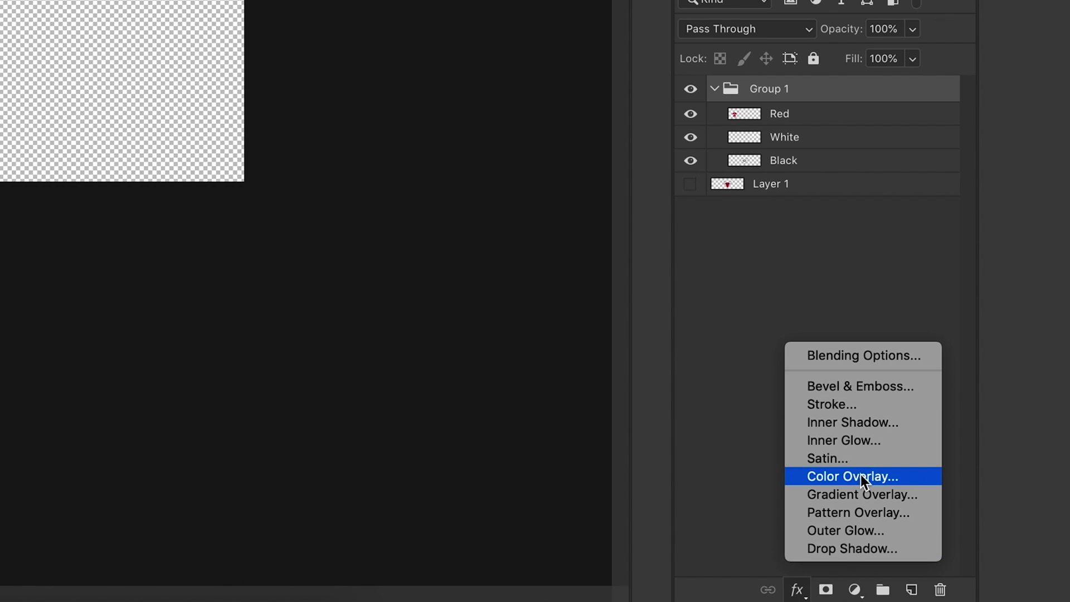
{"action": "left_click", "coordinate": [861, 477]}
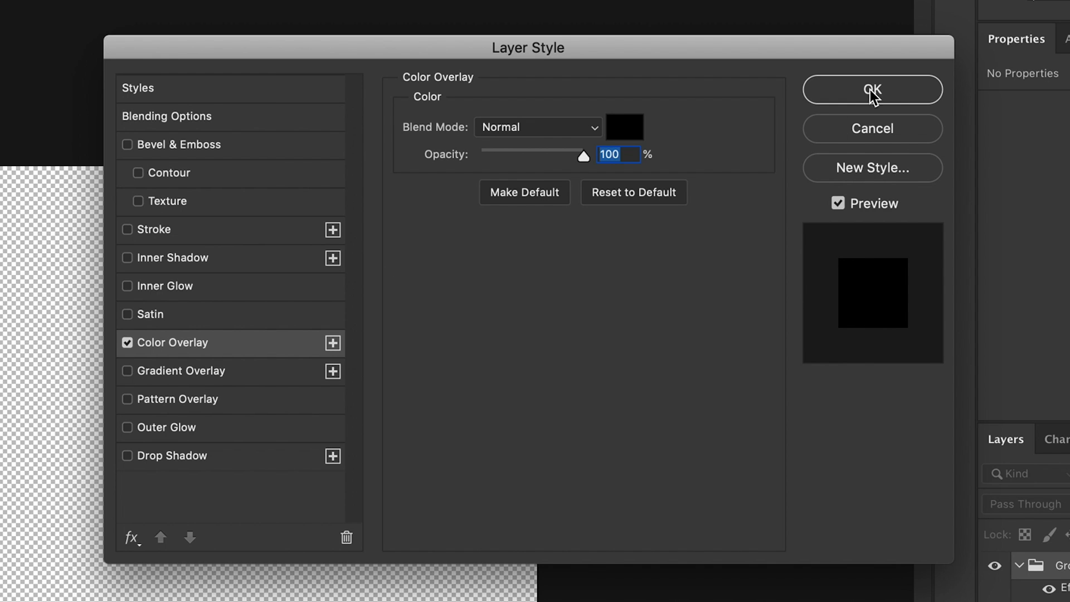
{"action": "left_click", "coordinate": [905, 90]}
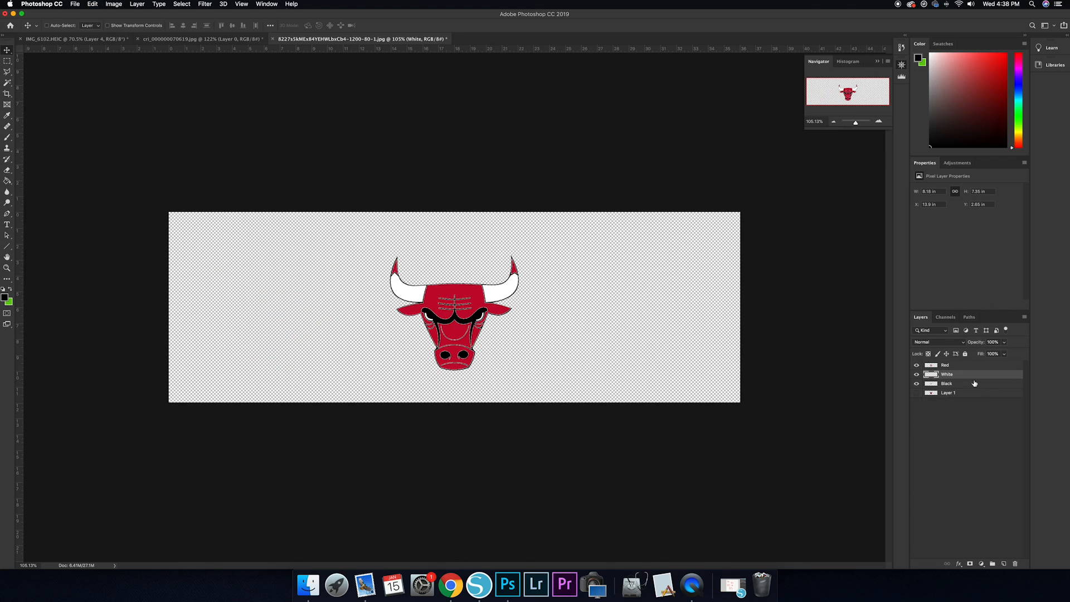
Undo the canvas widening
{"action": "key", "text": "super+z"}
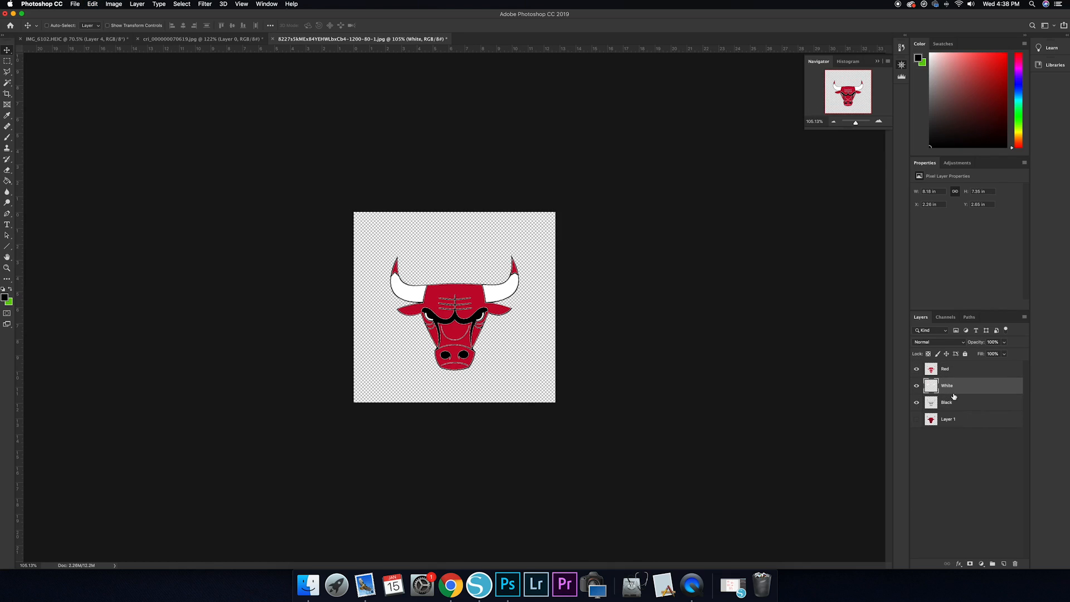
Make Layer 1 visible and duplicate it within the same document as Layer 1 copy
{"action": "left_click", "coordinate": [931, 418]}
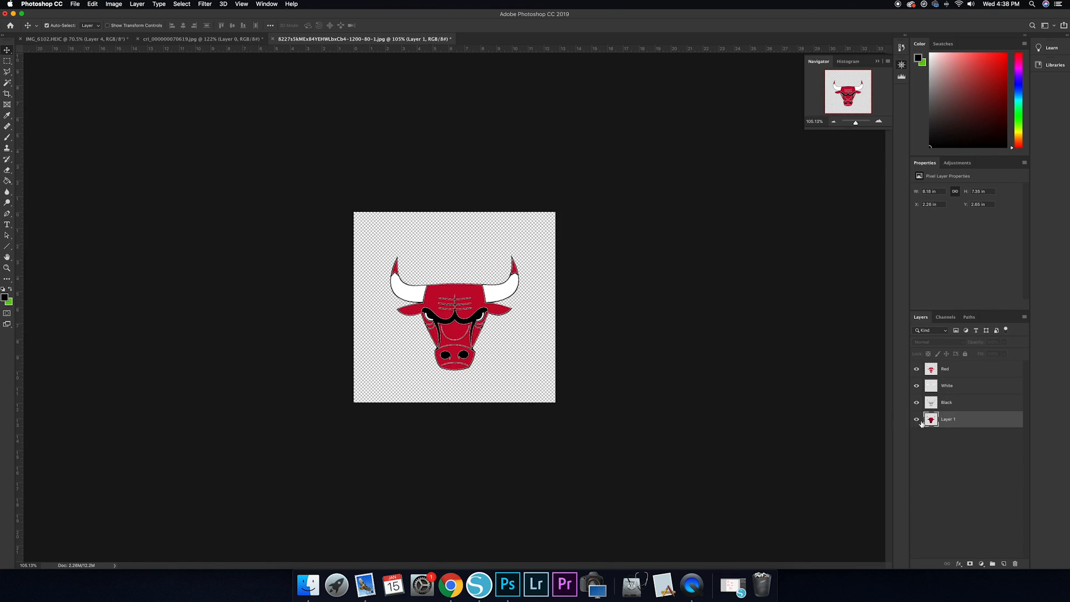
{"action": "right_click", "coordinate": [958, 419]}
{"action": "left_click", "coordinate": [891, 242]}
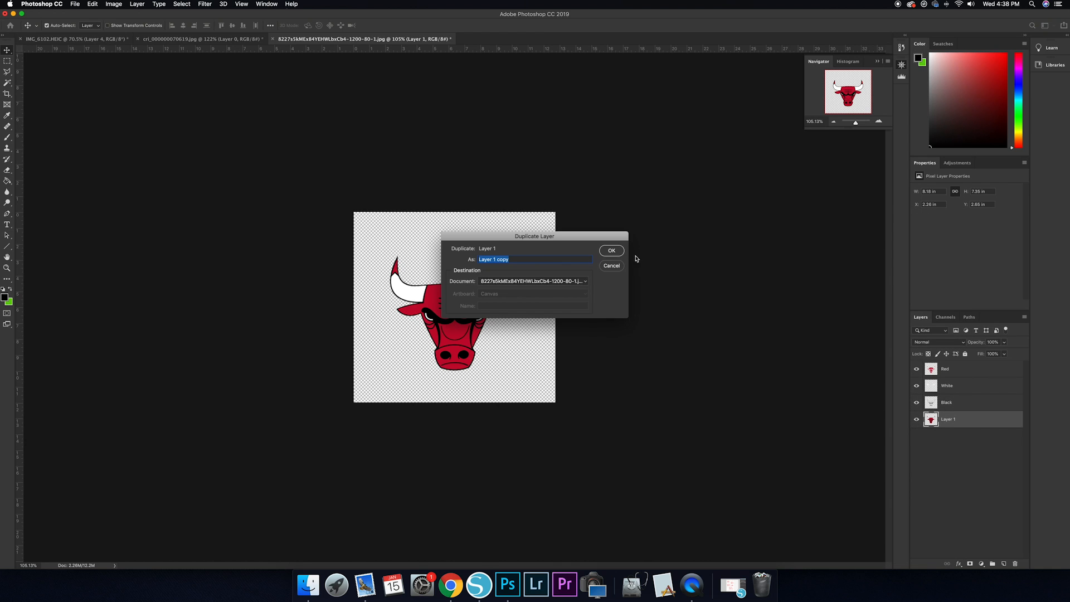
{"action": "left_click", "coordinate": [622, 254]}
Apply a black Color Overlay in Normal mode at 100% opacity to Layer 1 copy, and hide the Red, White and Black layers
{"action": "left_click", "coordinate": [959, 564]}
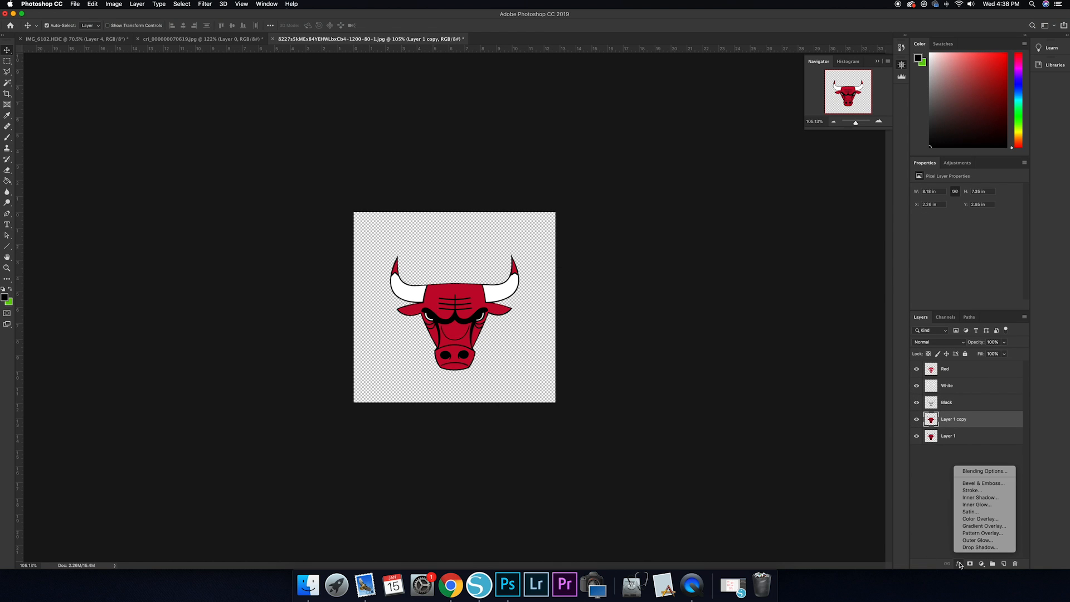
{"action": "left_click", "coordinate": [1002, 520]}
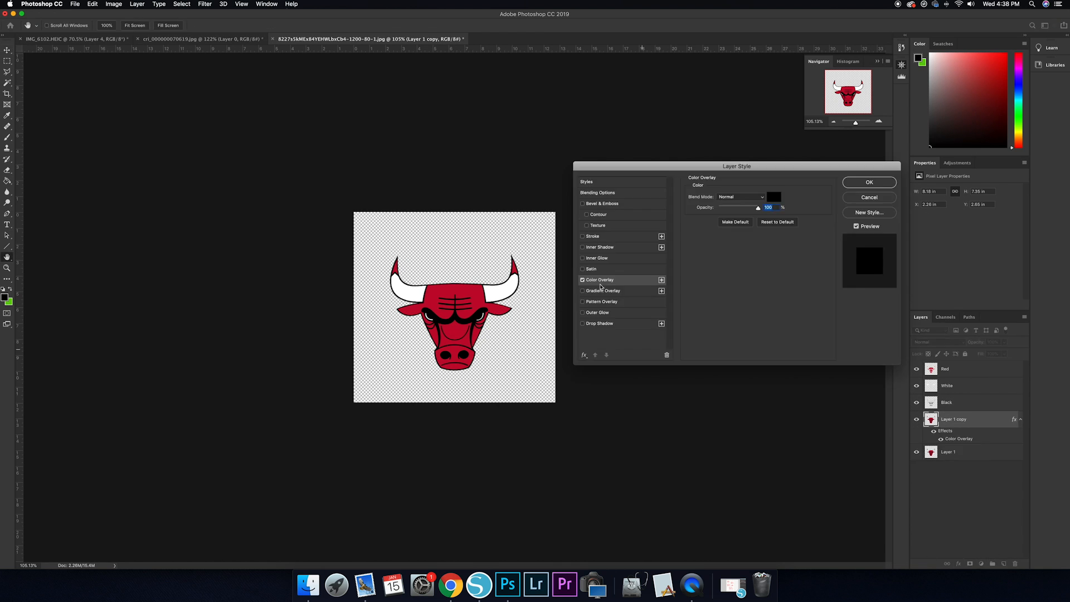
{"action": "left_click", "coordinate": [858, 182]}
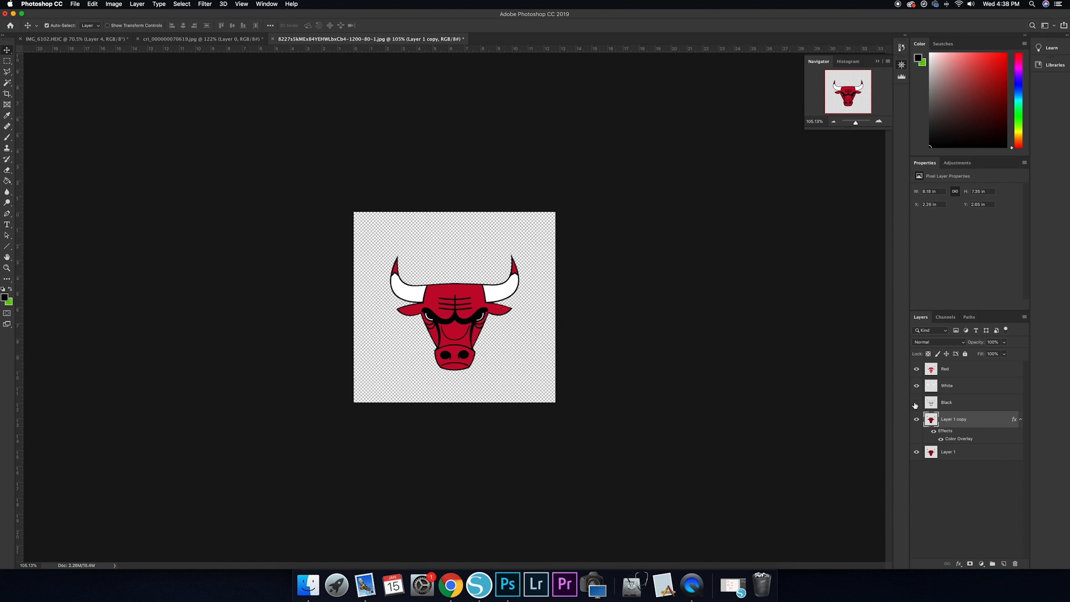
{"action": "left_click_drag", "start_coordinate": [917, 385], "coordinate": [916, 368]}
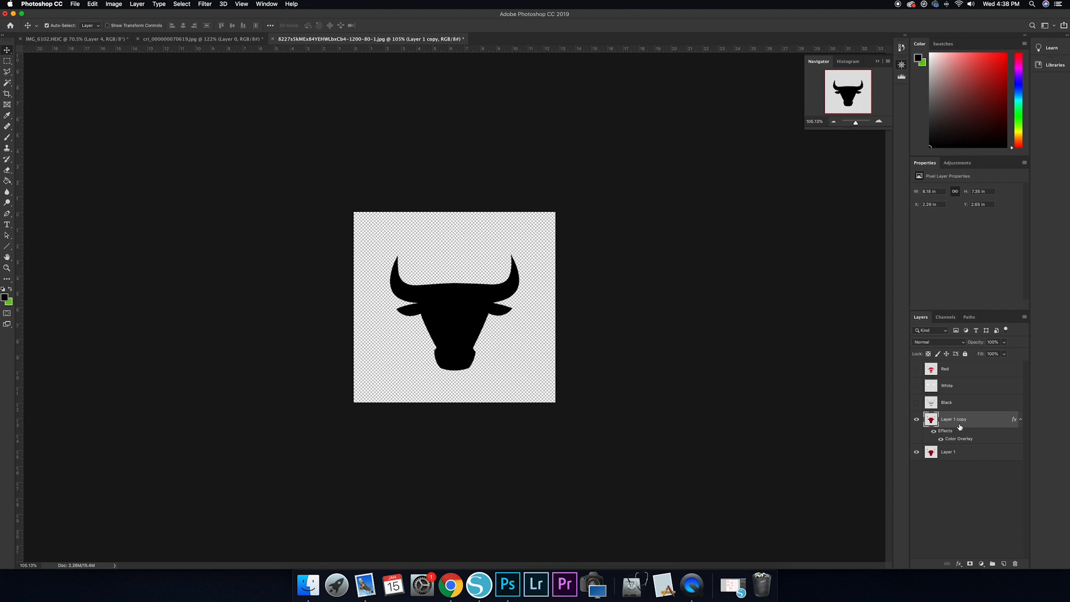
Fill the area outside the bull silhouette with black on a new layer above Layer 1 copy, and name it Background Coverup
{"action": "left_click", "coordinate": [1003, 563]}
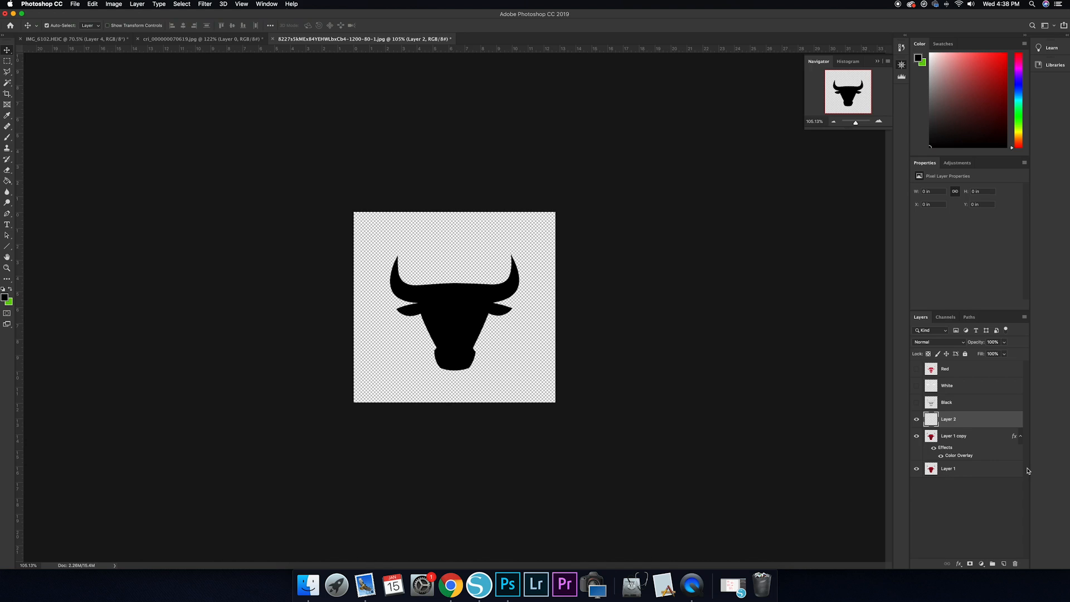
{"action": "left_click", "coordinate": [7, 82]}
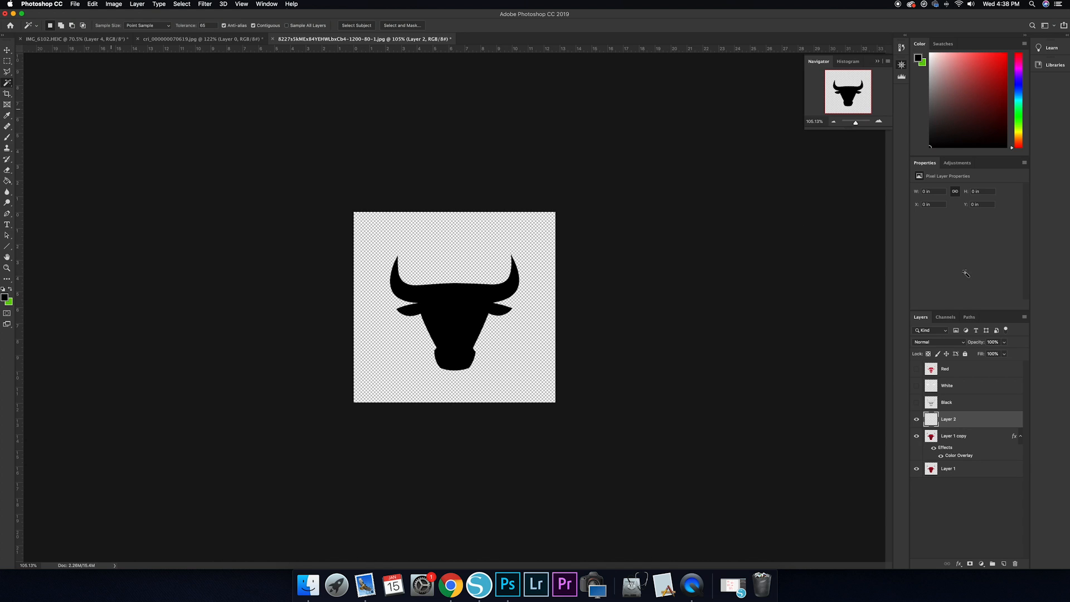
{"action": "left_click", "coordinate": [960, 438]}
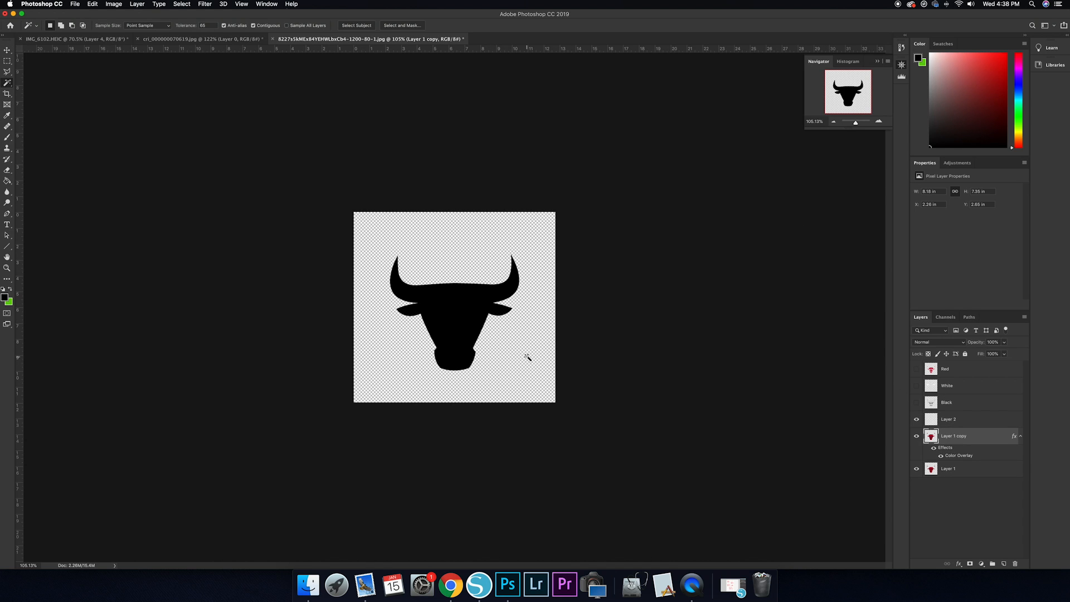
{"action": "left_click", "coordinate": [947, 419]}
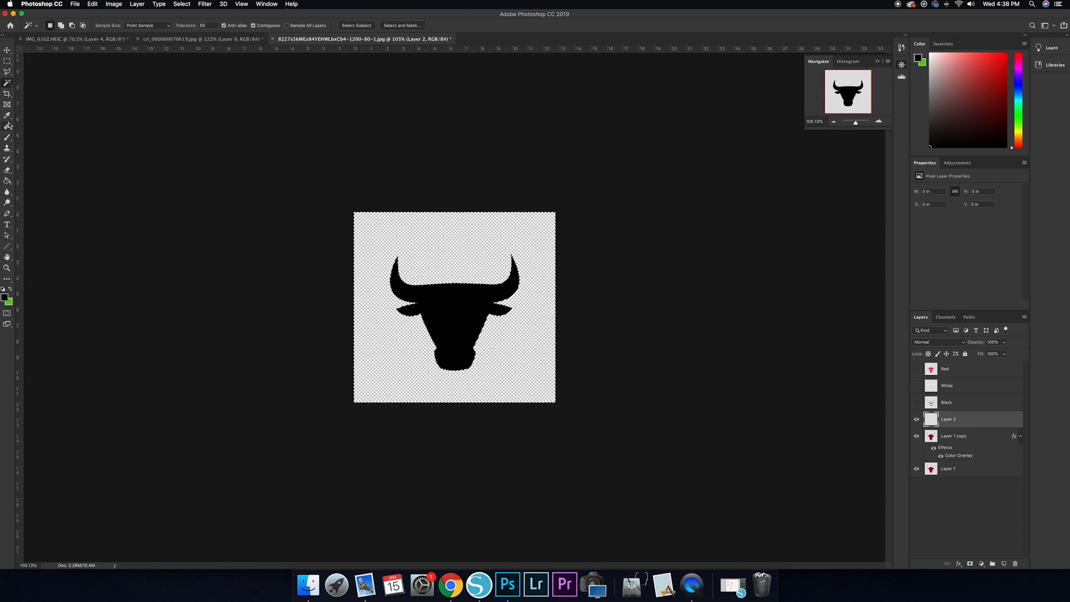
{"action": "left_click", "coordinate": [8, 182]}
{"action": "left_click", "coordinate": [468, 249]}
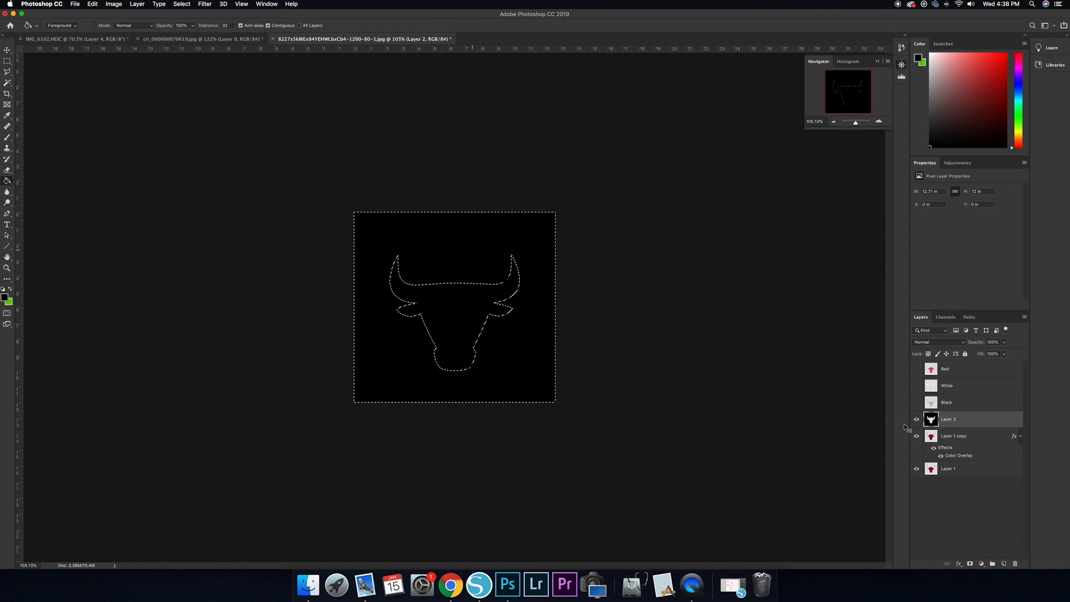
{"action": "key", "text": "super+d"}
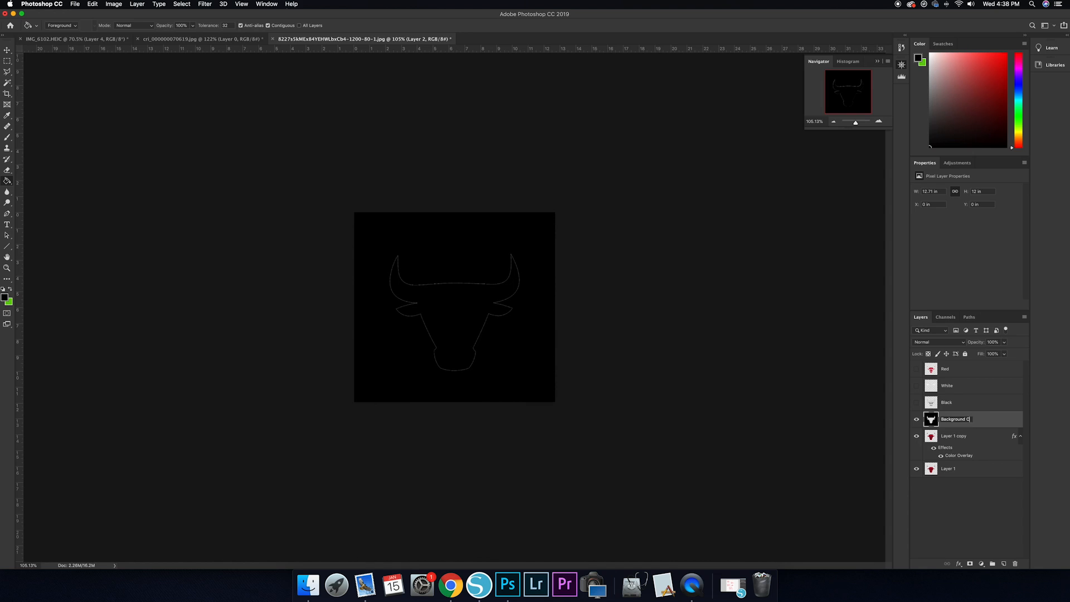
{"action": "key", "text": "Return"}
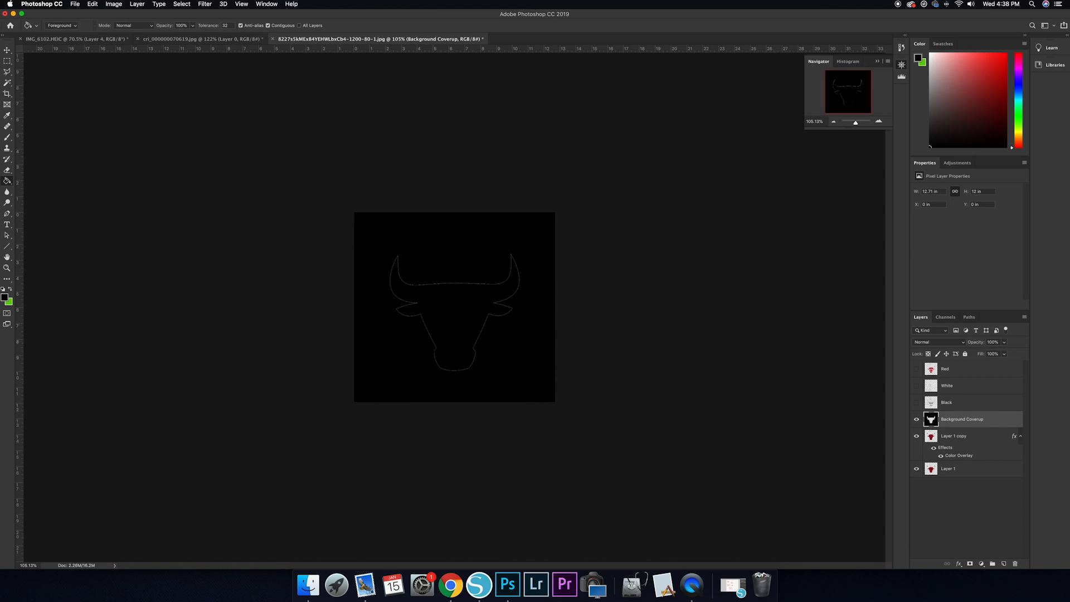
Add a layer named Red Toebox above Layer 1 copy, filled entirely with the red sampled from the bull on the Red layer
{"action": "left_click", "coordinate": [990, 441]}
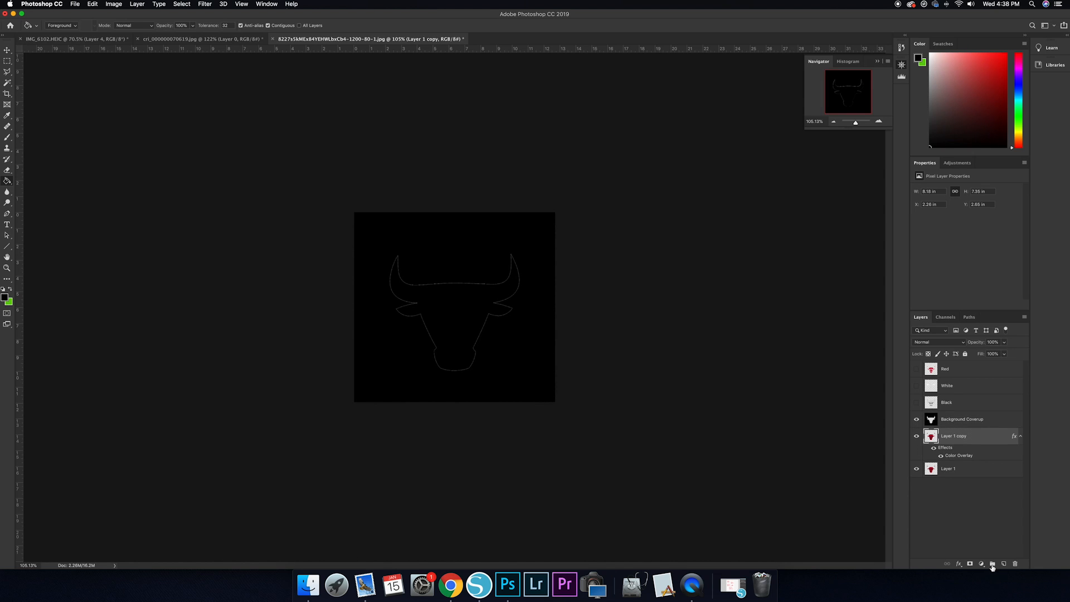
{"action": "left_click", "coordinate": [102, 42]}
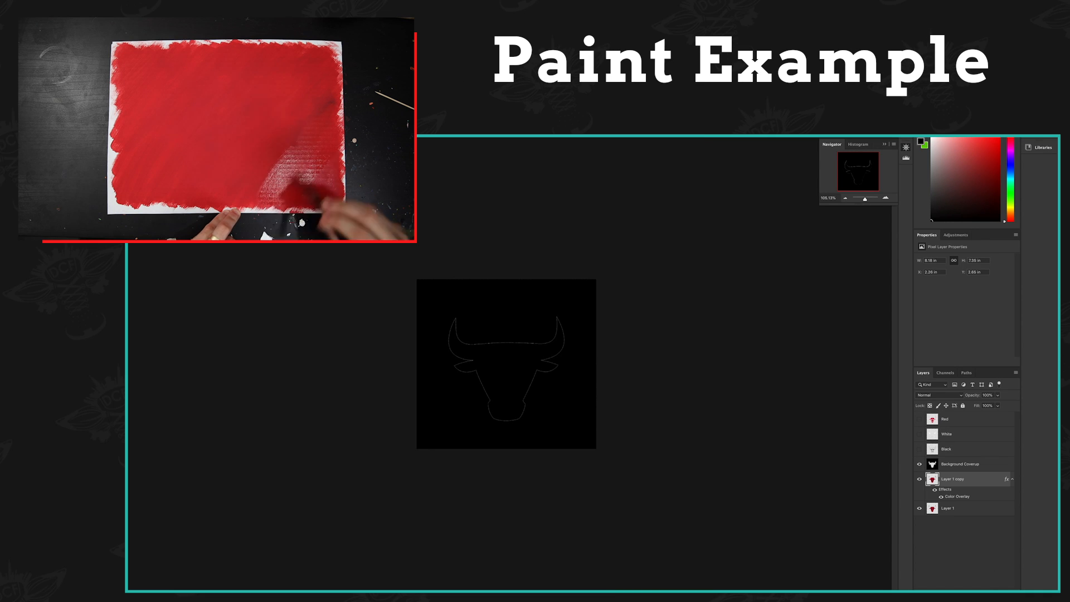
{"action": "key", "text": "ctrl+shift+alt+n"}
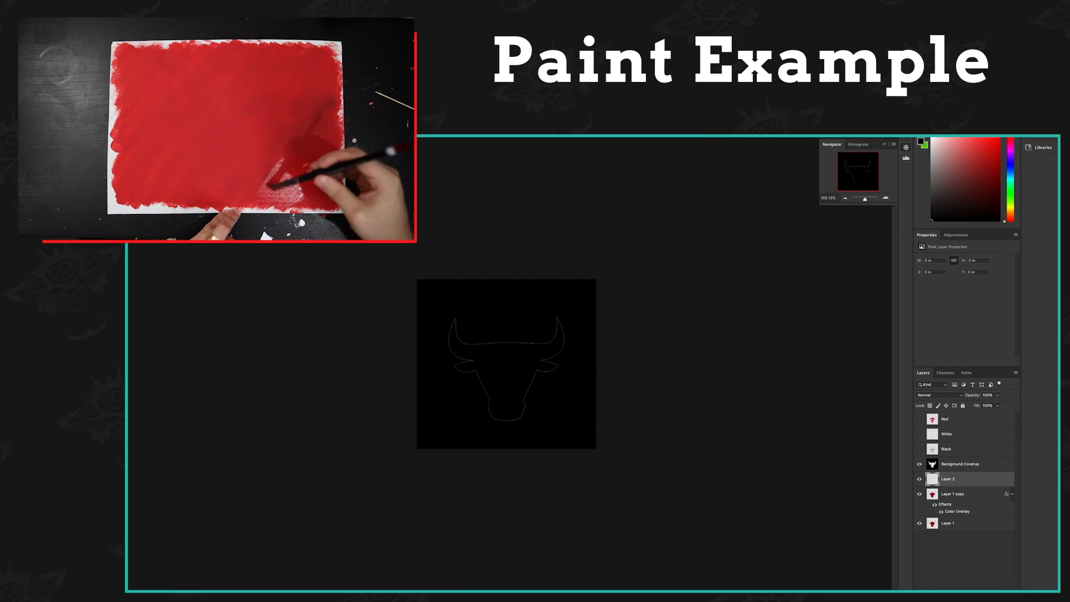
{"action": "left_click", "coordinate": [920, 419]}
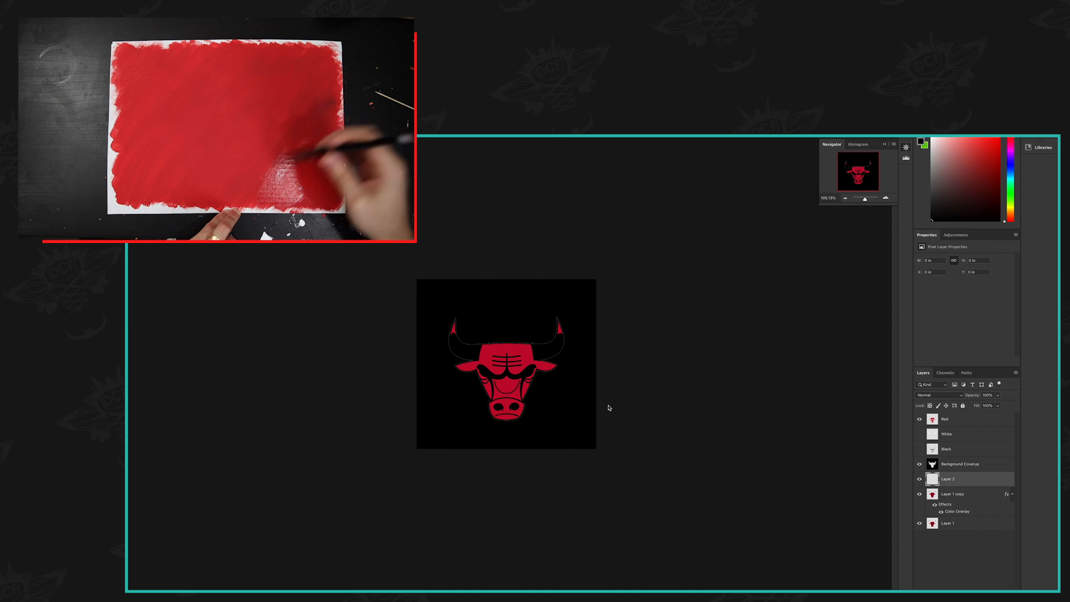
{"action": "left_click", "coordinate": [525, 349]}
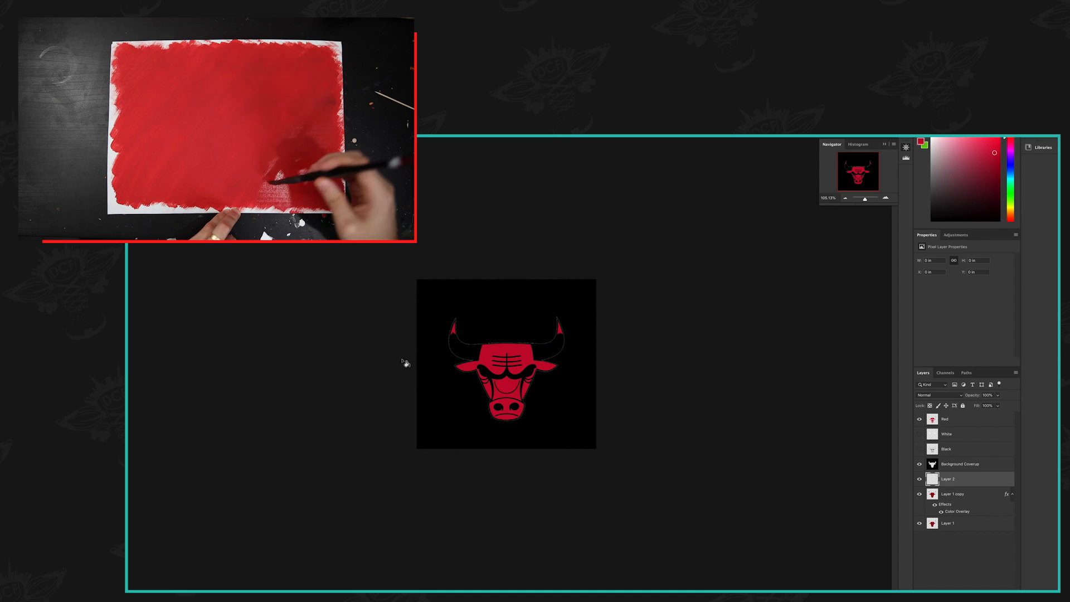
{"action": "left_click", "coordinate": [565, 384]}
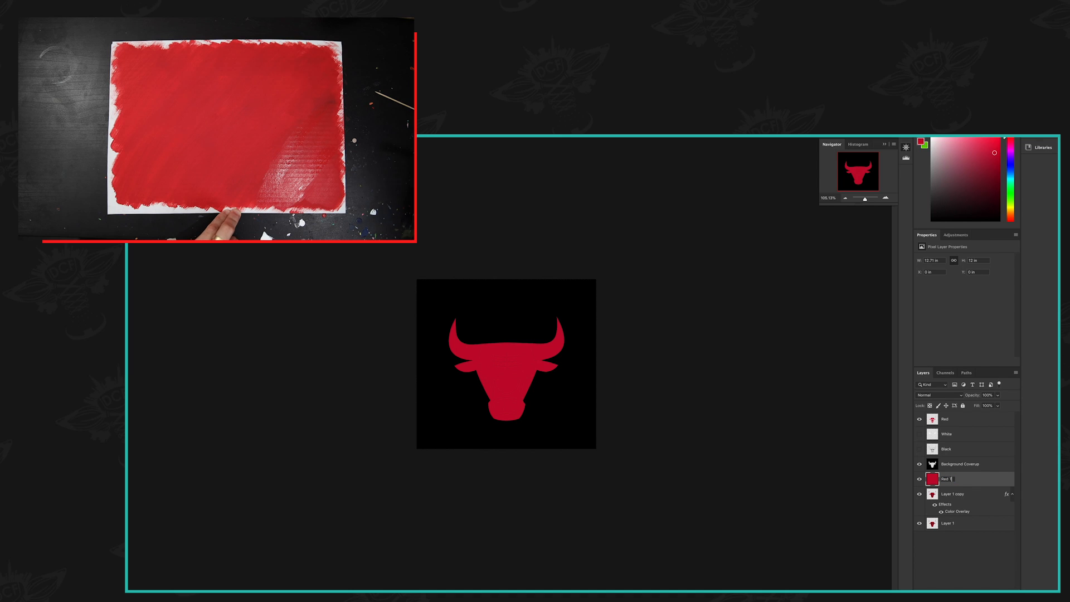
{"action": "type", "text": "oebox"}
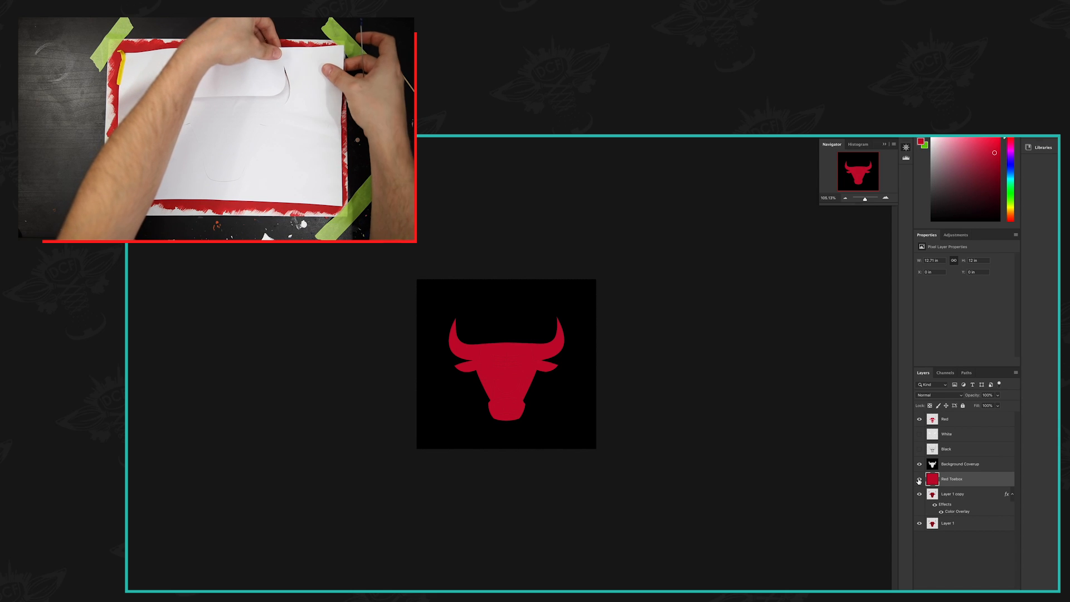
Hide the Red Toebox, Layer 1 copy and Layer 1 layers, and toggle the Red layer off and back on
{"action": "left_click", "coordinate": [920, 479]}
{"action": "left_click", "coordinate": [919, 494]}
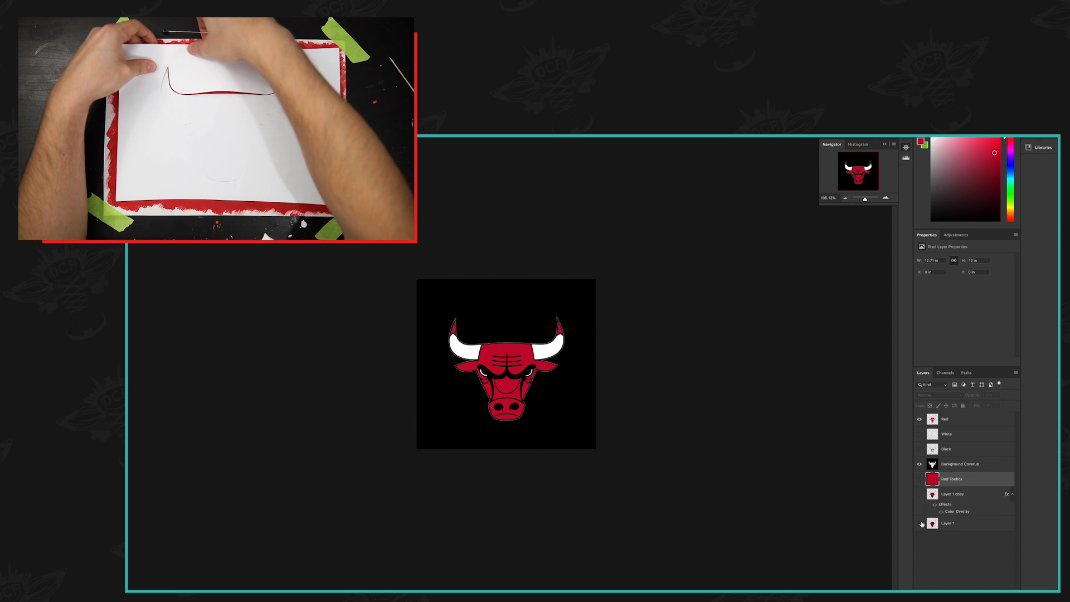
{"action": "left_click", "coordinate": [919, 523]}
{"action": "left_click", "coordinate": [920, 419]}
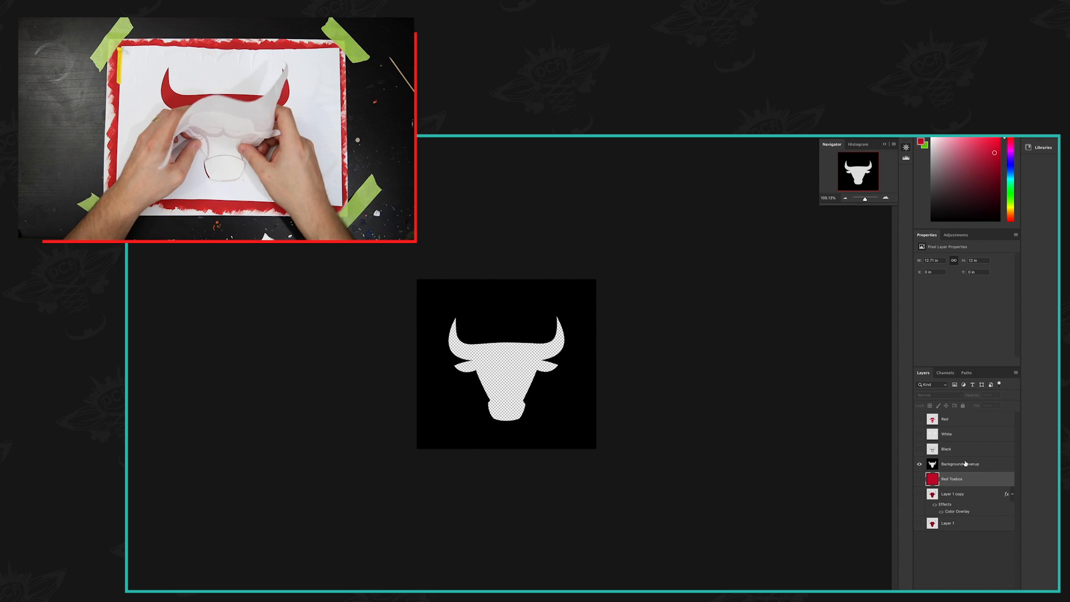
{"action": "left_click", "coordinate": [920, 418]}
Duplicate the Red layer within the same document and rename the duplicate Red coverup vinyl
{"action": "right_click", "coordinate": [976, 423]}
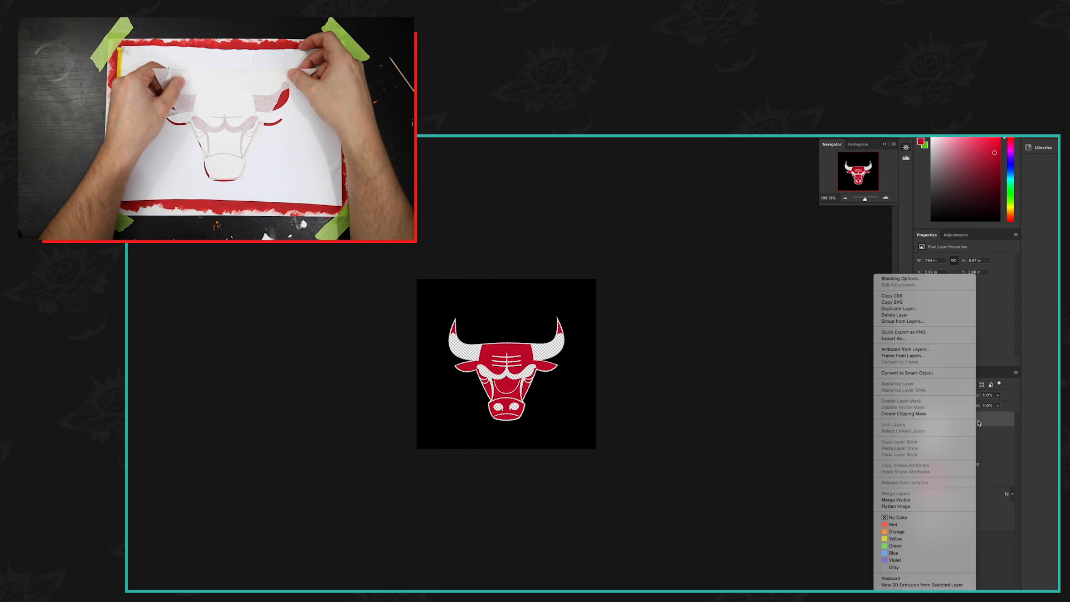
{"action": "left_click", "coordinate": [886, 309]}
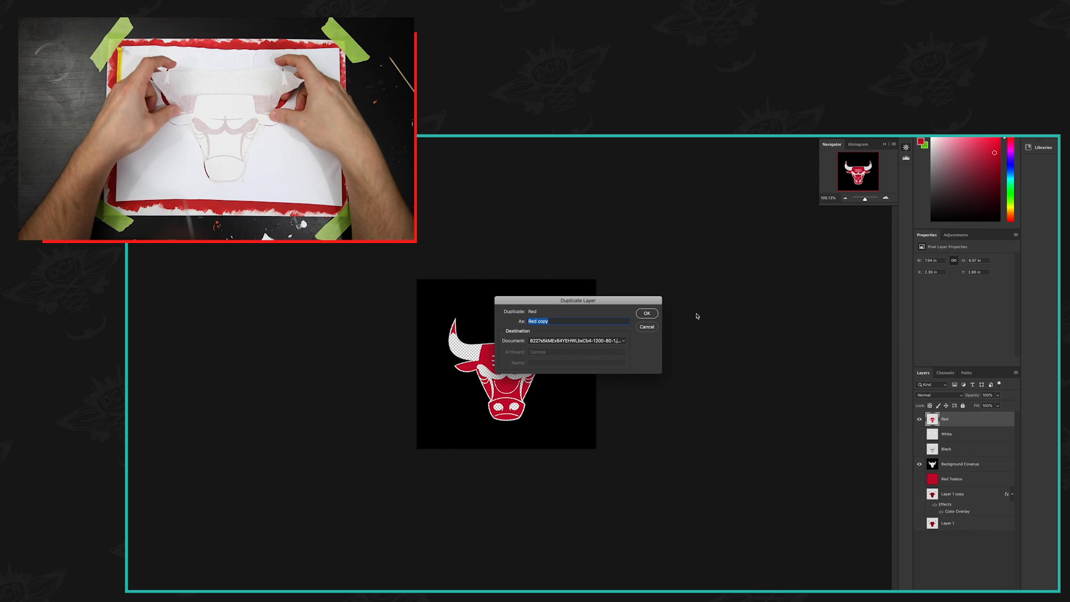
{"action": "left_click", "coordinate": [646, 313]}
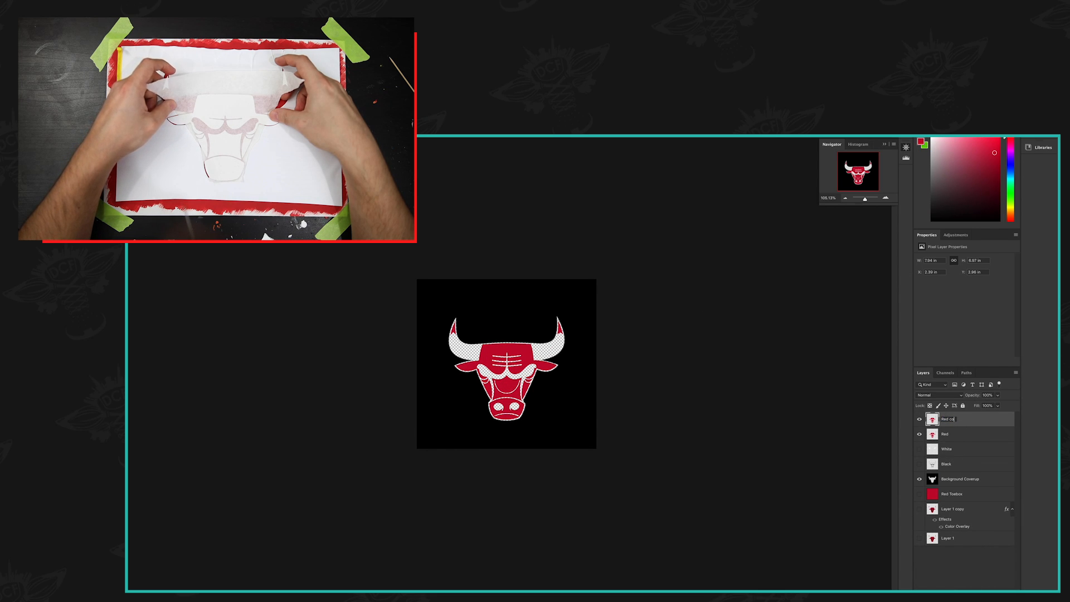
{"action": "type", "text": "verup vinyl"}
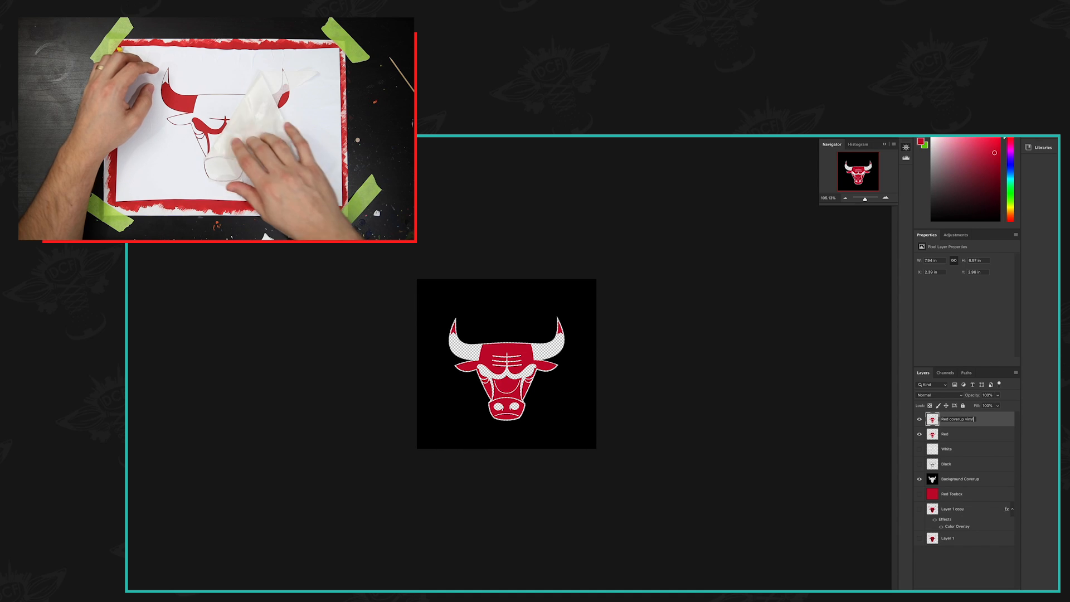
Apply a black Color Overlay in Normal mode at 100% opacity to the Red coverup vinyl layer
{"action": "left_click", "coordinate": [947, 584]}
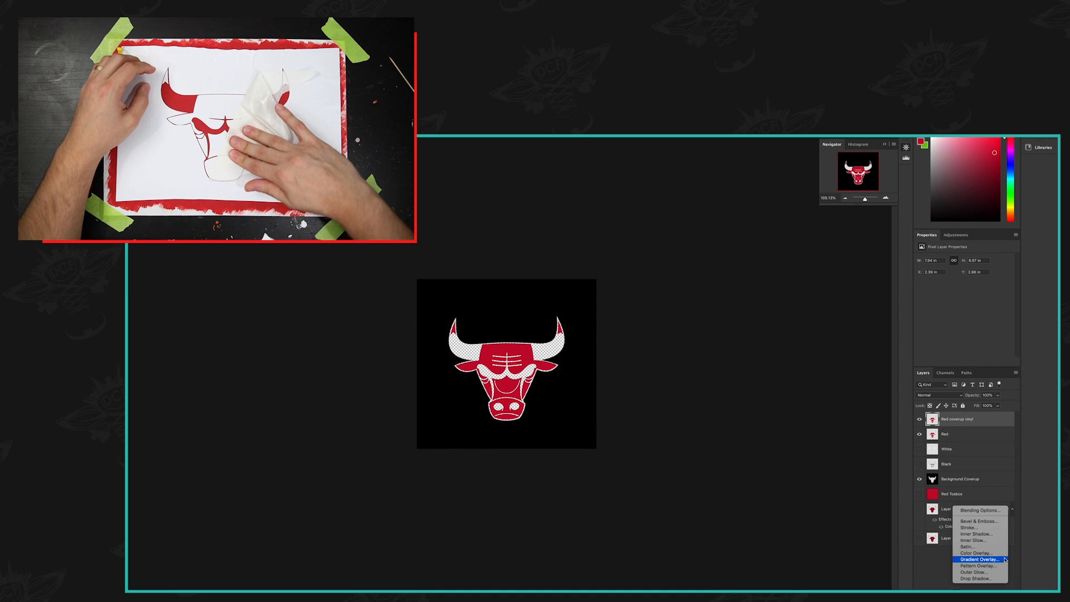
{"action": "left_click", "coordinate": [970, 551]}
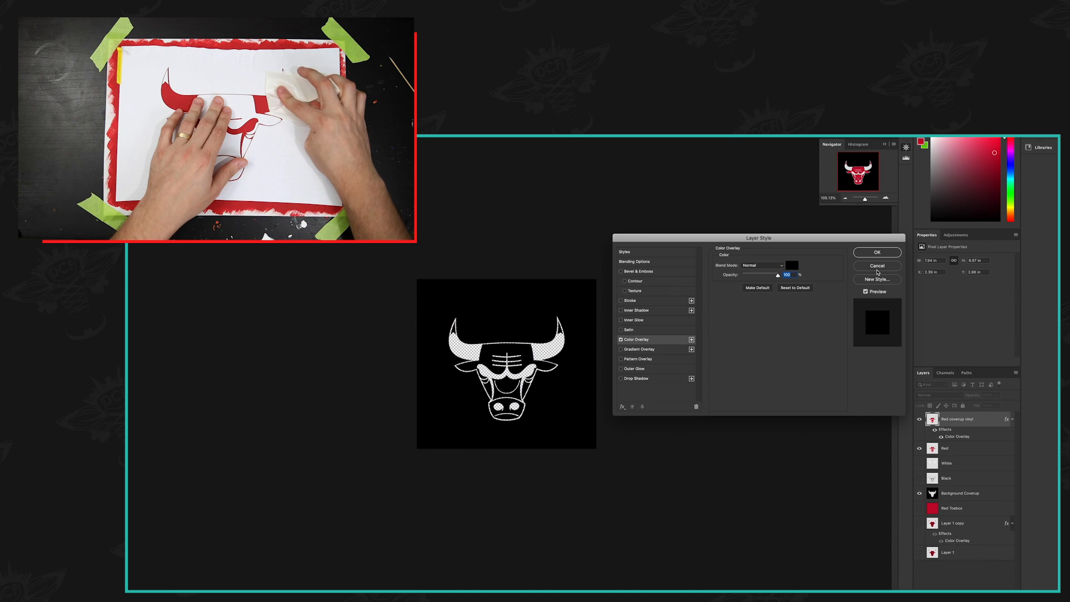
{"action": "left_click", "coordinate": [882, 254]}
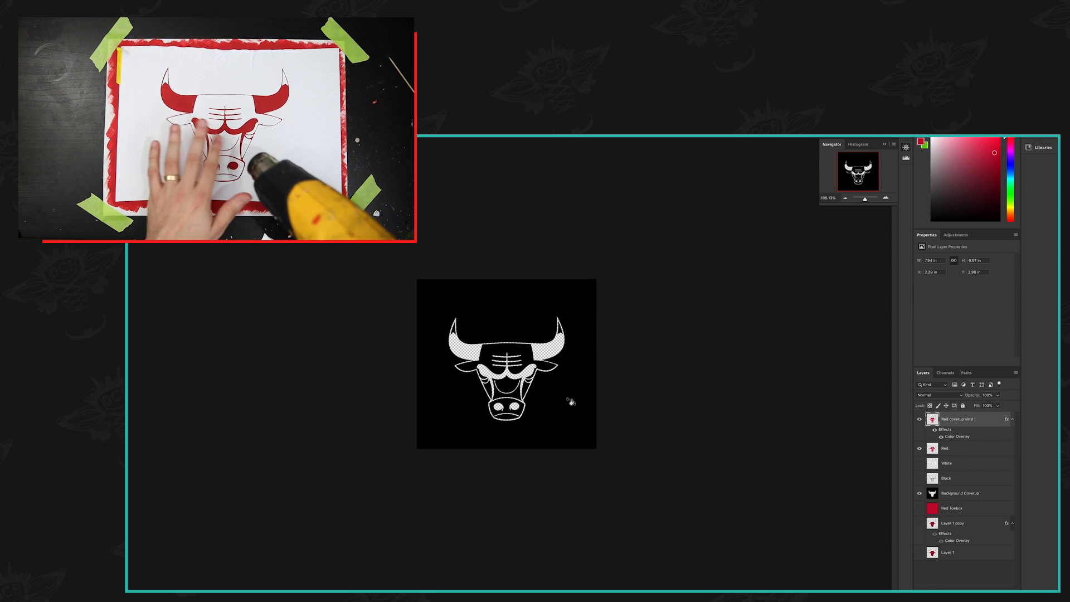
Create a new layer directly above Red Toebox and fill it with white
{"action": "left_click", "coordinate": [964, 508]}
{"action": "left_click", "coordinate": [988, 590]}
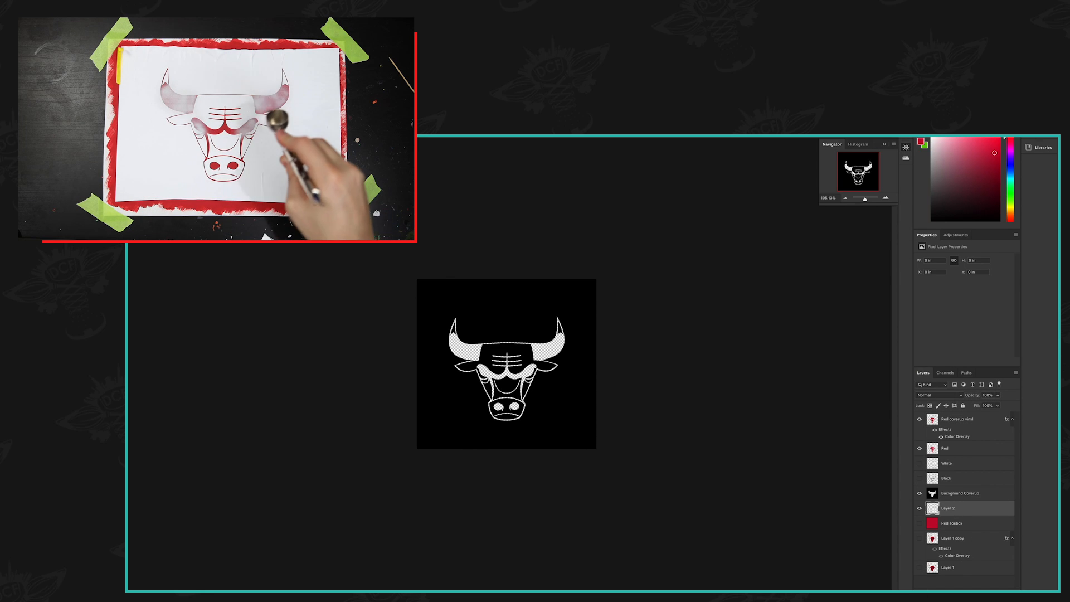
{"action": "left_click", "coordinate": [921, 141]}
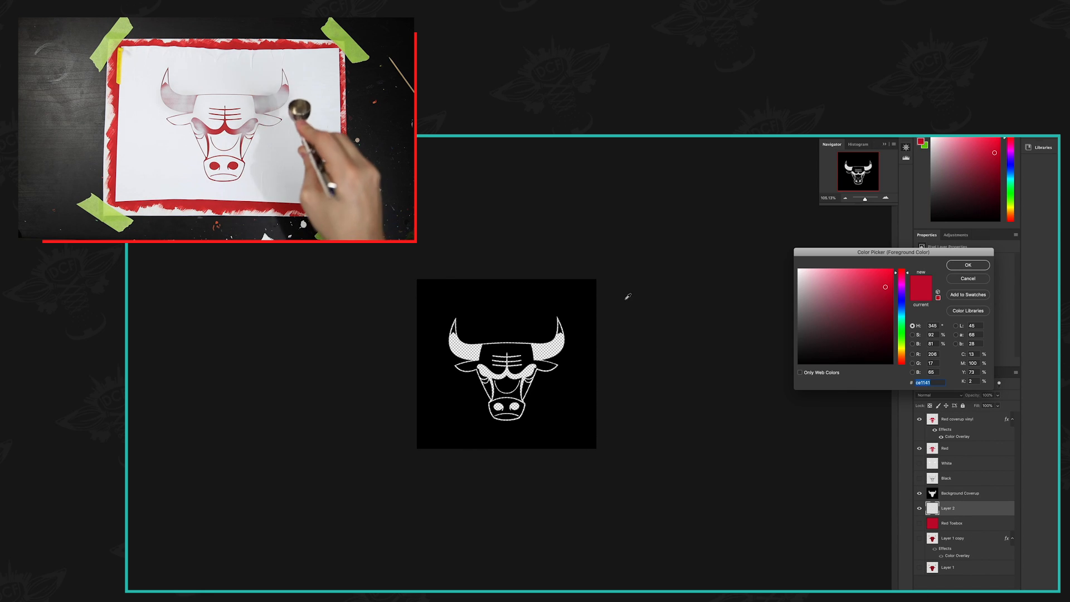
{"action": "left_click", "coordinate": [982, 265]}
{"action": "left_click", "coordinate": [512, 309]}
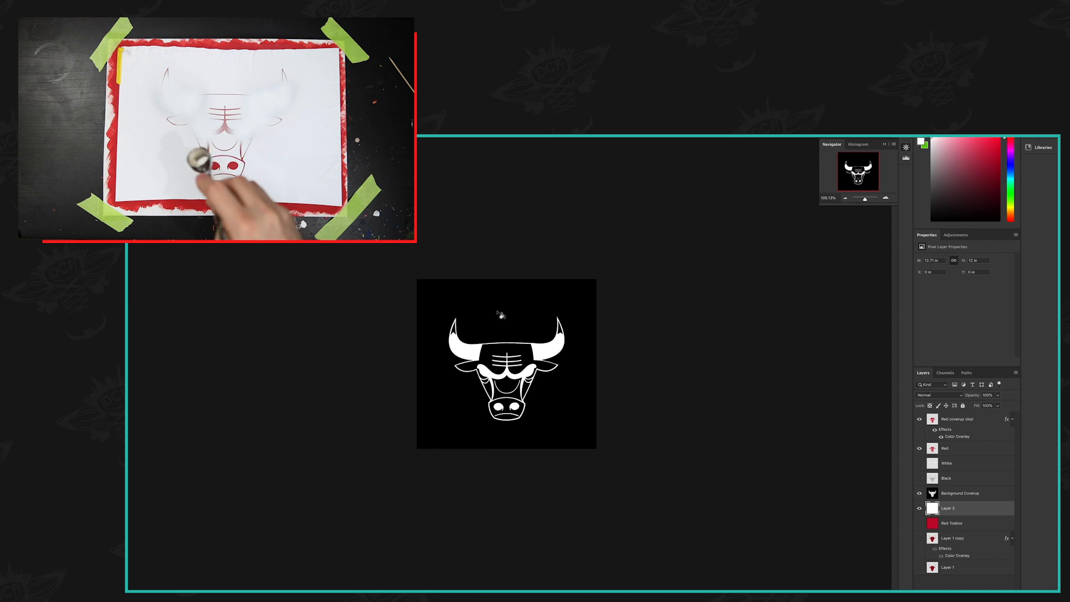
Make the White layer visible, duplicate it, and rename the duplicate White coverup vinyl
{"action": "left_click", "coordinate": [952, 465]}
{"action": "right_click", "coordinate": [951, 464]}
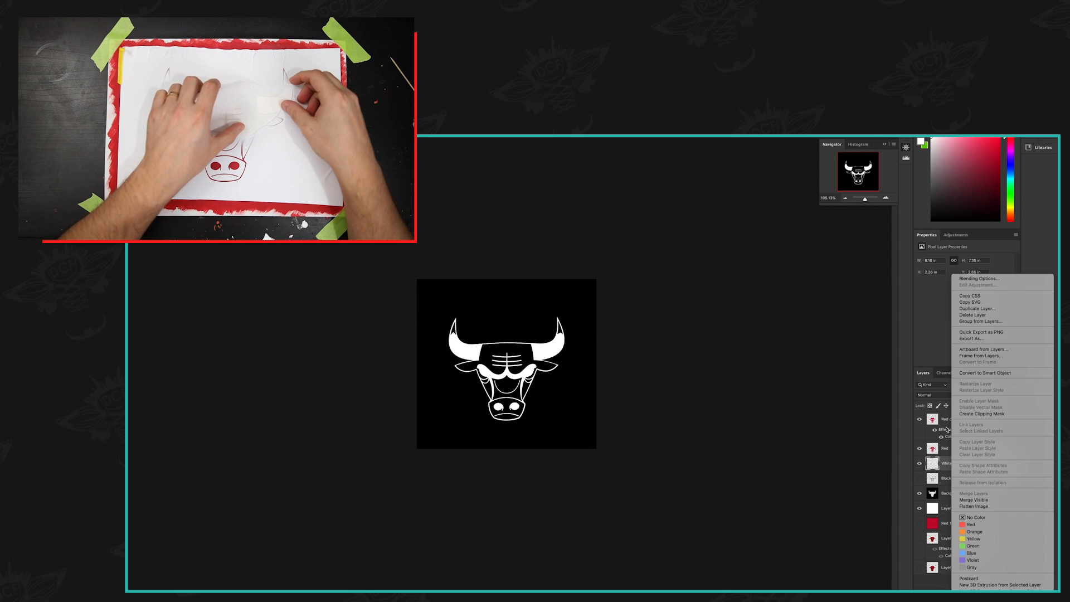
{"action": "left_click", "coordinate": [982, 309]}
{"action": "left_click", "coordinate": [644, 311]}
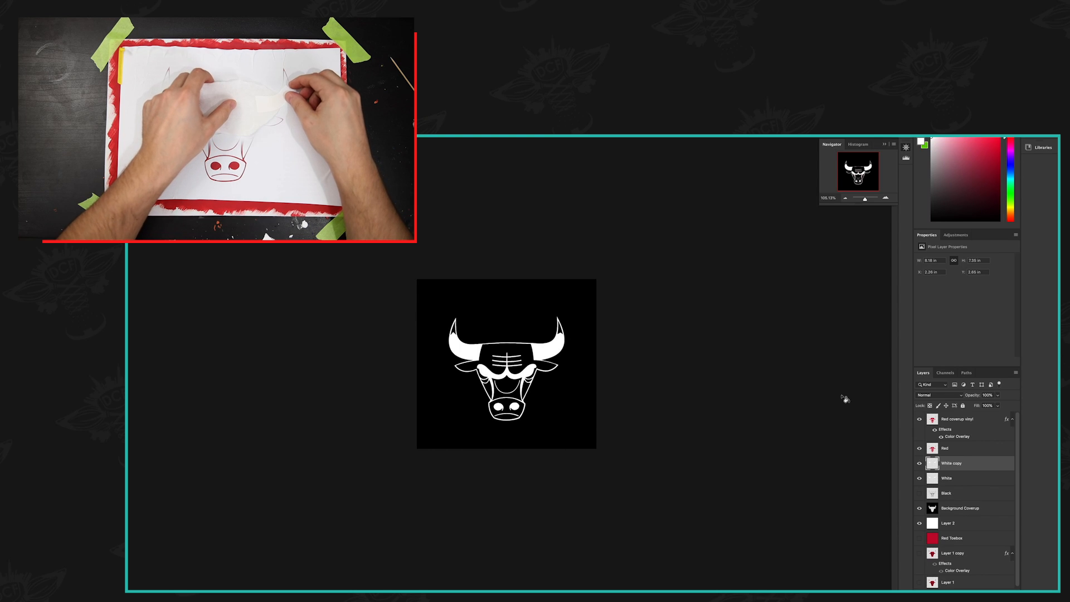
{"action": "double_click", "coordinate": [957, 464]}
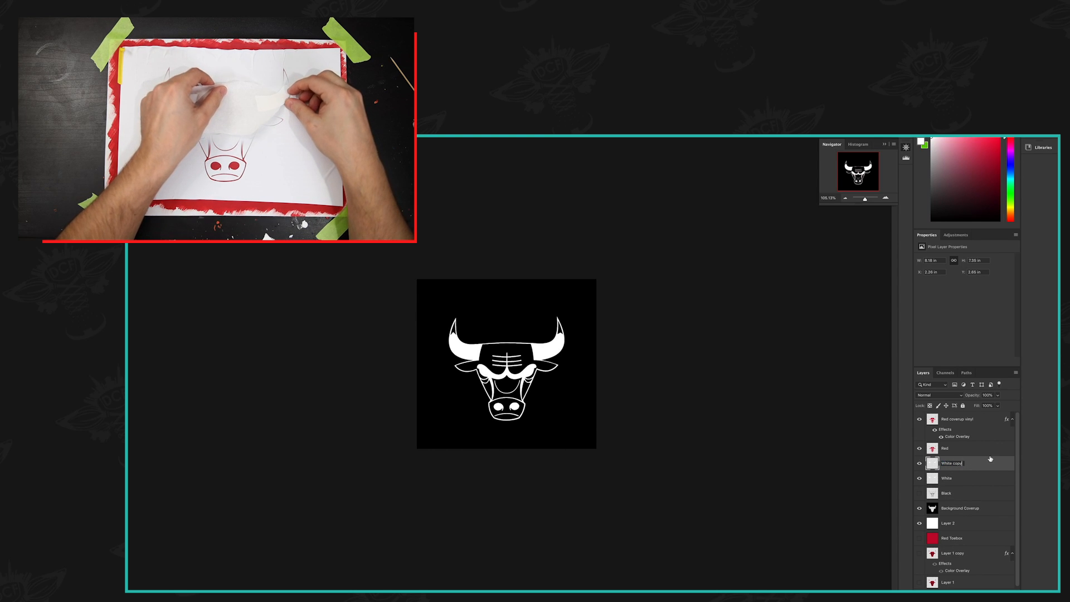
{"action": "key", "text": "BackSpace"}
{"action": "key", "text": "BackSpace"}
{"action": "type", "text": "verup vinyl"}
{"action": "key", "text": "Return"}
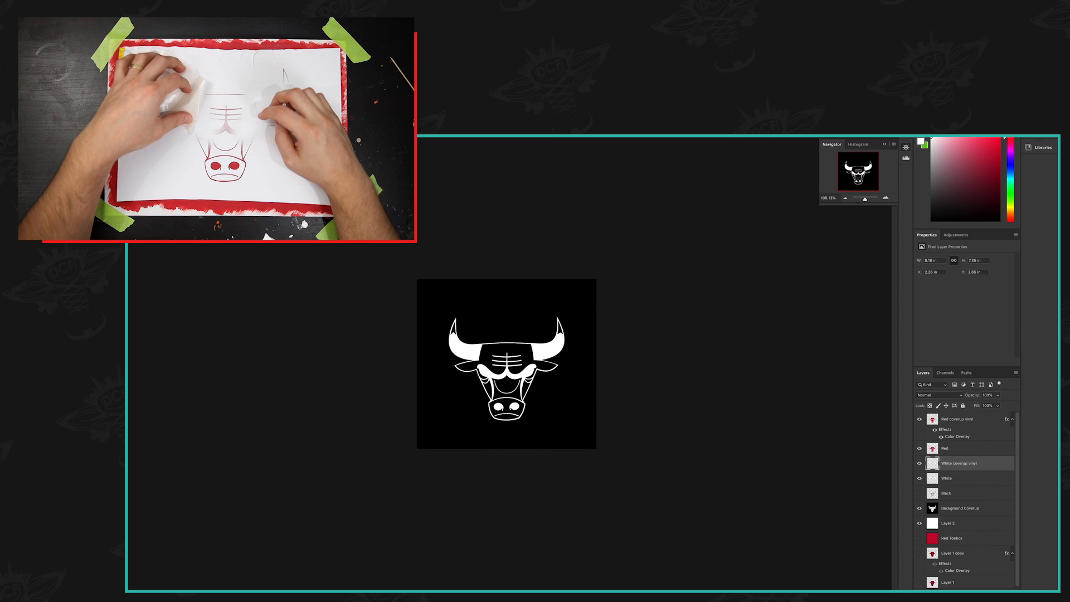
Apply a black Color Overlay in Normal mode at 100% opacity to the White coverup vinyl layer
{"action": "right_click", "coordinate": [950, 505]}
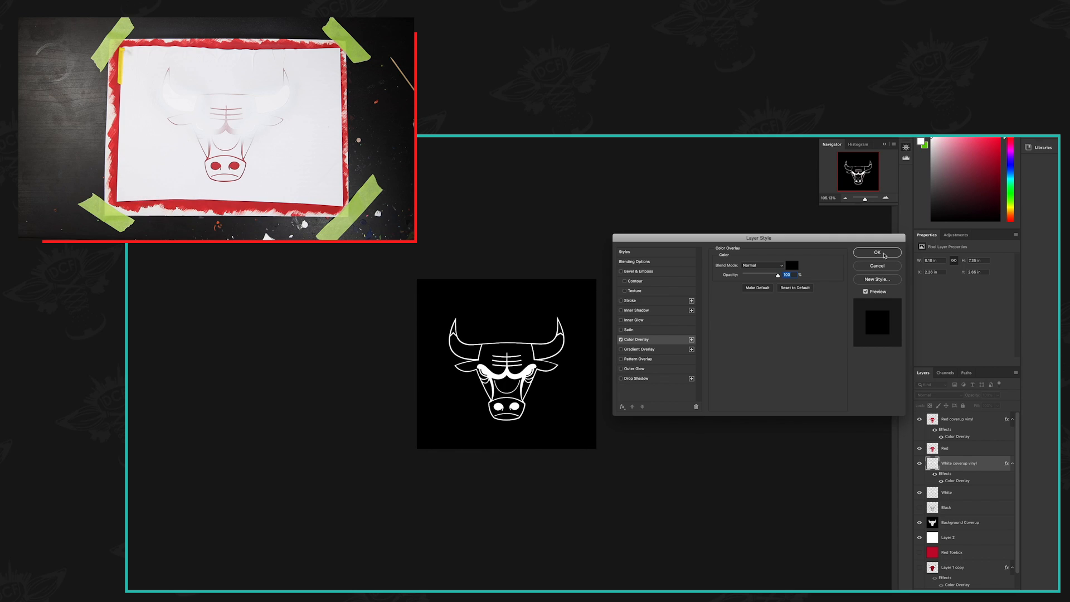
{"action": "left_click", "coordinate": [884, 255]}
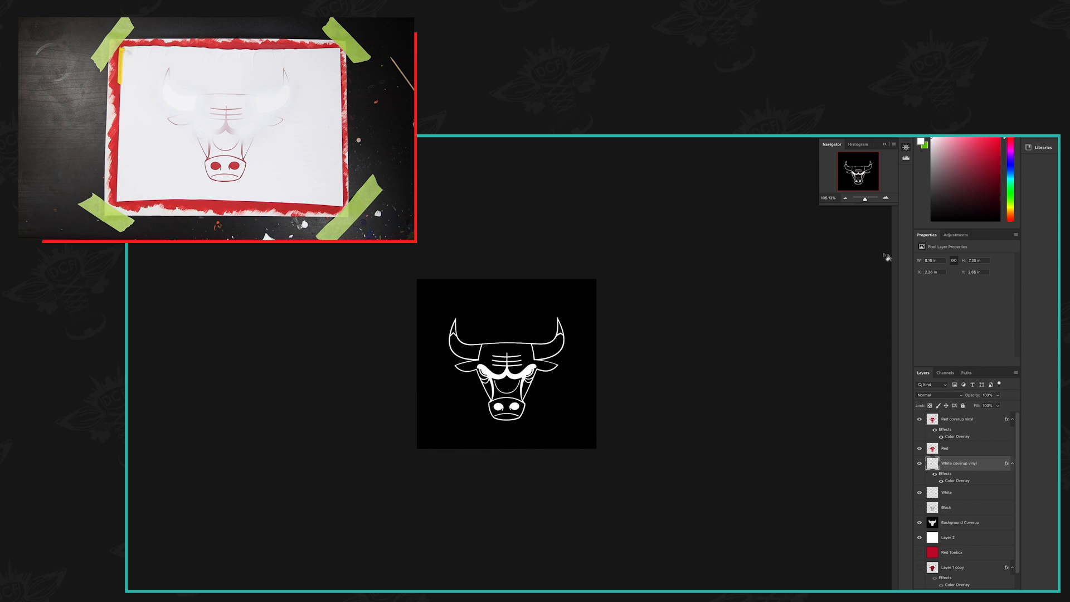
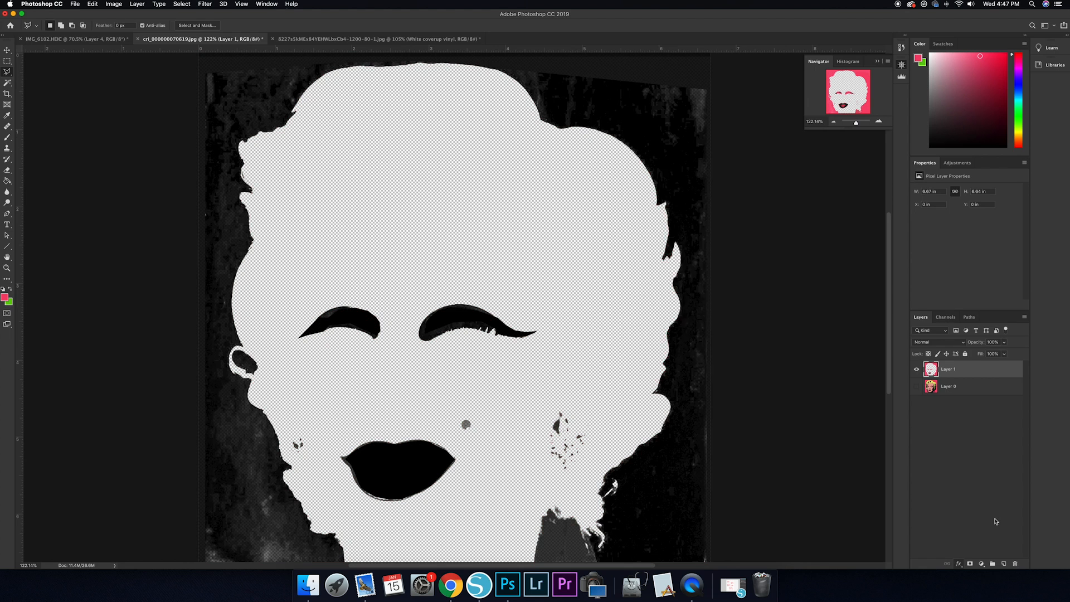
{"action": "left_click", "coordinate": [773, 198]}
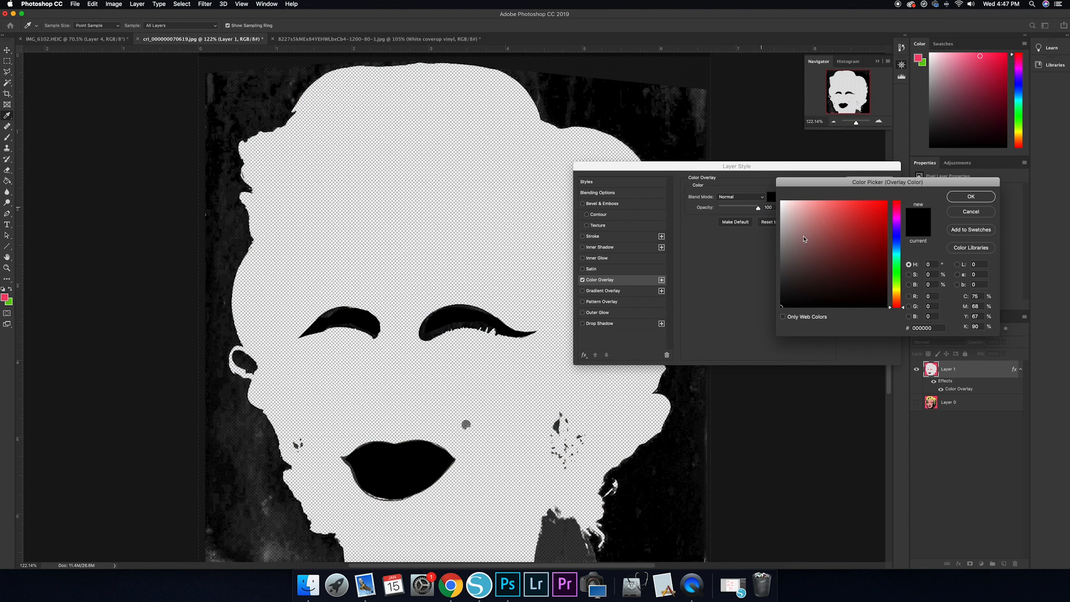
{"action": "left_click", "coordinate": [981, 213]}
{"action": "key", "text": "Escape"}
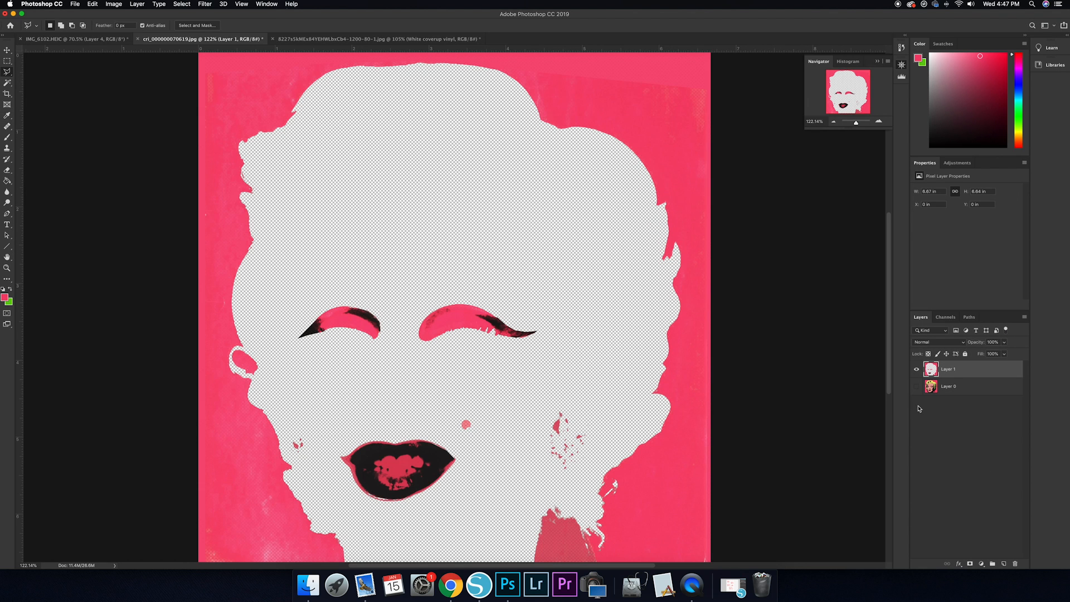
Show Layer 0 as a colour reference and apply a pink Color Overlay (#f85884) at 100% opacity to Layer 1
{"action": "left_click", "coordinate": [917, 388]}
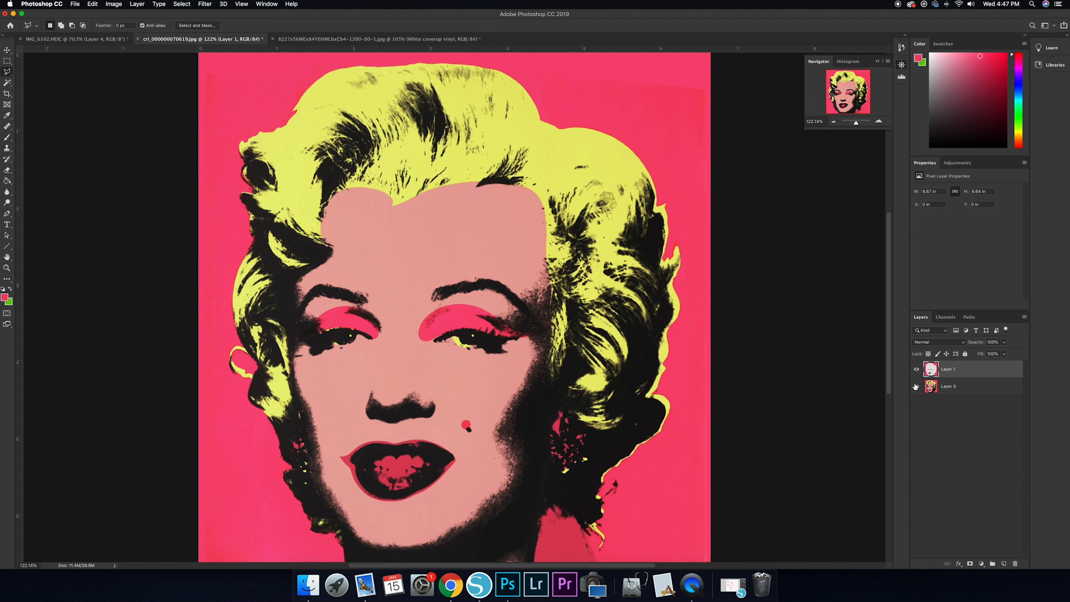
{"action": "left_click", "coordinate": [8, 116]}
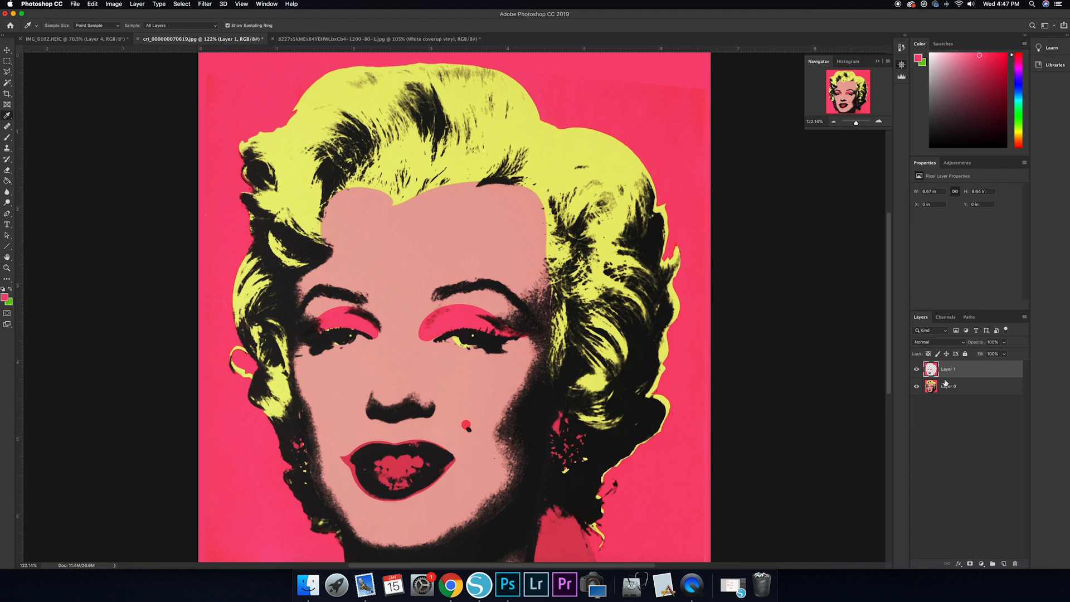
{"action": "left_click", "coordinate": [959, 564]}
{"action": "left_click", "coordinate": [671, 218]}
{"action": "left_click", "coordinate": [774, 197]}
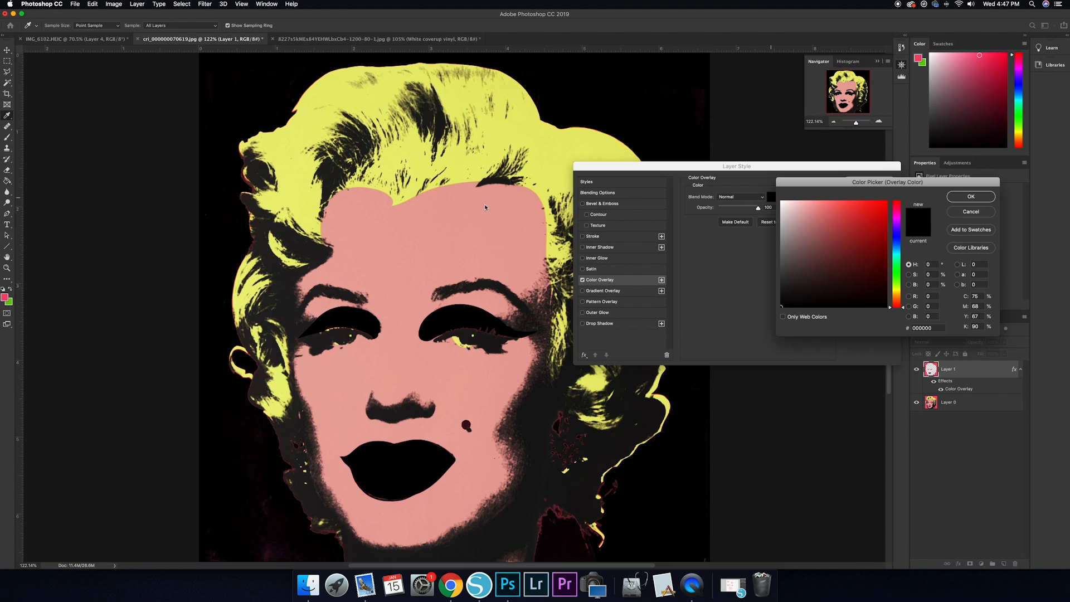
{"action": "left_click", "coordinate": [5, 297]}
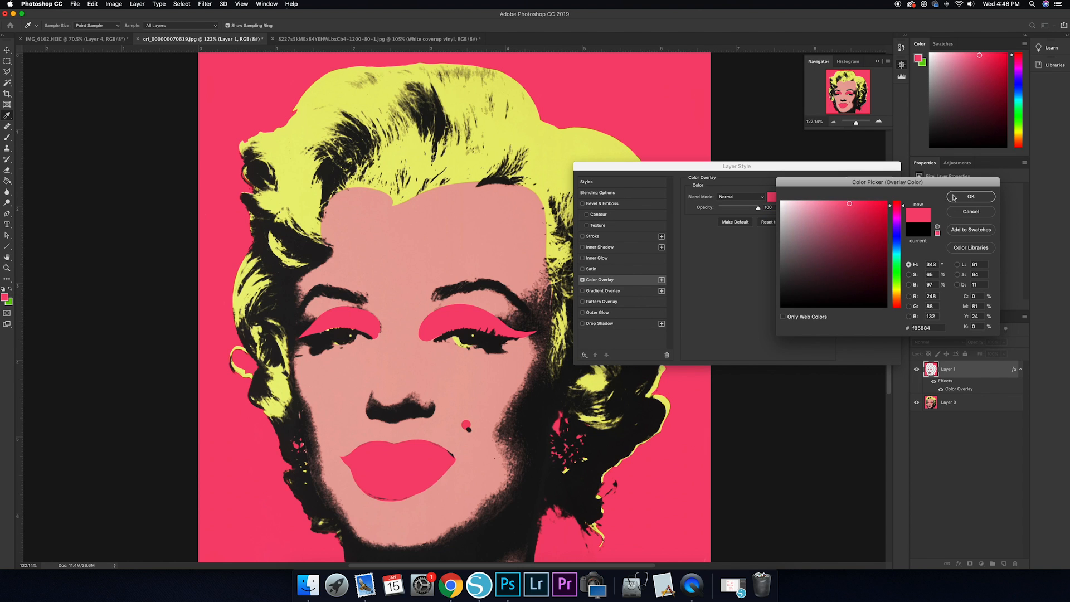
{"action": "left_click", "coordinate": [971, 196]}
{"action": "key", "text": "Return"}
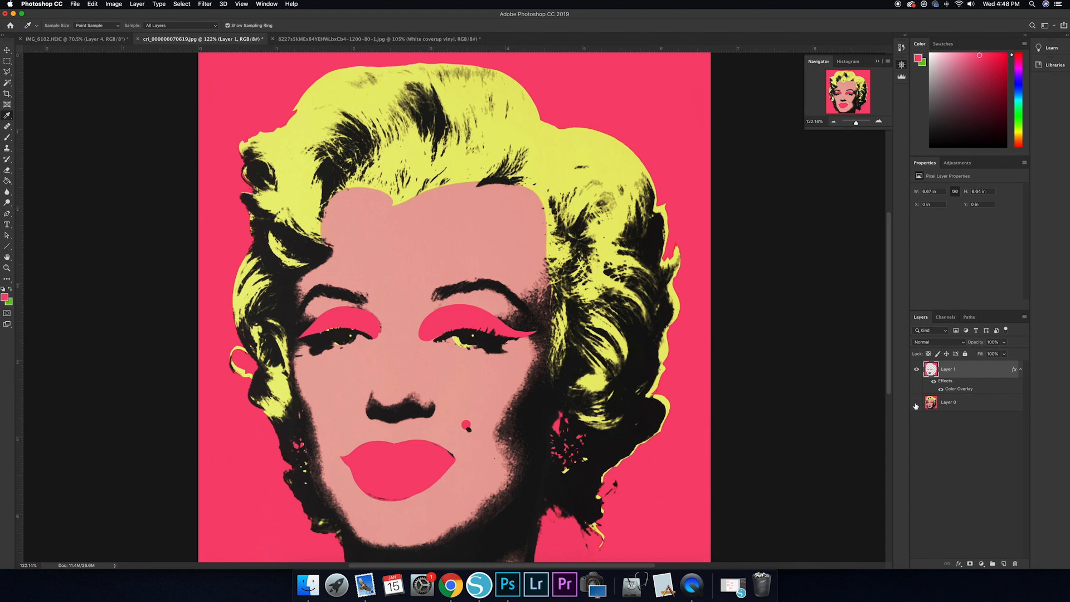
Hide Layer 0 and rasterize the layer style of Layer 1
{"action": "left_click", "coordinate": [916, 403]}
{"action": "right_click", "coordinate": [970, 370]}
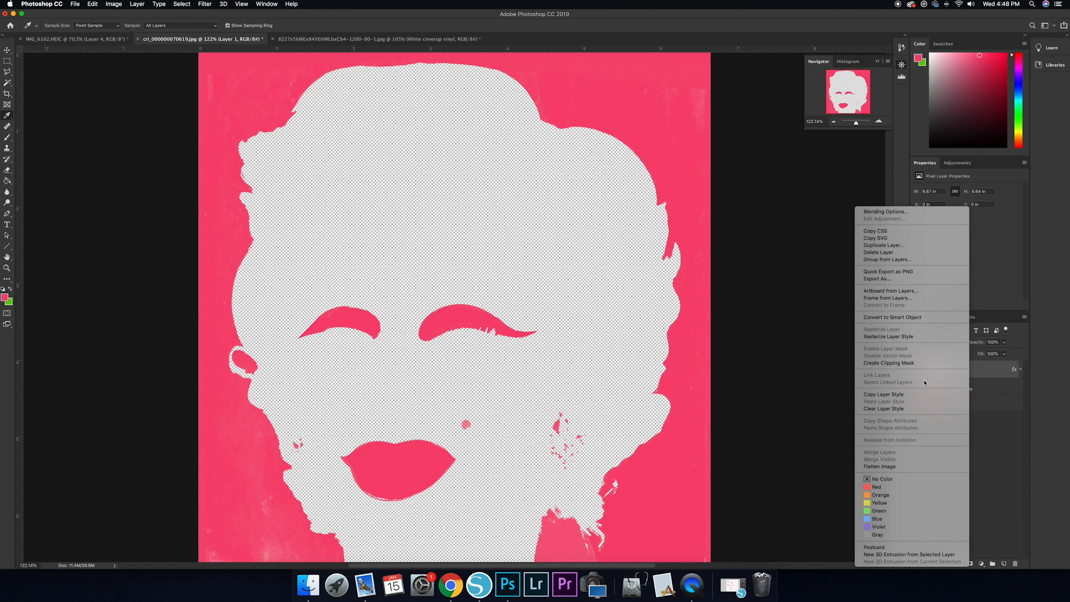
{"action": "left_click", "coordinate": [923, 340]}
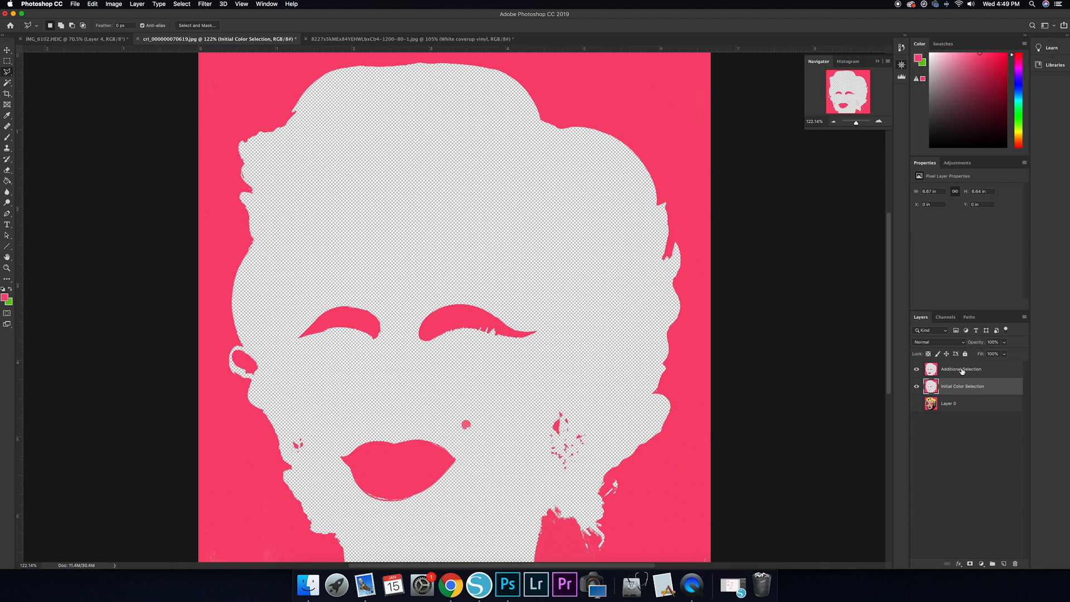
Hide the Additional Selection and Pink layers and make the original portrait on Layer 0 visible
{"action": "left_click", "coordinate": [916, 370]}
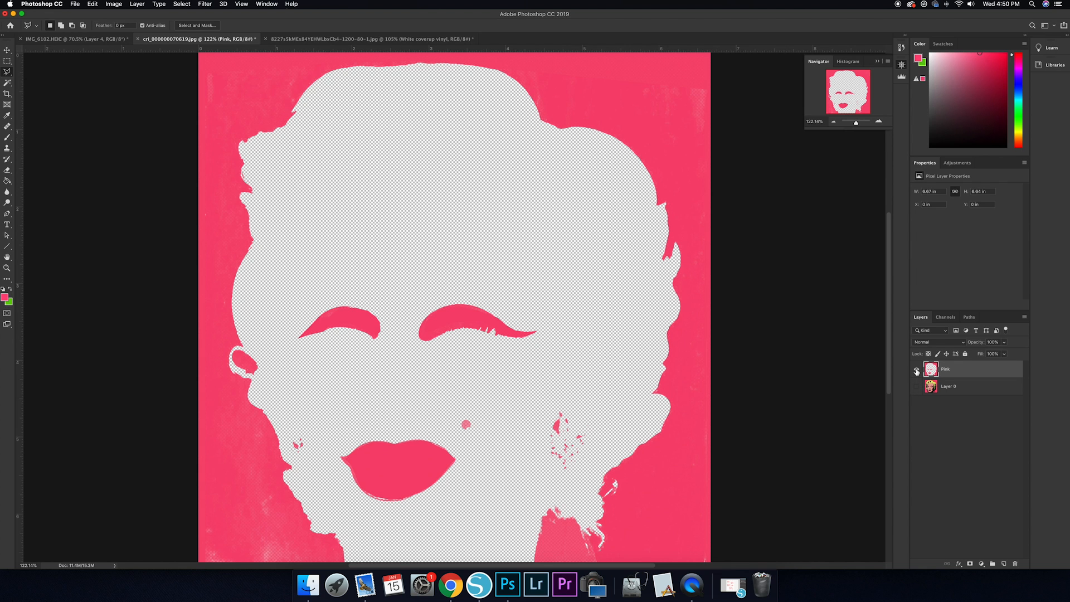
{"action": "left_click", "coordinate": [917, 369]}
{"action": "left_click", "coordinate": [917, 387]}
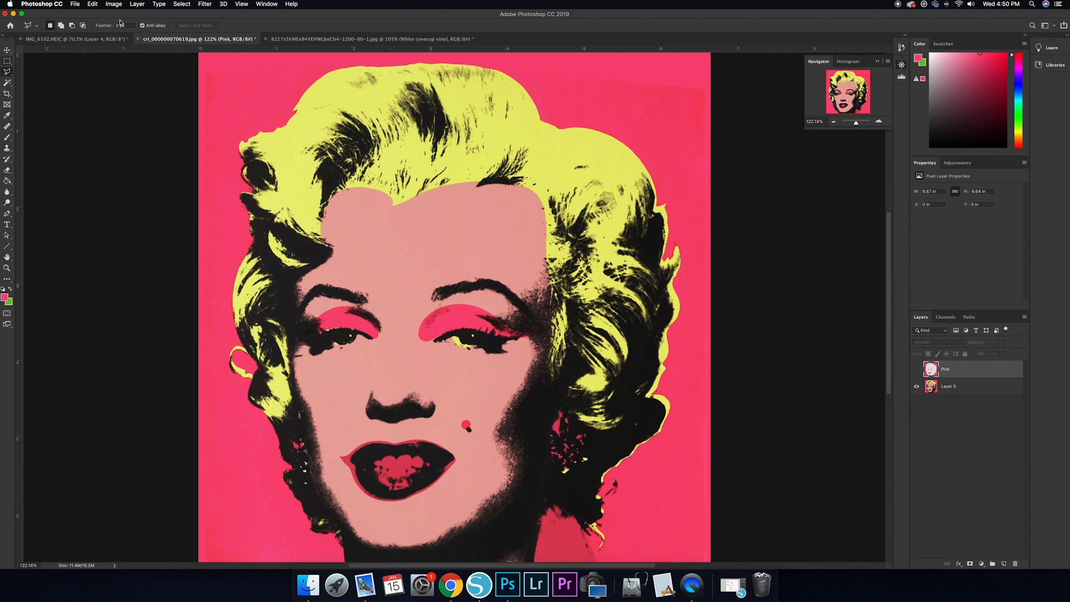
Select the portrait's skin tone with Color Range by sampling the forehead
{"action": "left_click", "coordinate": [182, 4]}
{"action": "left_click", "coordinate": [196, 87]}
{"action": "left_click", "coordinate": [441, 210]}
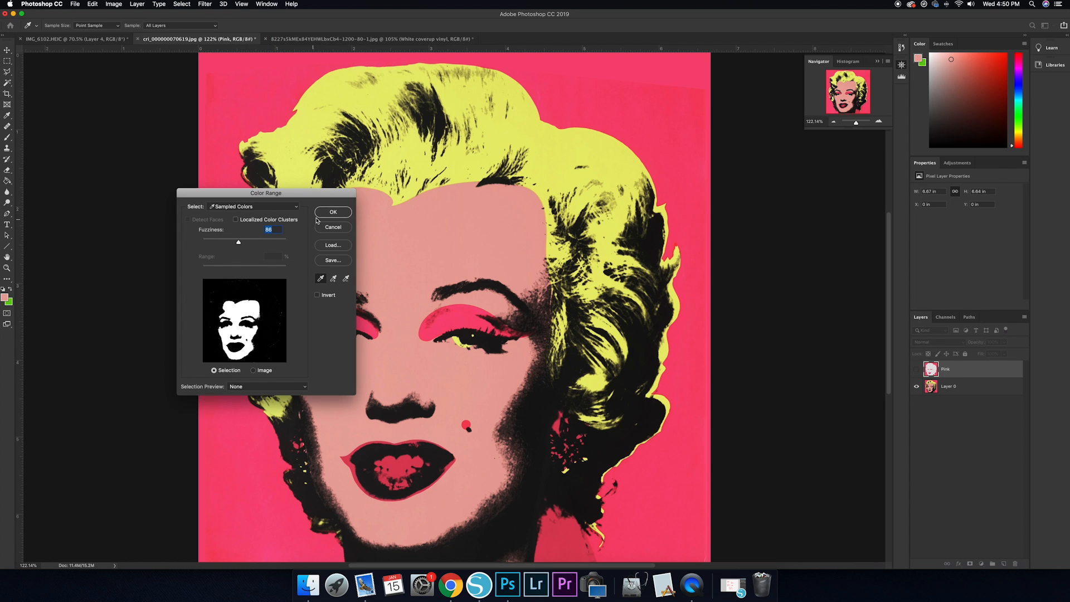
{"action": "left_click", "coordinate": [333, 212]}
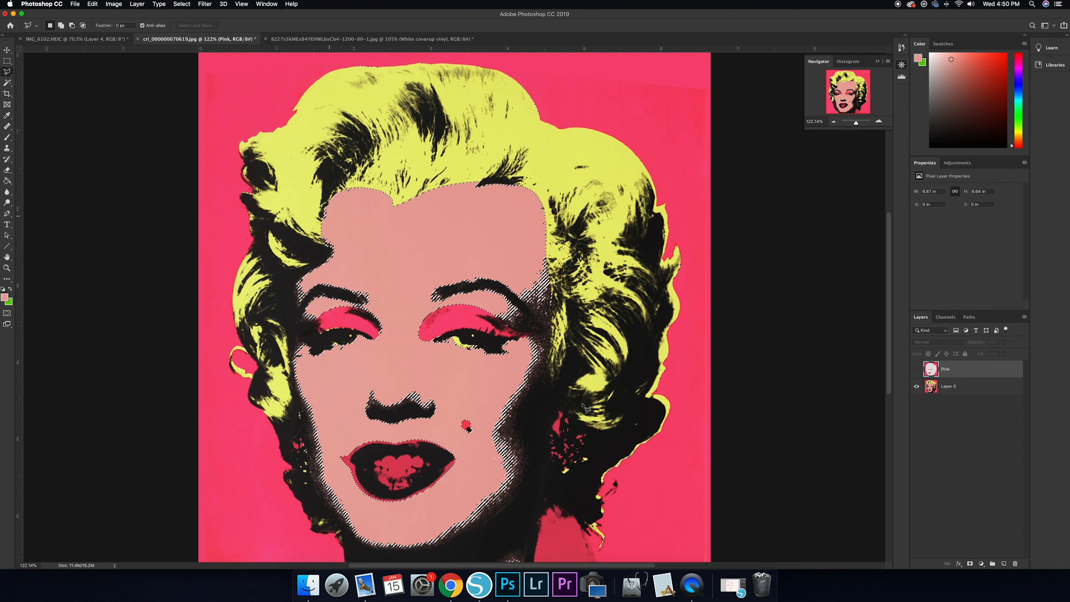
Try to copy the selected skin area to a new layer while the hidden Pink layer is active
{"action": "right_click", "coordinate": [337, 363]}
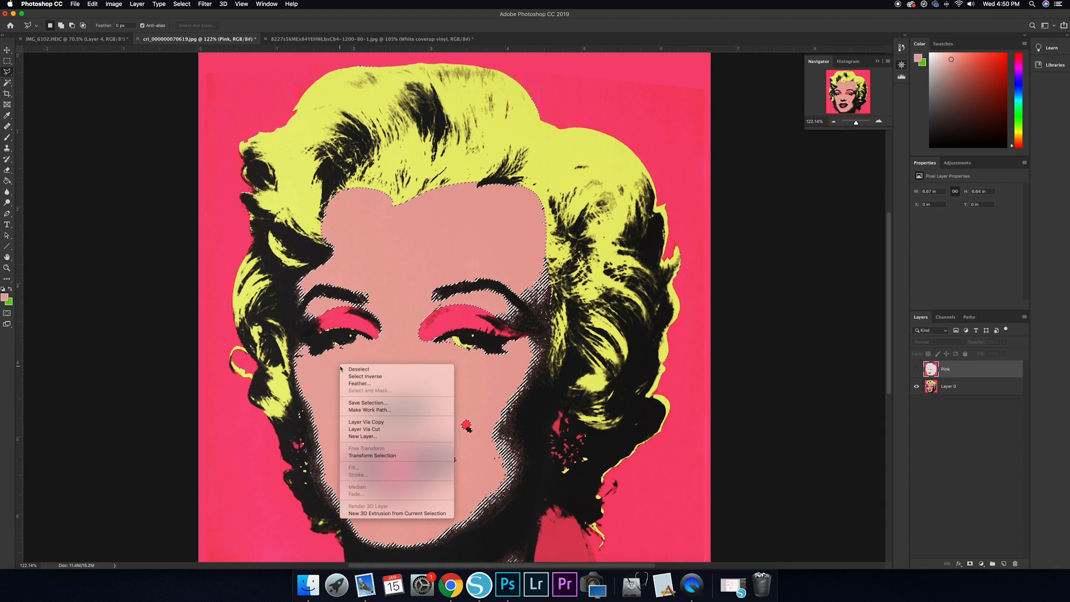
{"action": "left_click", "coordinate": [390, 423]}
{"action": "key", "text": "Delete"}
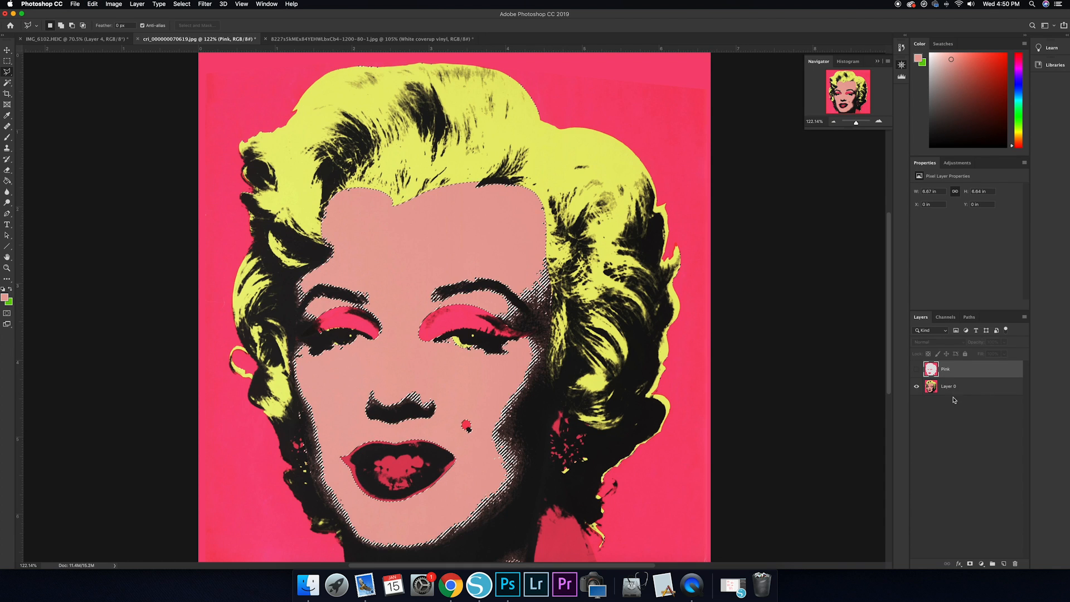
Separate the selected skin area of Layer 0 onto a new layer and name it Skin
{"action": "left_click", "coordinate": [948, 390]}
{"action": "right_click", "coordinate": [475, 374]}
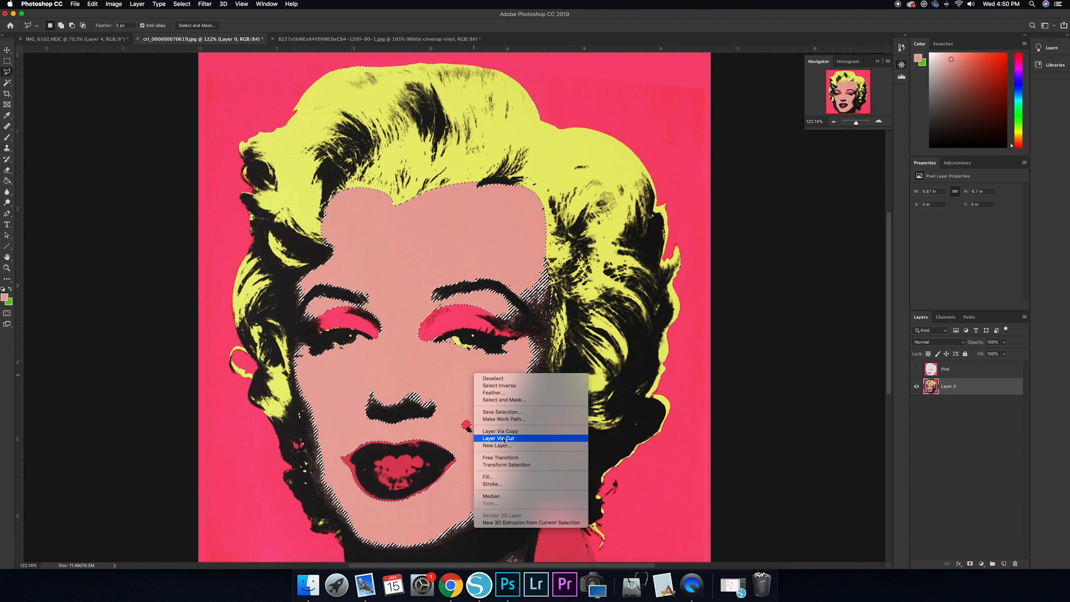
{"action": "key", "text": "Return"}
{"action": "double_click", "coordinate": [948, 386]}
{"action": "type", "text": "Sk"}
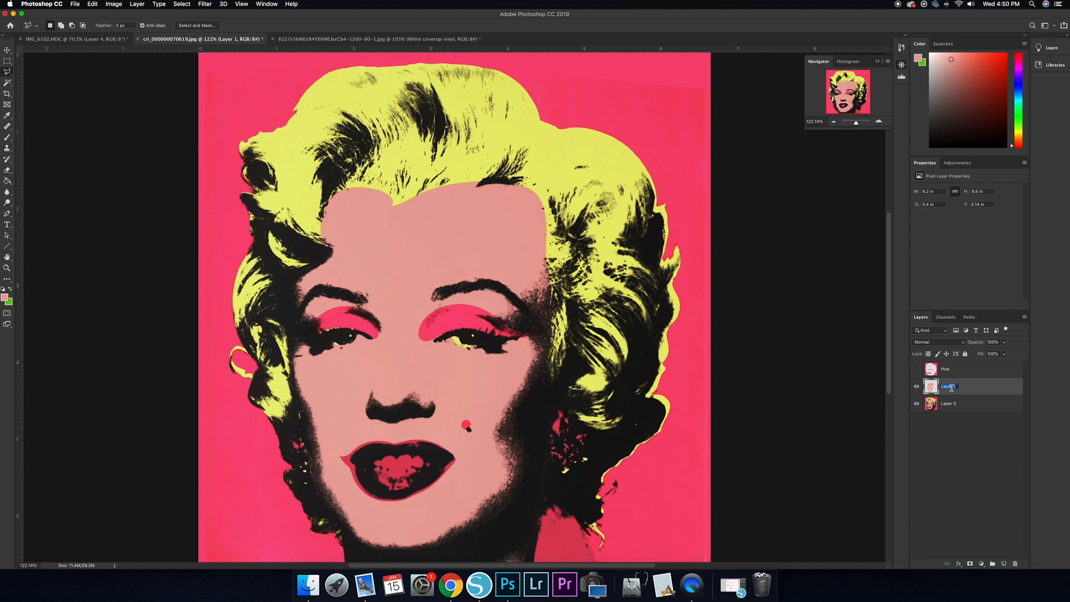
{"action": "key", "text": "Return"}
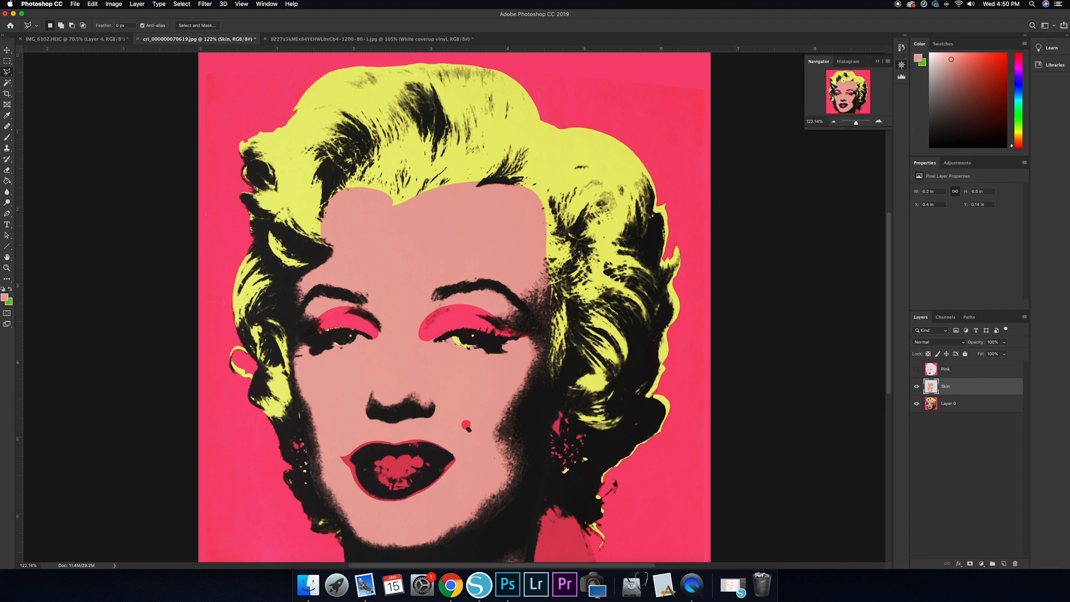
Hide Layer 0 to examine the Skin layer on its own, and show Layer 0 again
{"action": "left_click", "coordinate": [917, 404]}
{"action": "left_click", "coordinate": [916, 388]}
{"action": "left_click", "coordinate": [916, 388]}
{"action": "left_click", "coordinate": [916, 388]}
{"action": "left_click", "coordinate": [916, 388]}
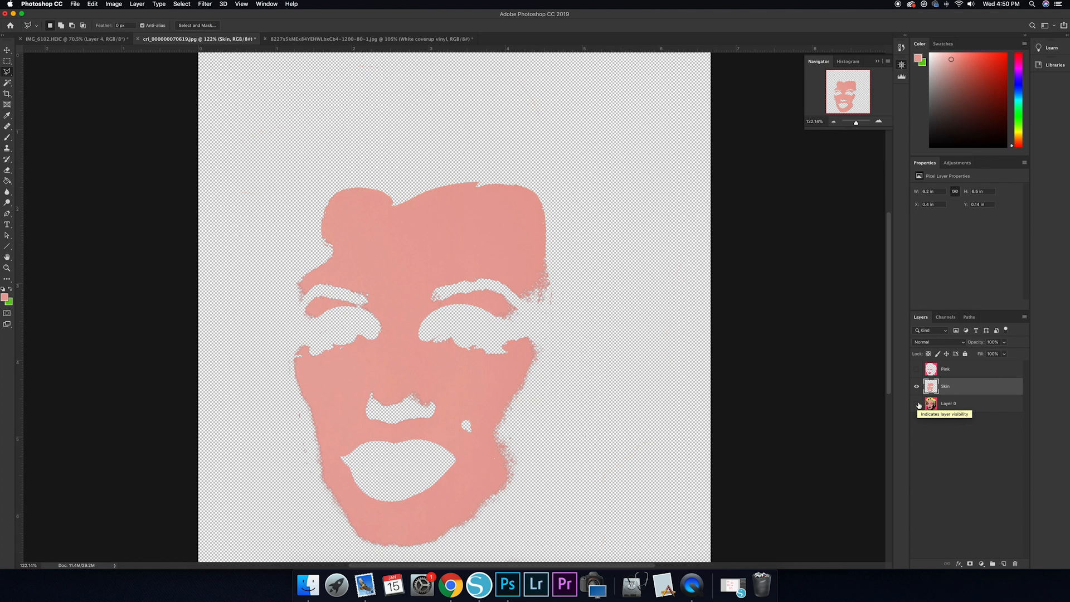
{"action": "left_click", "coordinate": [916, 404]}
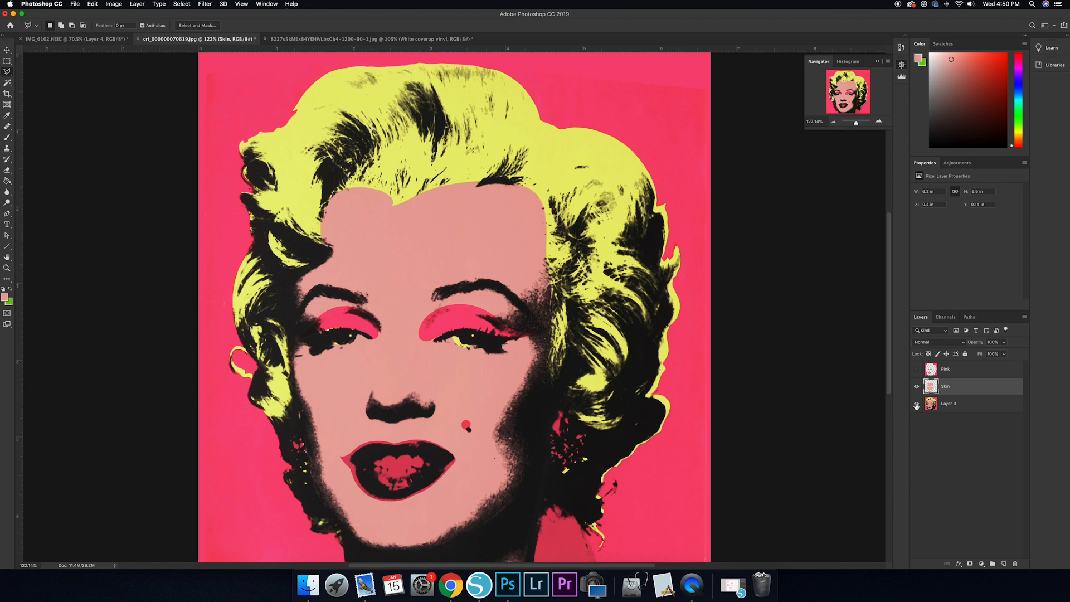
Select the yellow hair areas of Layer 0 with Color Range by sampling the hair
{"action": "left_click", "coordinate": [949, 404]}
{"action": "left_click", "coordinate": [208, 5]}
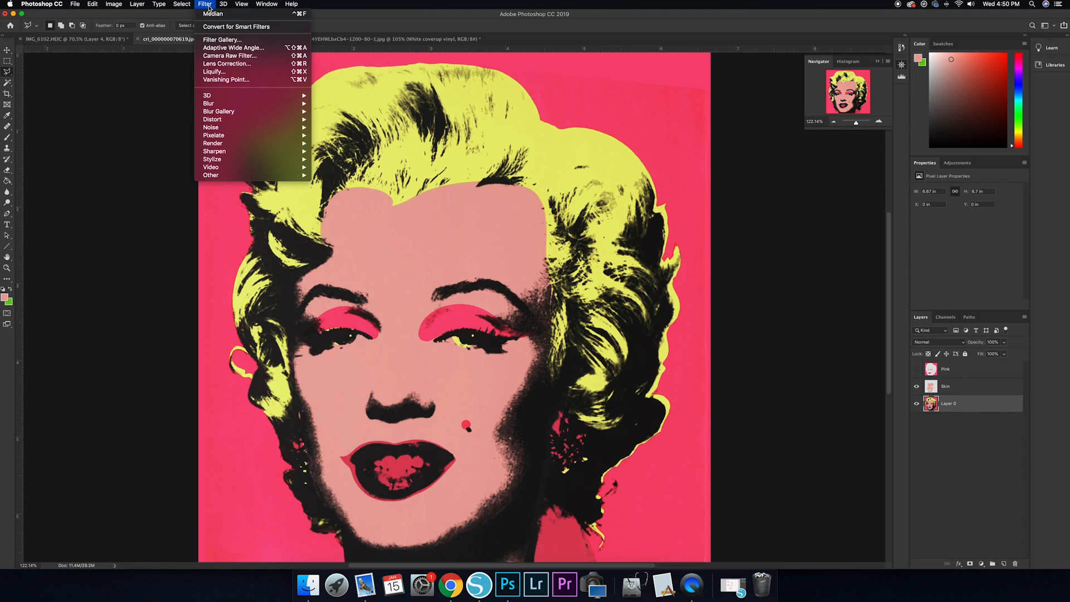
{"action": "left_click", "coordinate": [202, 89]}
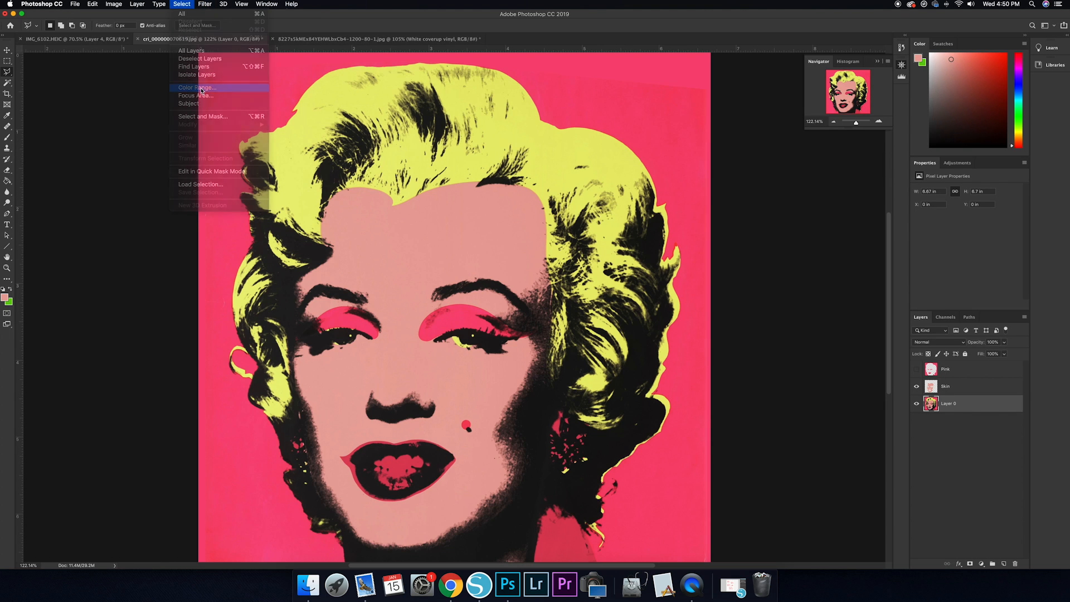
{"action": "left_click", "coordinate": [478, 160]}
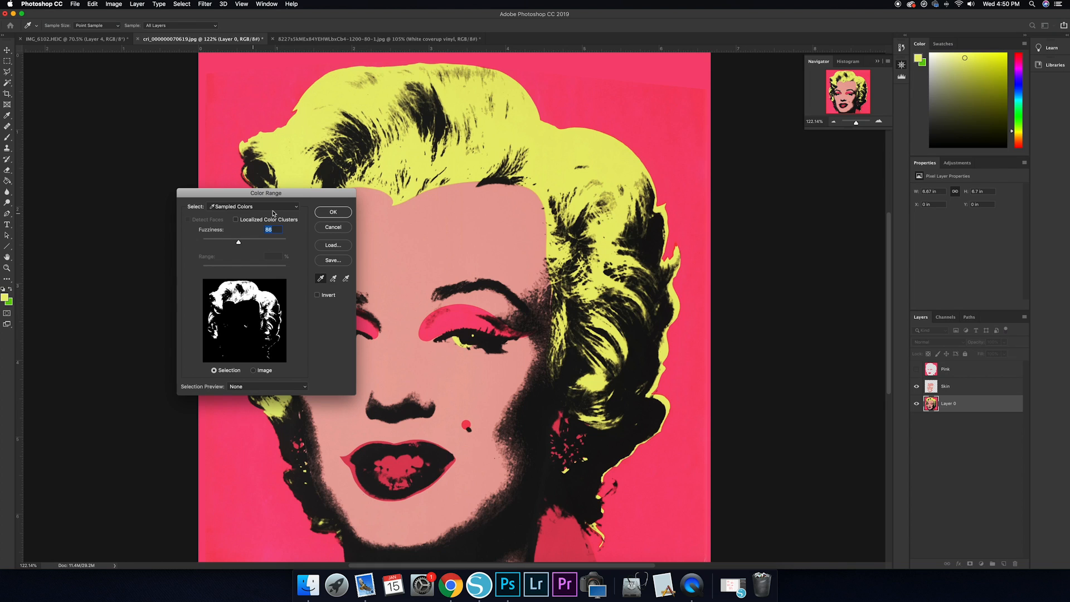
{"action": "left_click", "coordinate": [333, 213]}
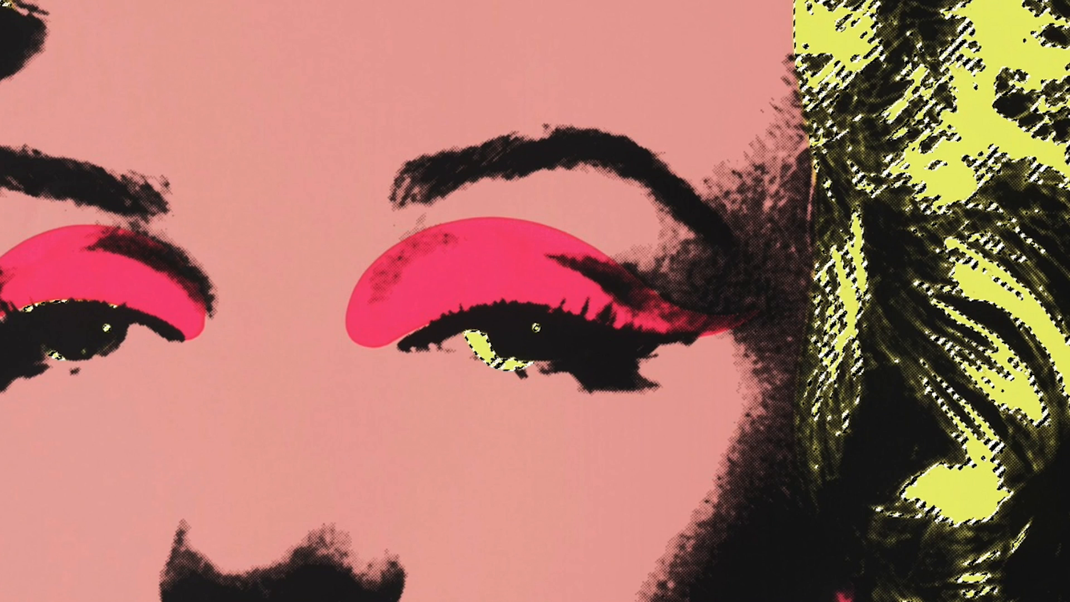
Copy the selected yellow areas to a new layer and rename it Yellow
{"action": "right_click", "coordinate": [546, 164]}
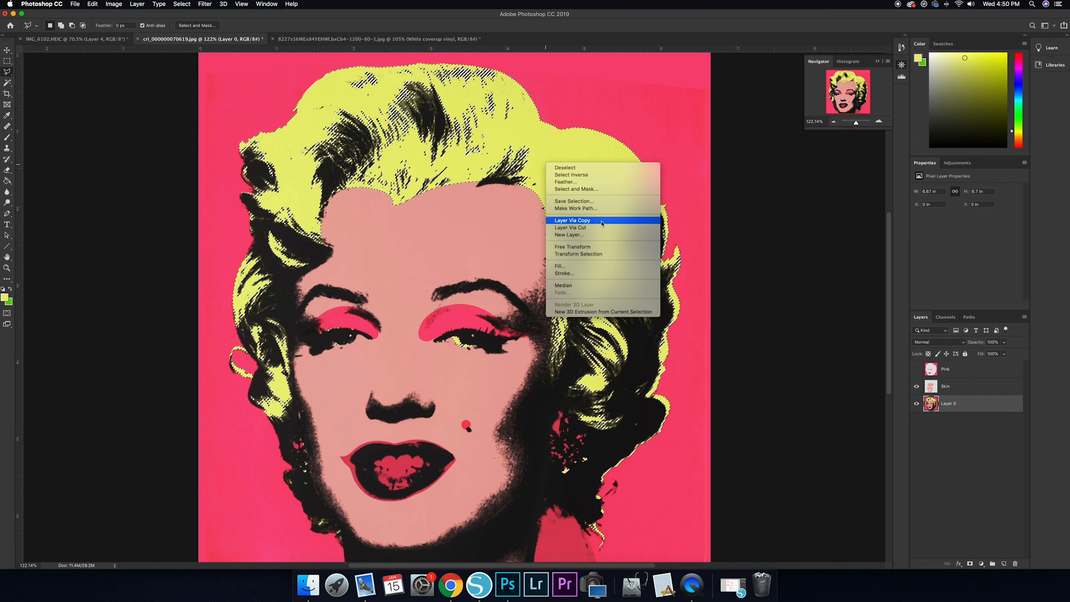
{"action": "left_click", "coordinate": [601, 222]}
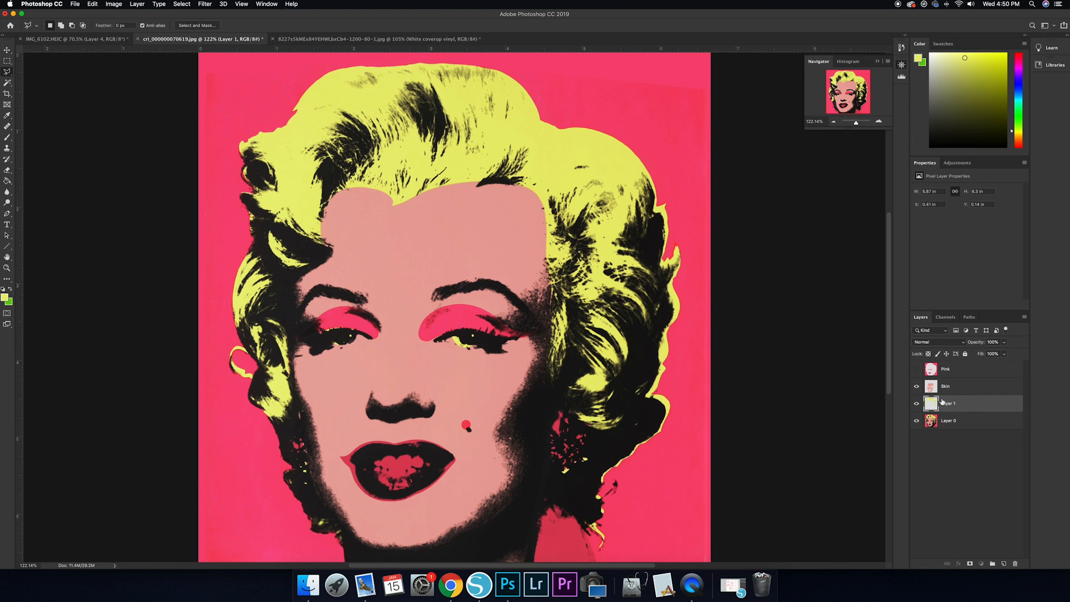
{"action": "type", "text": "Y"}
{"action": "key", "text": "Return"}
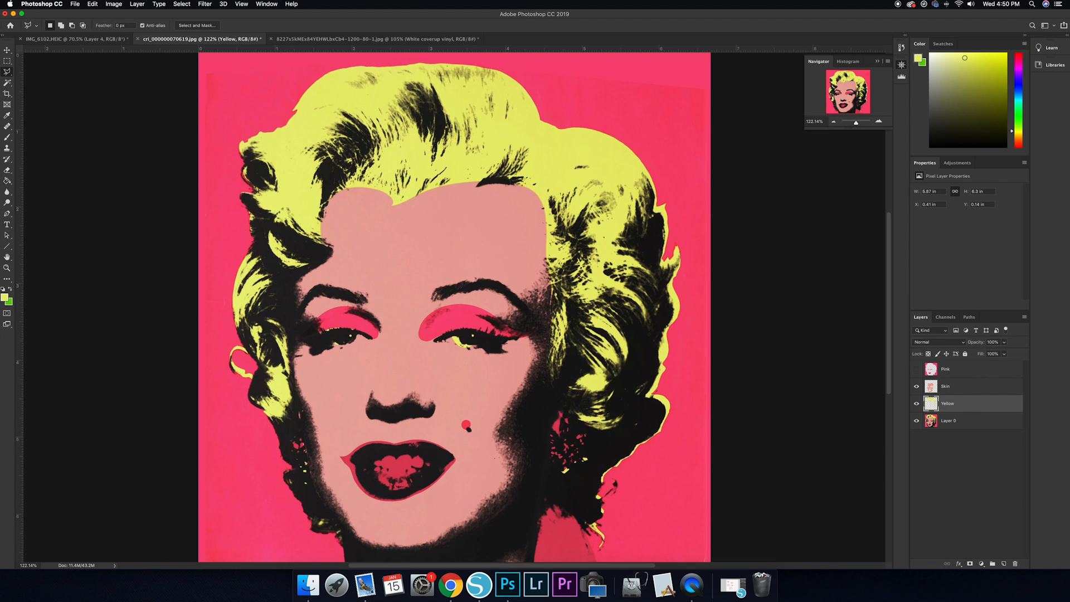
Select the black areas of Layer 0 with Color Range by sampling the dark hair and raising the fuzziness
{"action": "left_click", "coordinate": [963, 425]}
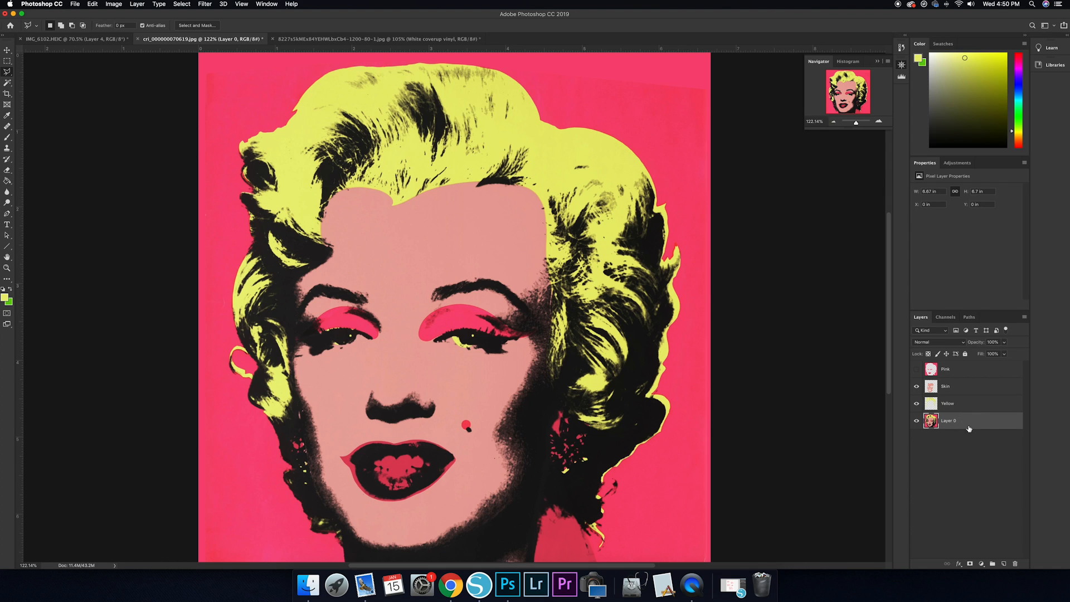
{"action": "left_click", "coordinate": [182, 4]}
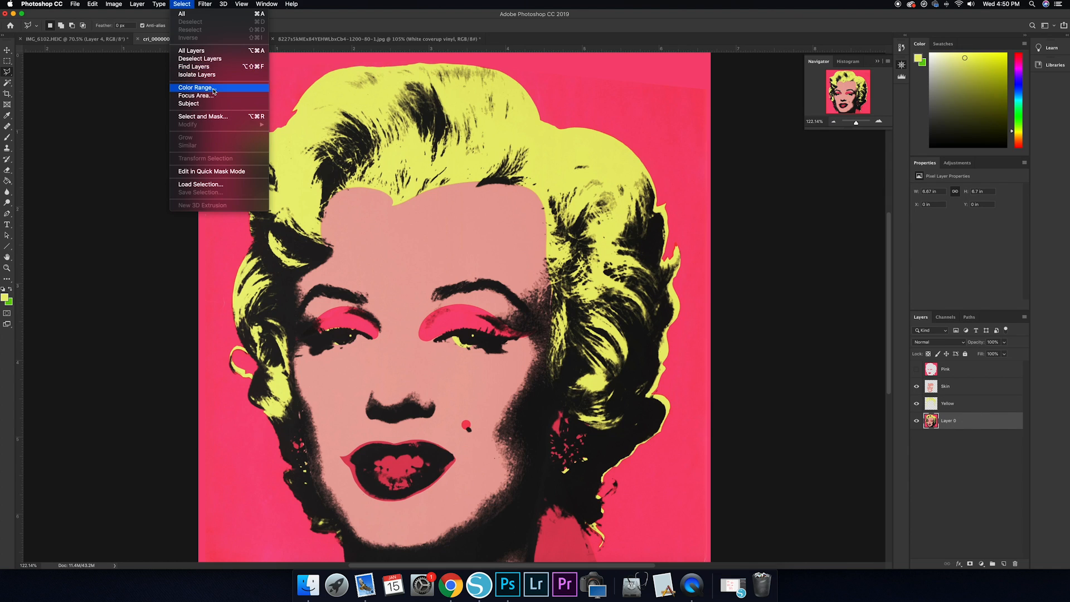
{"action": "left_click", "coordinate": [210, 90]}
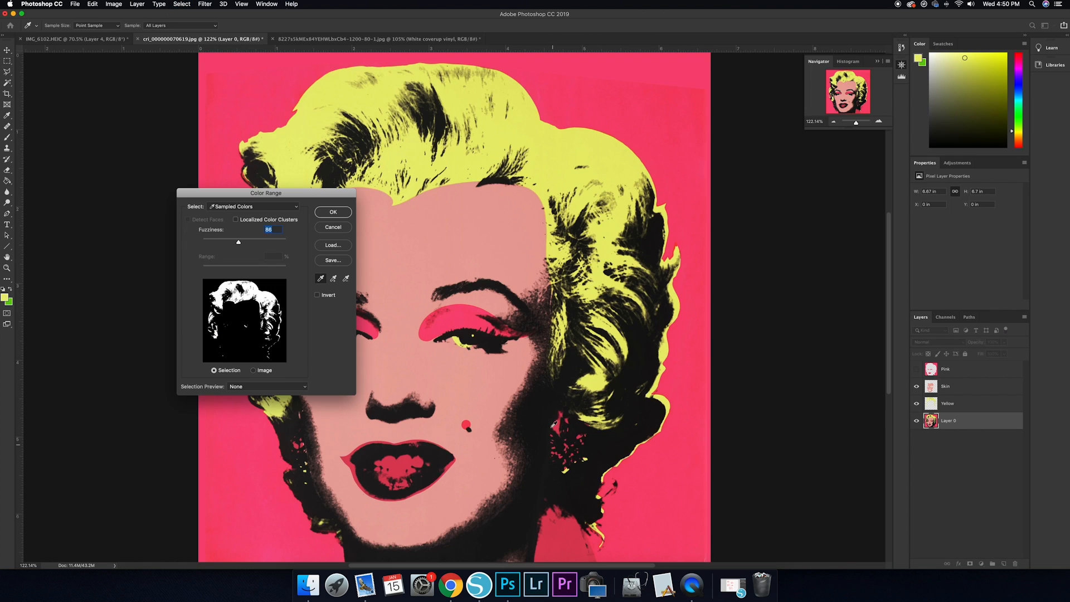
{"action": "left_click", "coordinate": [604, 447]}
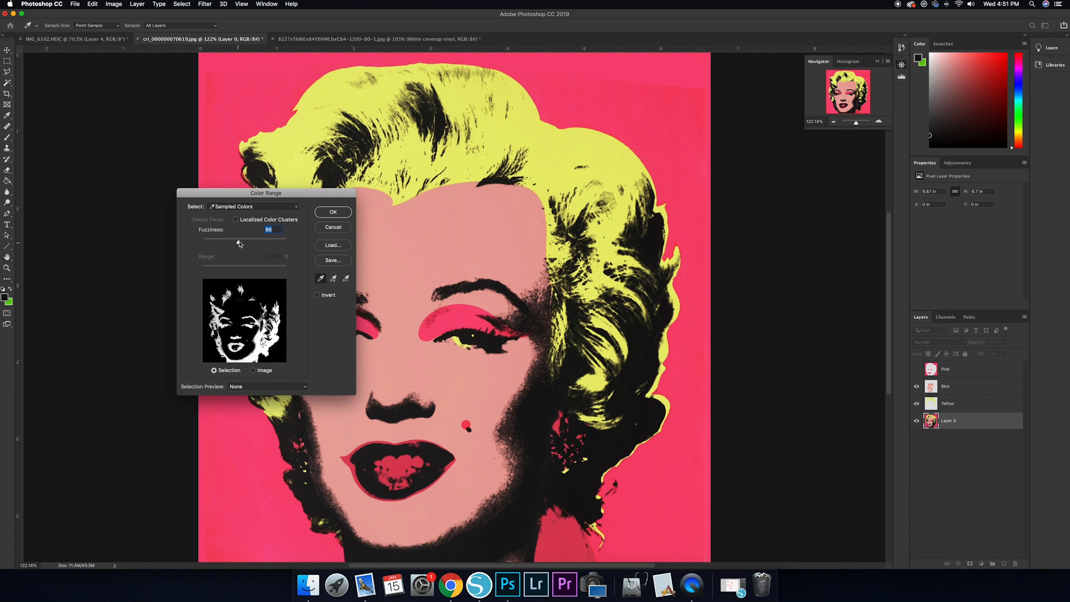
{"action": "left_click_drag", "start_coordinate": [239, 243], "coordinate": [261, 242]}
{"action": "left_click", "coordinate": [339, 214]}
{"action": "right_click", "coordinate": [537, 453]}
{"action": "left_click", "coordinate": [559, 432]}
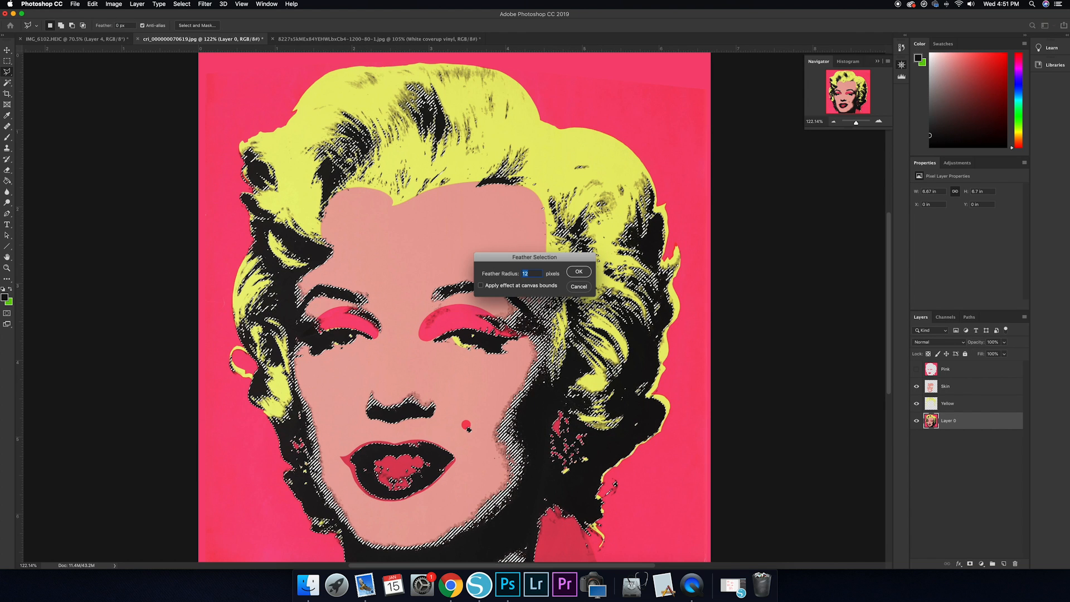
{"action": "key", "text": "Return"}
Copy the selected black areas to a new layer and rename it Black
{"action": "right_click", "coordinate": [532, 410]}
{"action": "left_click", "coordinate": [577, 468]}
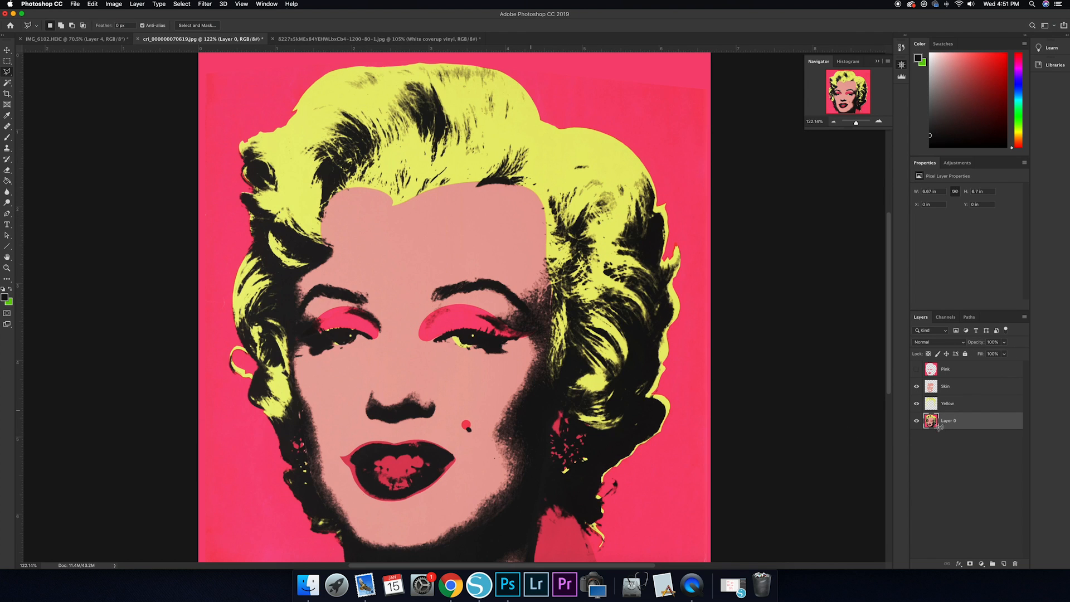
{"action": "double_click", "coordinate": [953, 421]}
{"action": "type", "text": "Black"}
{"action": "key", "text": "Return"}
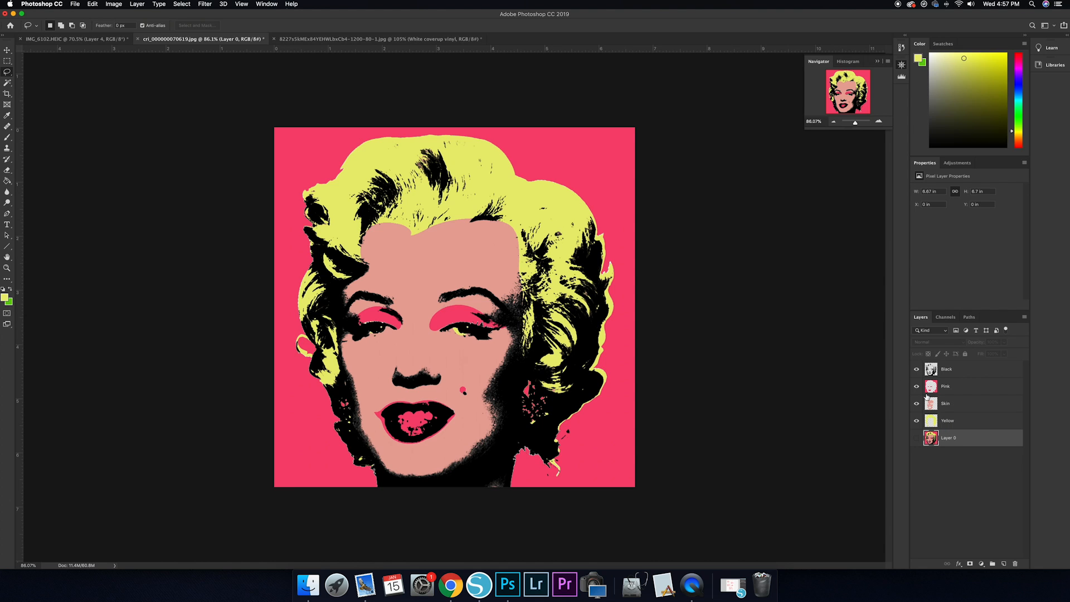
Hide the Pink, Skin and Yellow layers to examine Black on its own, and show them again one by one
{"action": "left_click_drag", "start_coordinate": [917, 386], "coordinate": [917, 423]}
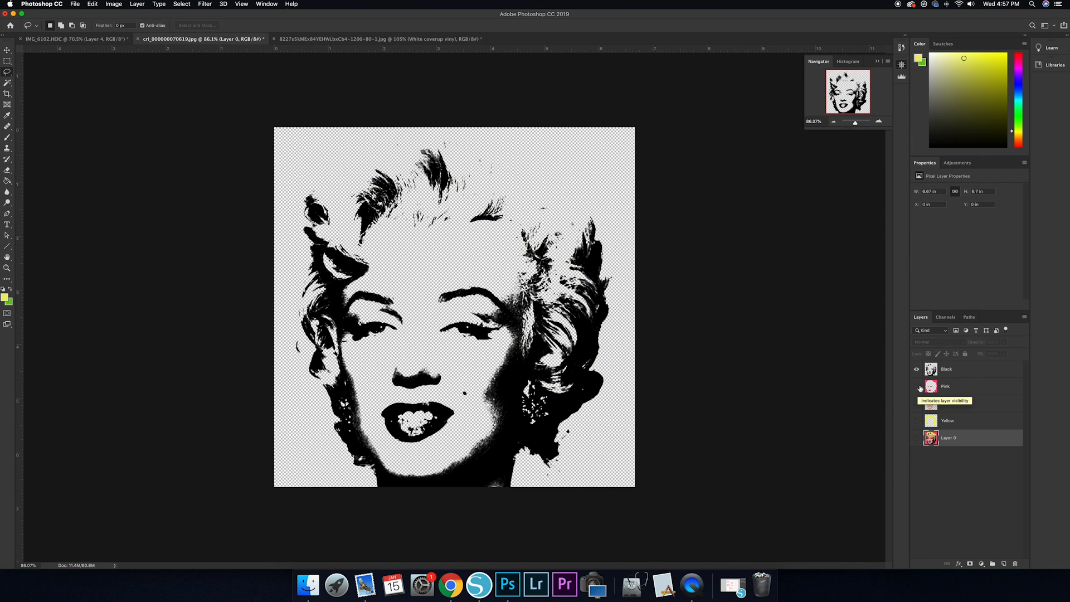
{"action": "left_click", "coordinate": [916, 404]}
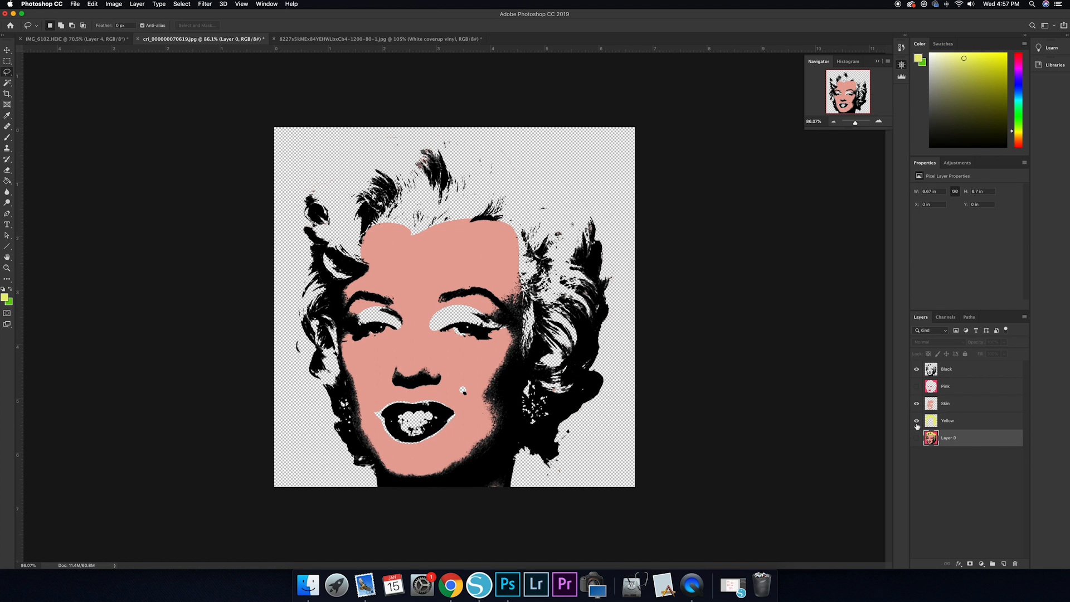
{"action": "left_click", "coordinate": [916, 425]}
{"action": "left_click", "coordinate": [916, 388]}
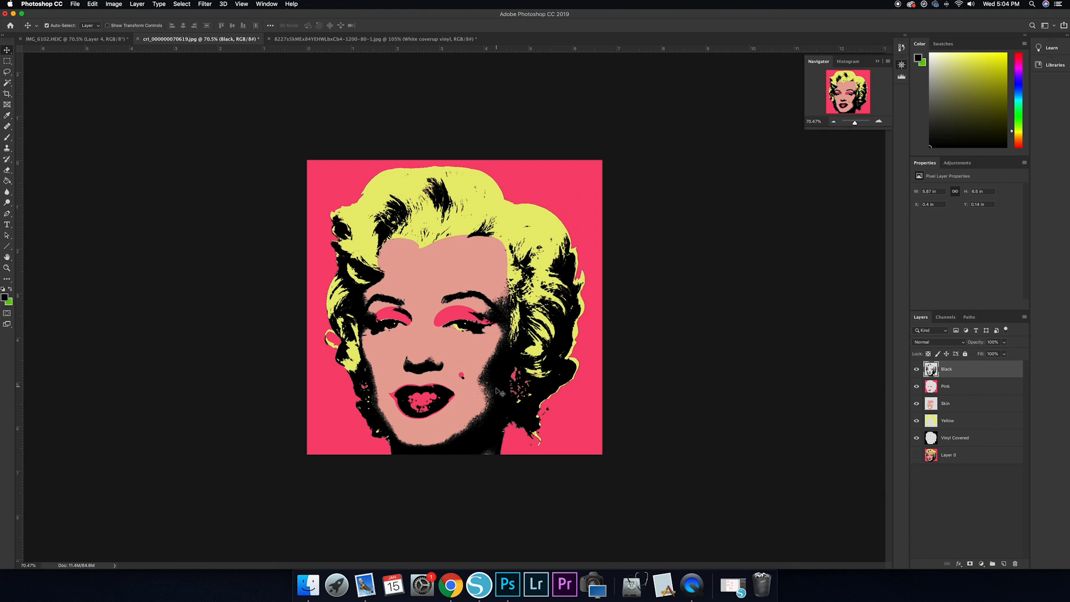
Move the Black layer out of alignment with the other color layers, and undo the moves
{"action": "left_click_drag", "start_coordinate": [500, 390], "coordinate": [519, 398]}
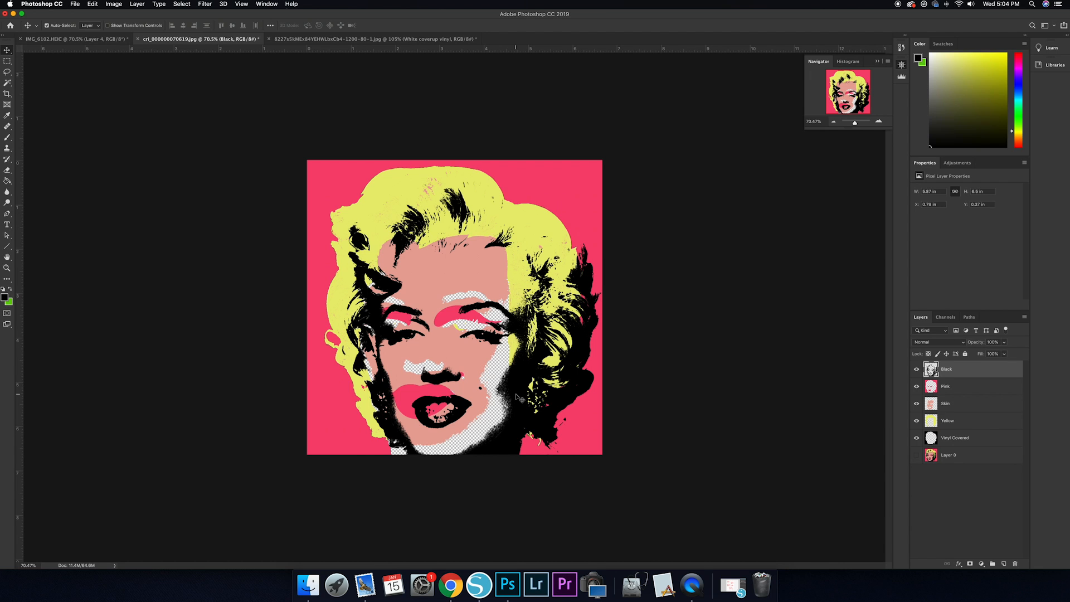
{"action": "key", "text": "super+z"}
{"action": "key", "text": "super+z"}
{"action": "key", "text": "super+z"}
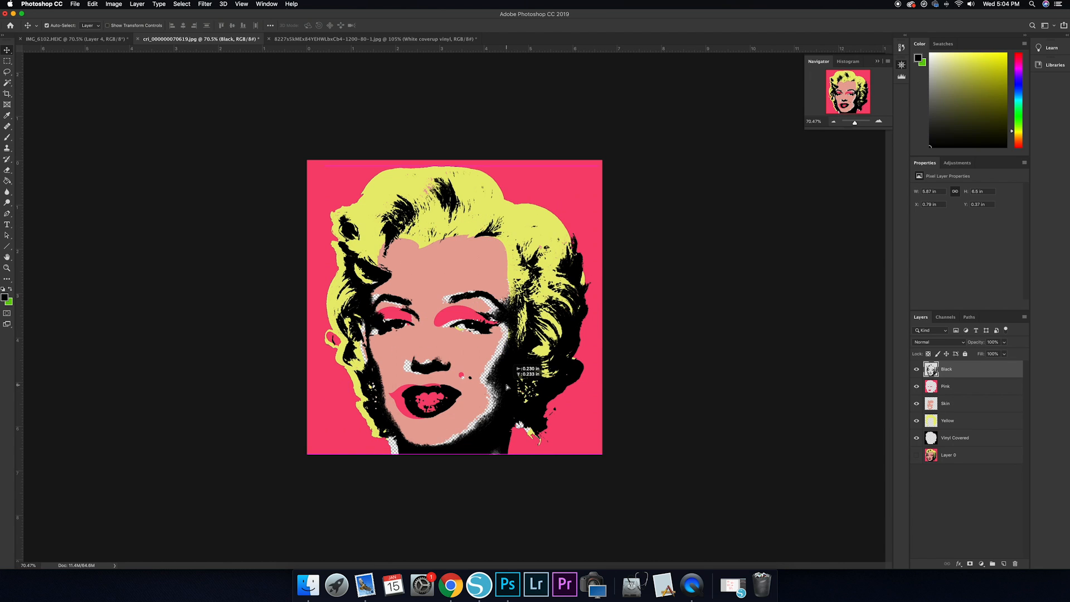
{"action": "key", "text": "super+z"}
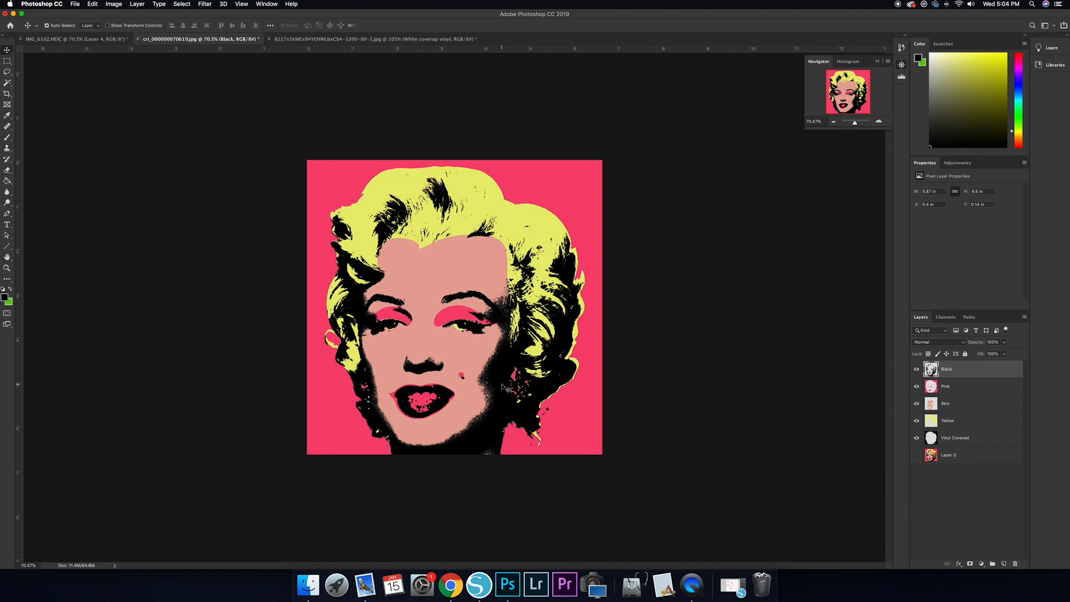
Add a new layer above Black and try a dot on the forehead with the Hard Round brush
{"action": "left_click", "coordinate": [1004, 565]}
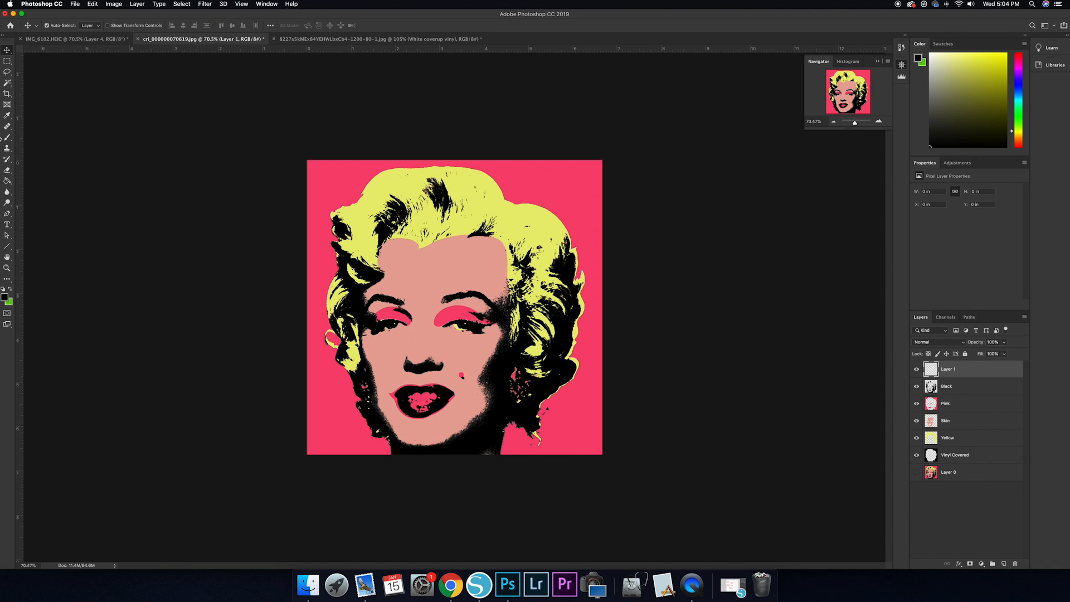
{"action": "left_click", "coordinate": [7, 137]}
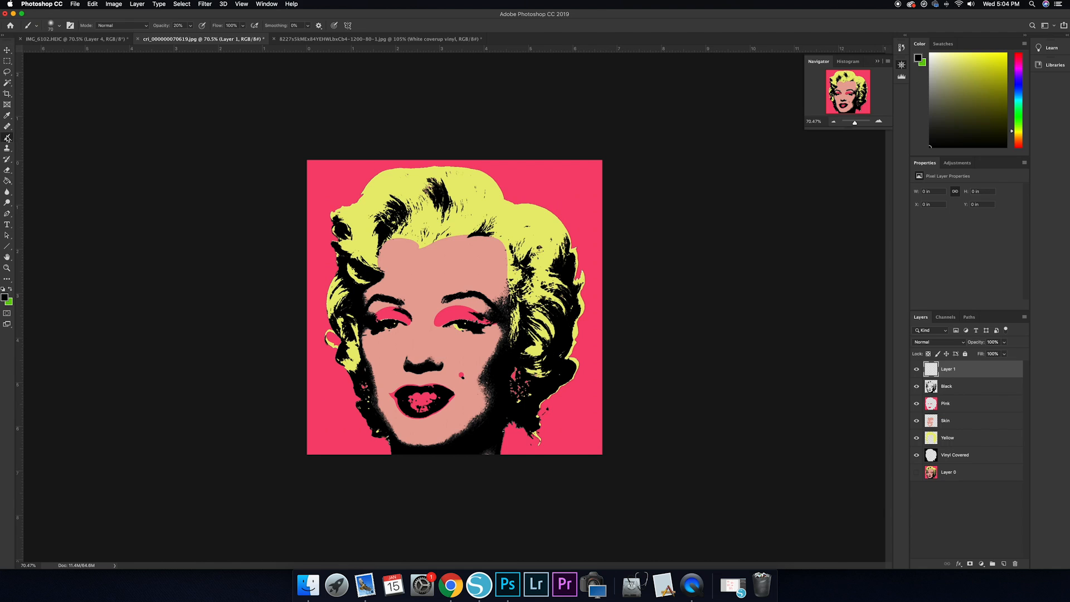
{"action": "left_click", "coordinate": [50, 25]}
{"action": "left_click", "coordinate": [49, 141]}
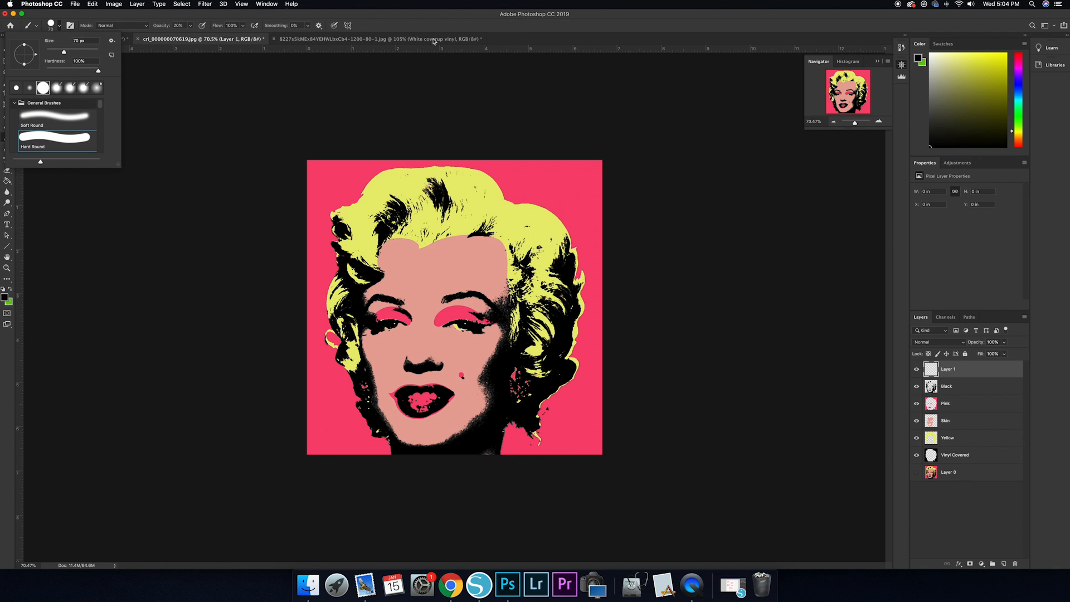
{"action": "left_click", "coordinate": [474, 26]}
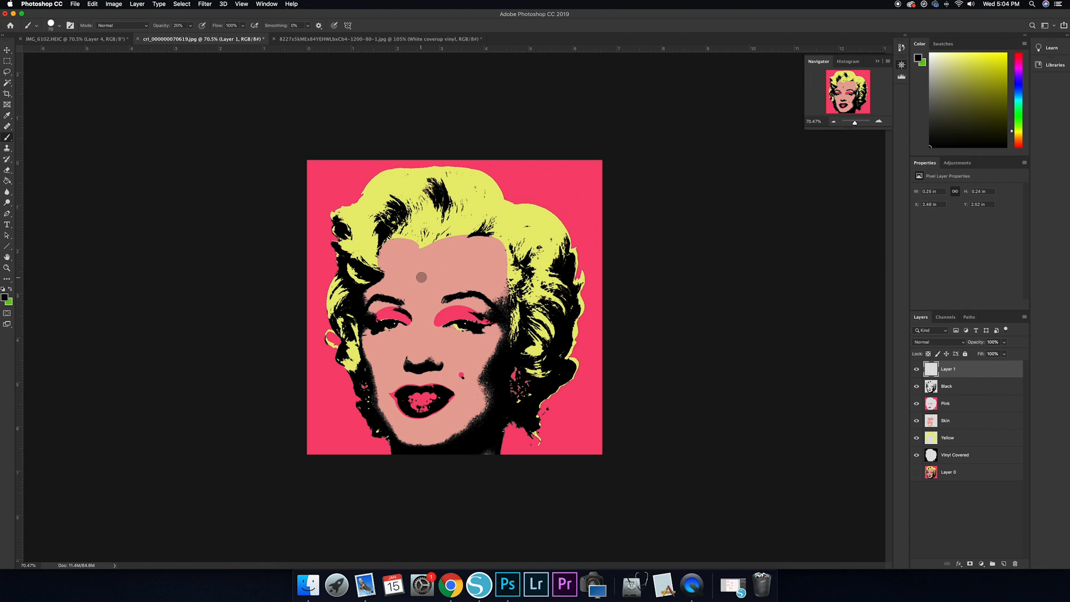
{"action": "key", "text": "super+z"}
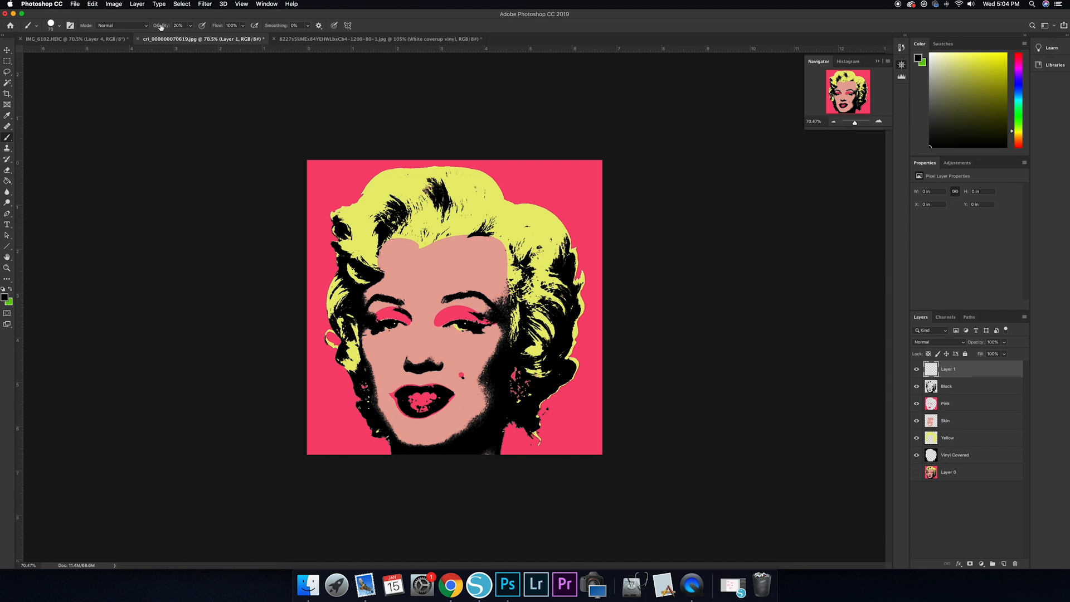
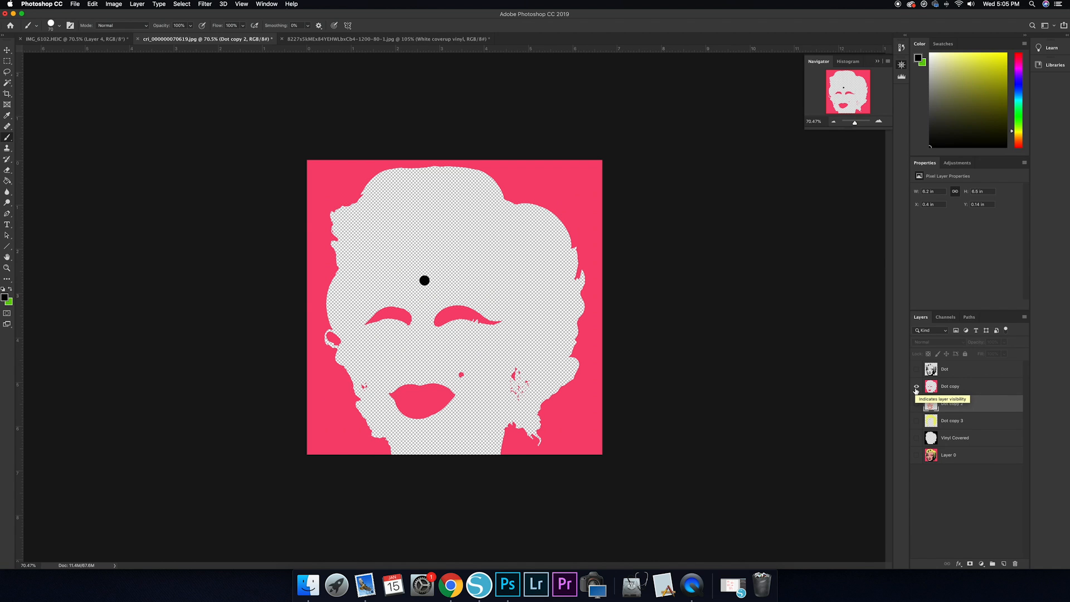
Show all four Dot color layers and set the canvas width to 30 inches
{"action": "left_click", "coordinate": [915, 389]}
{"action": "left_click_drag", "start_coordinate": [915, 370], "coordinate": [915, 422]}
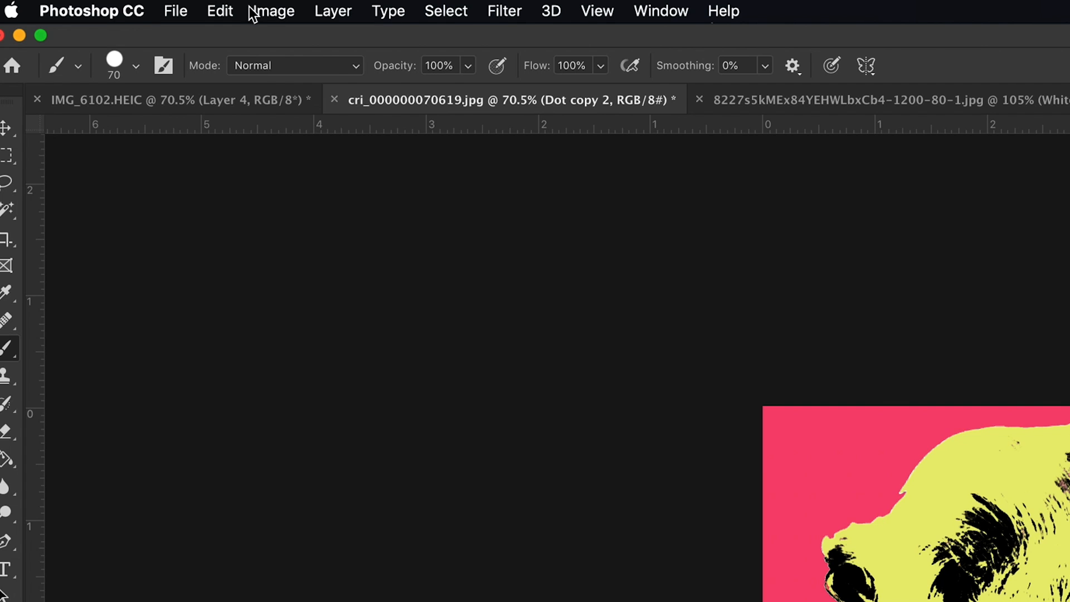
{"action": "left_click", "coordinate": [113, 4]}
{"action": "left_click", "coordinate": [359, 196]}
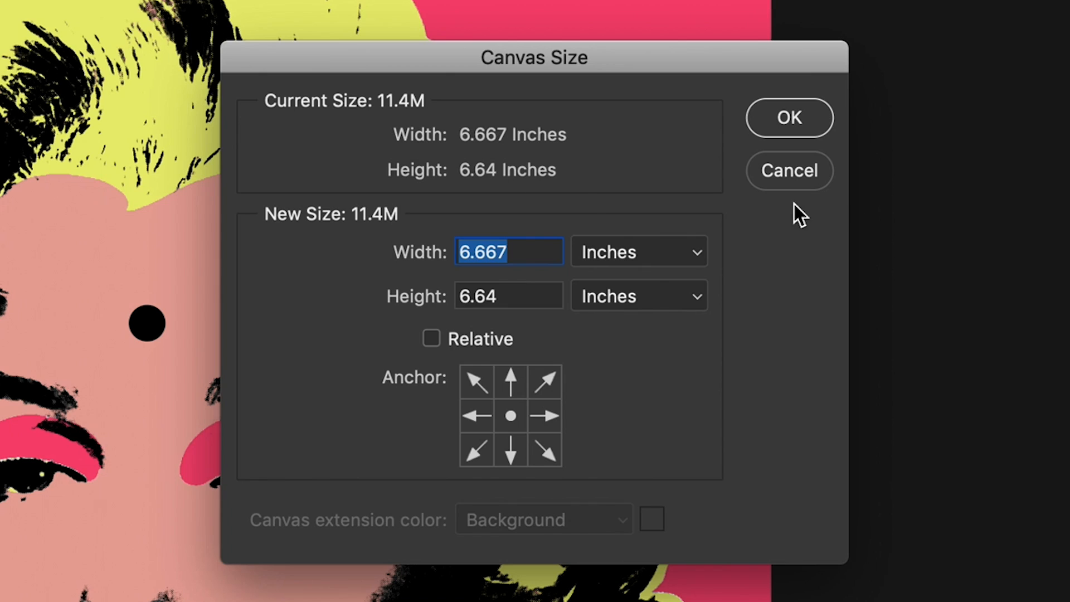
{"action": "type", "text": "30"}
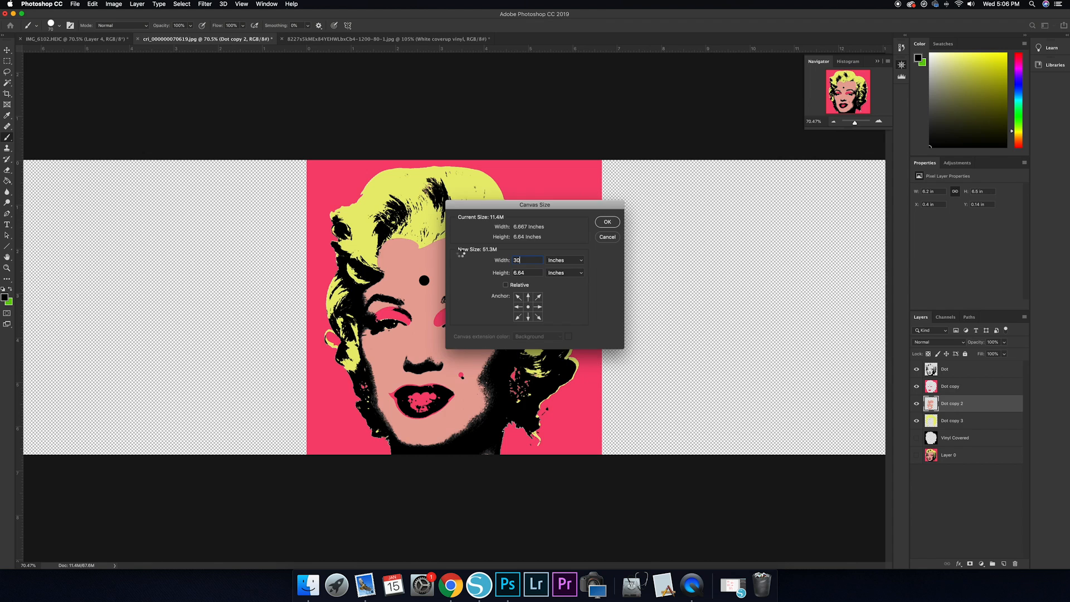
{"action": "key", "text": "Return"}
Move the skin layer to the left part of the widened canvas and the black layer to its right end
{"action": "left_click_drag", "start_coordinate": [854, 126], "coordinate": [854, 126]}
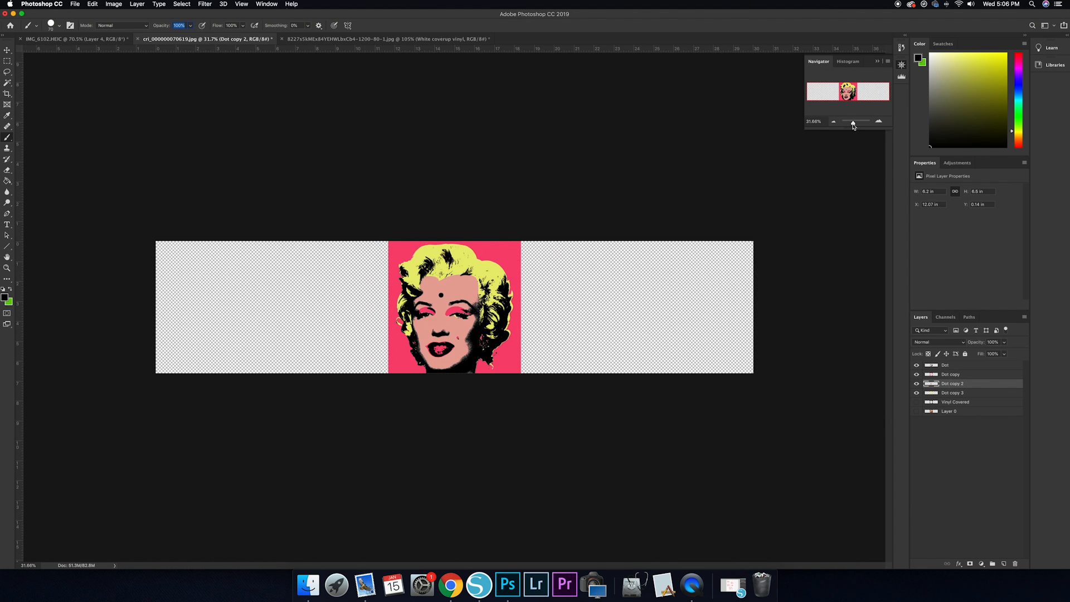
{"action": "left_click", "coordinate": [5, 51]}
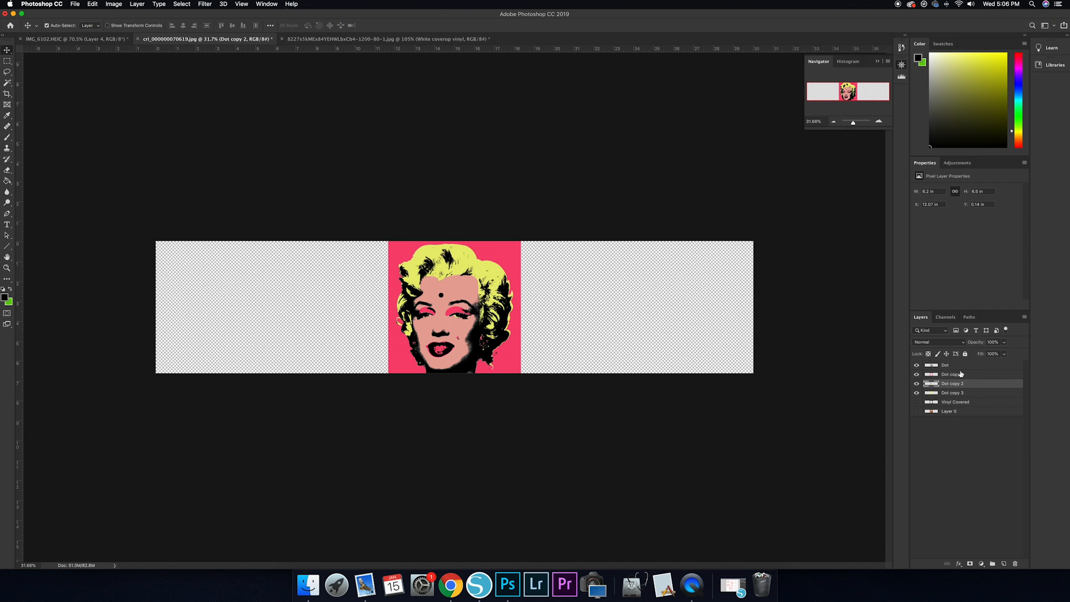
{"action": "left_click_drag", "start_coordinate": [422, 307], "coordinate": [210, 304]}
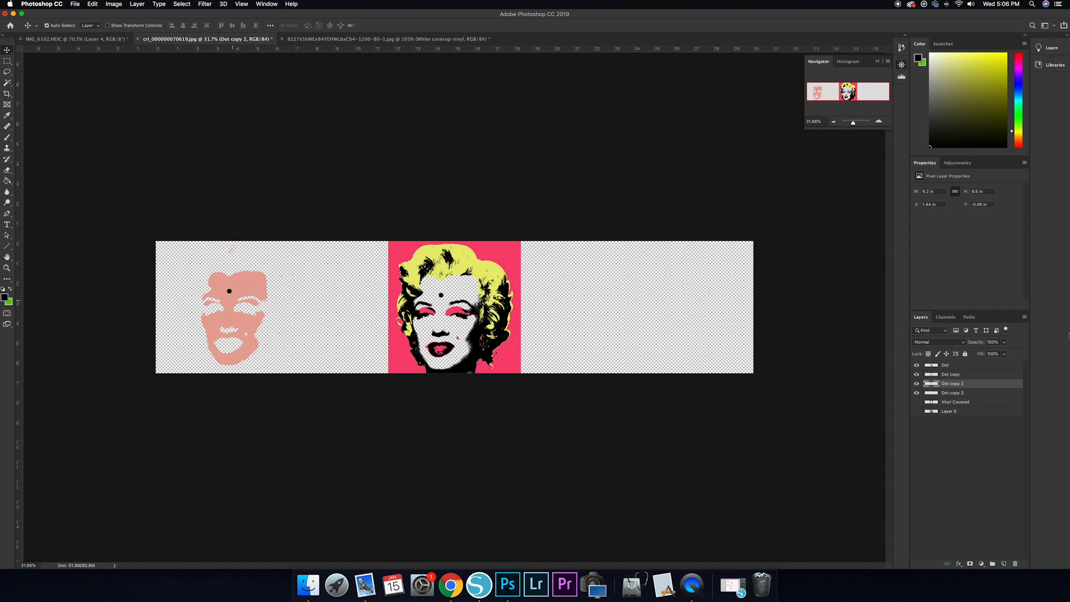
{"action": "left_click", "coordinate": [967, 396]}
{"action": "left_click_drag", "start_coordinate": [480, 309], "coordinate": [713, 312]}
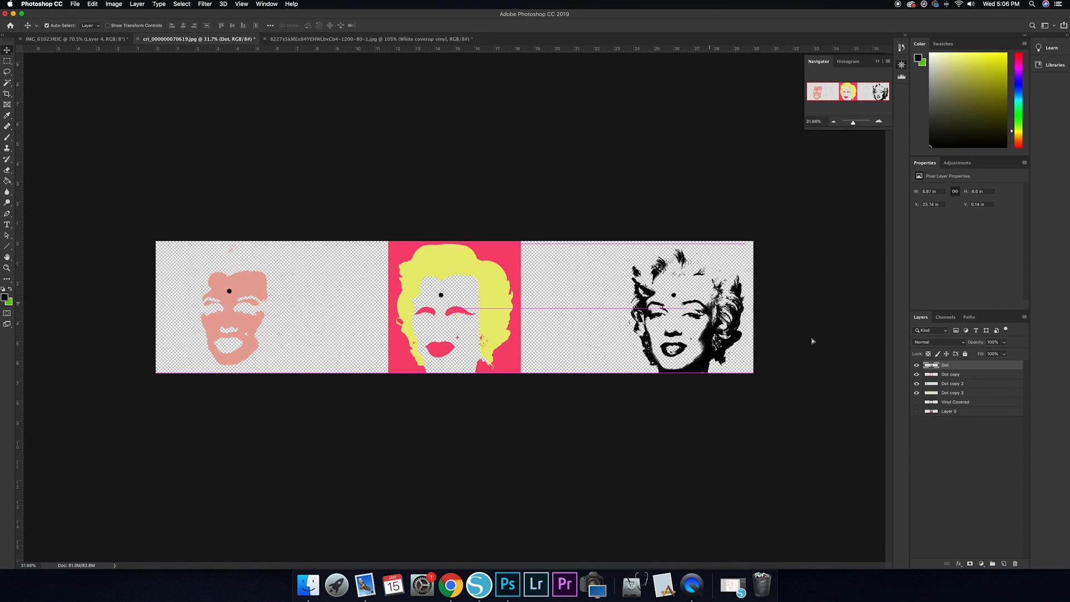
Move the pink layer beside the skin face and the yellow hair layer into the gap before the black portrait
{"action": "left_click", "coordinate": [962, 374]}
{"action": "left_click_drag", "start_coordinate": [511, 327], "coordinate": [420, 326]}
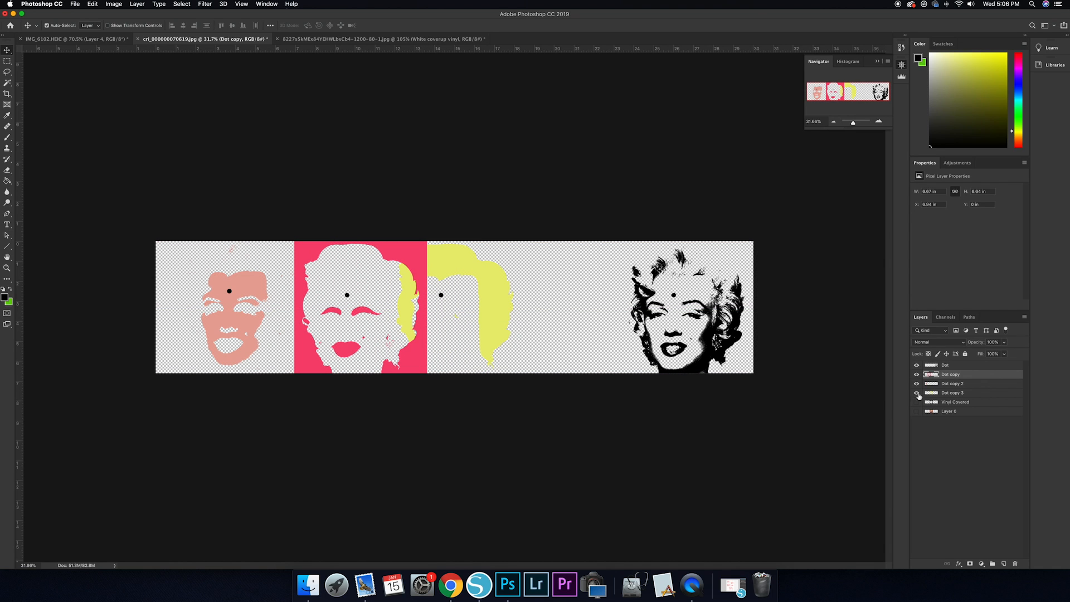
{"action": "left_click", "coordinate": [957, 385]}
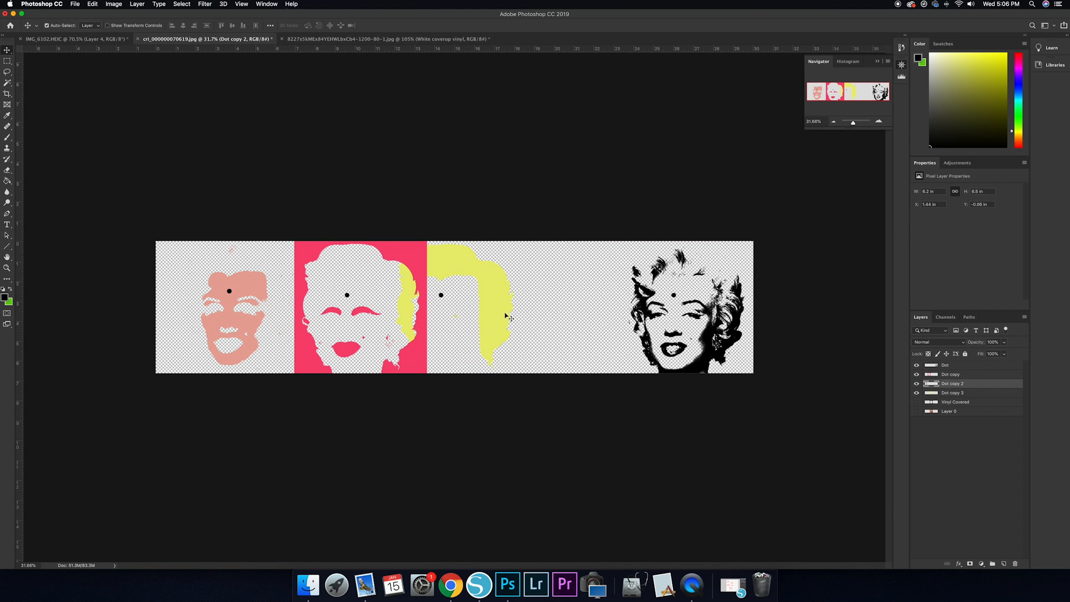
{"action": "left_click", "coordinate": [969, 397]}
{"action": "left_click_drag", "start_coordinate": [500, 327], "coordinate": [578, 325]}
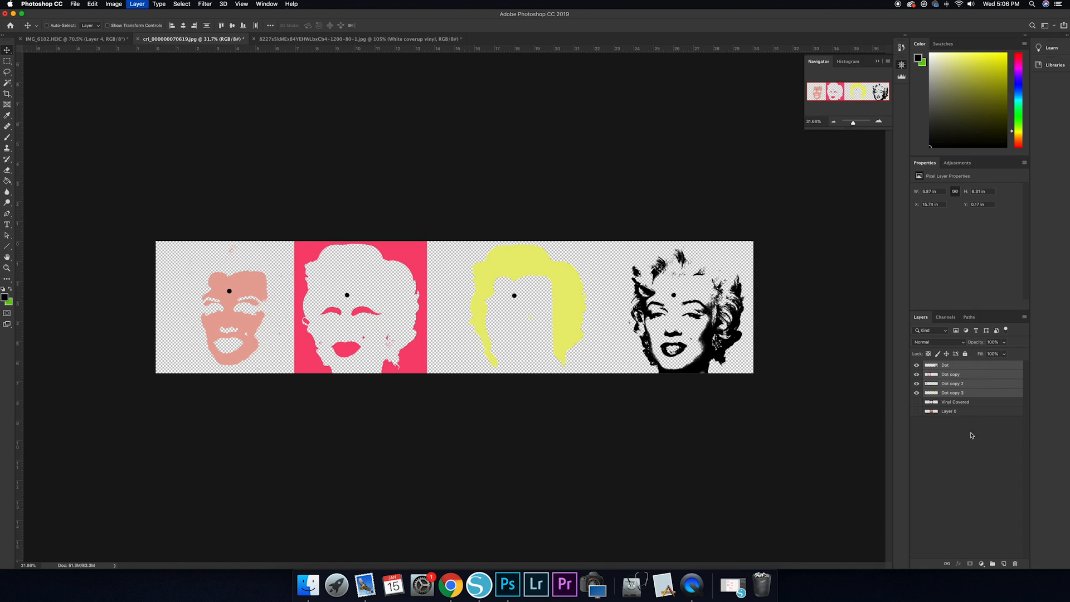
Merge the four selected Dot layers into one and apply a black Color Overlay at 100% opacity
{"action": "key", "text": "super+e"}
{"action": "left_click", "coordinate": [958, 563]}
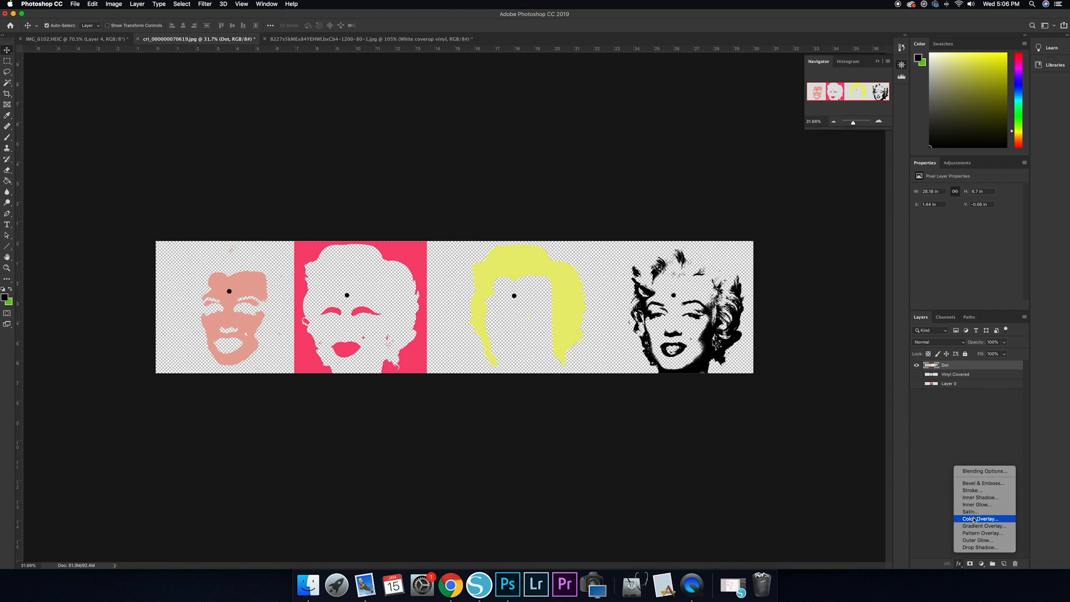
{"action": "left_click", "coordinate": [975, 519]}
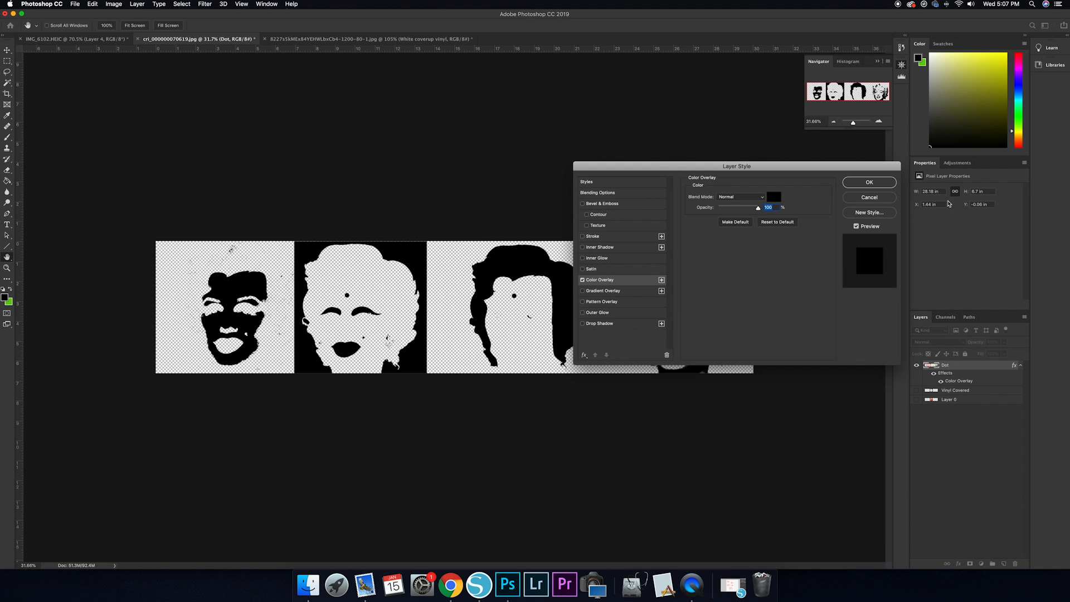
{"action": "left_click", "coordinate": [870, 183]}
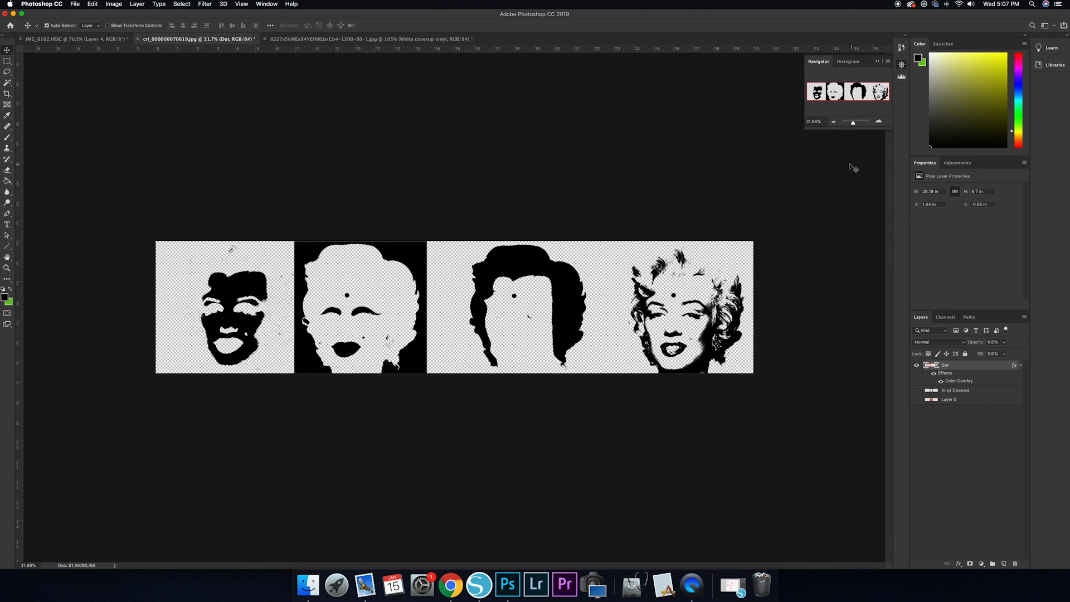
Undo the Color Overlay and remove the black dot from the skin face's forehead using the Magic Wand
{"action": "key", "text": "super+z"}
{"action": "left_click", "coordinate": [7, 83]}
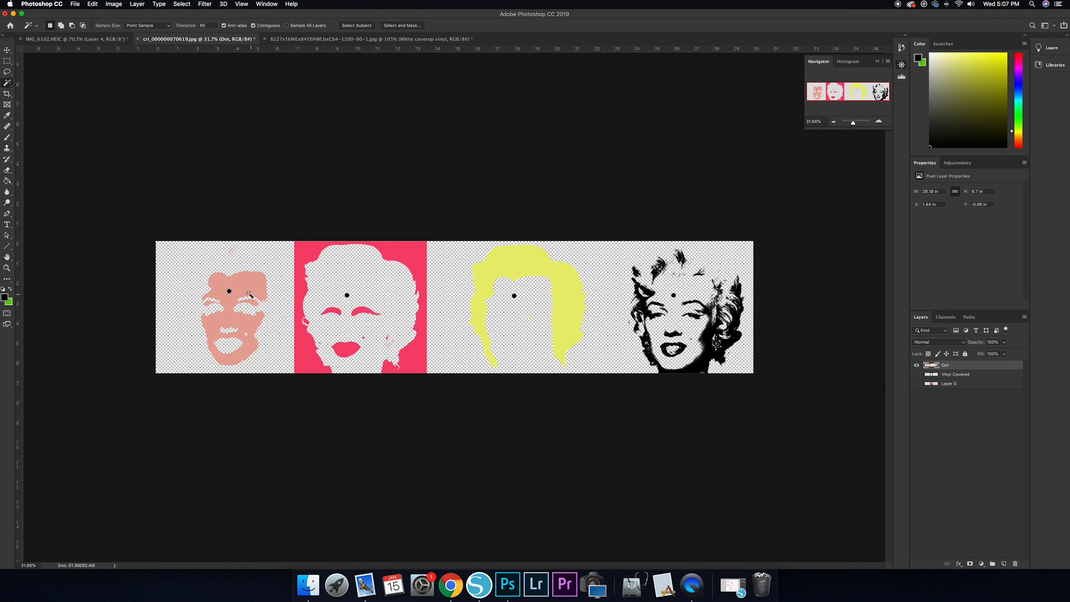
{"action": "key", "text": "super+d"}
Reapply the black Color Overlay to the merged Dot layer
{"action": "left_click", "coordinate": [966, 564]}
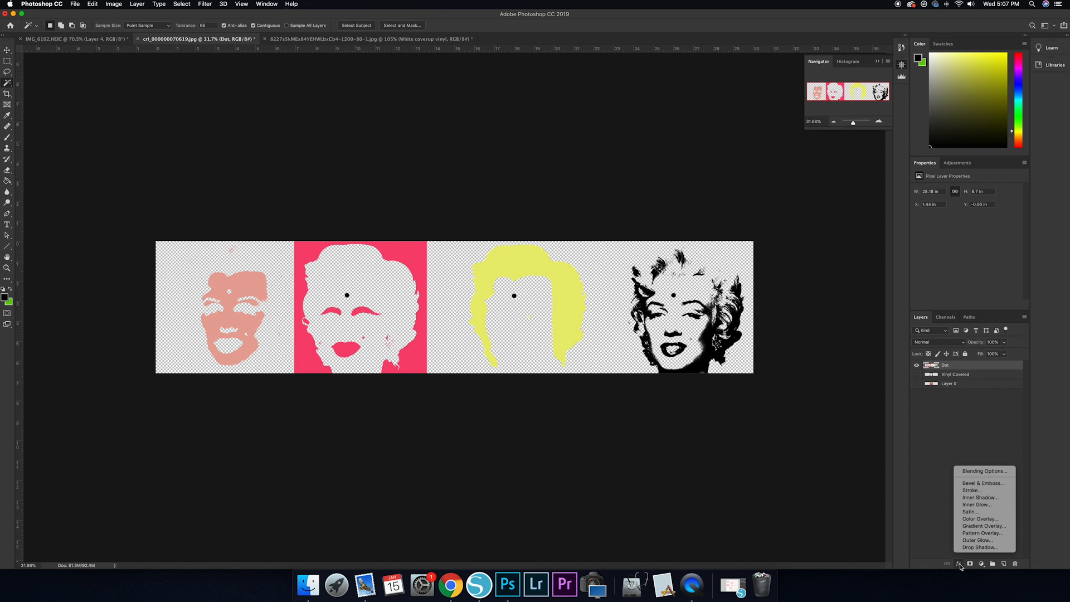
{"action": "left_click", "coordinate": [984, 521]}
{"action": "left_click", "coordinate": [868, 184]}
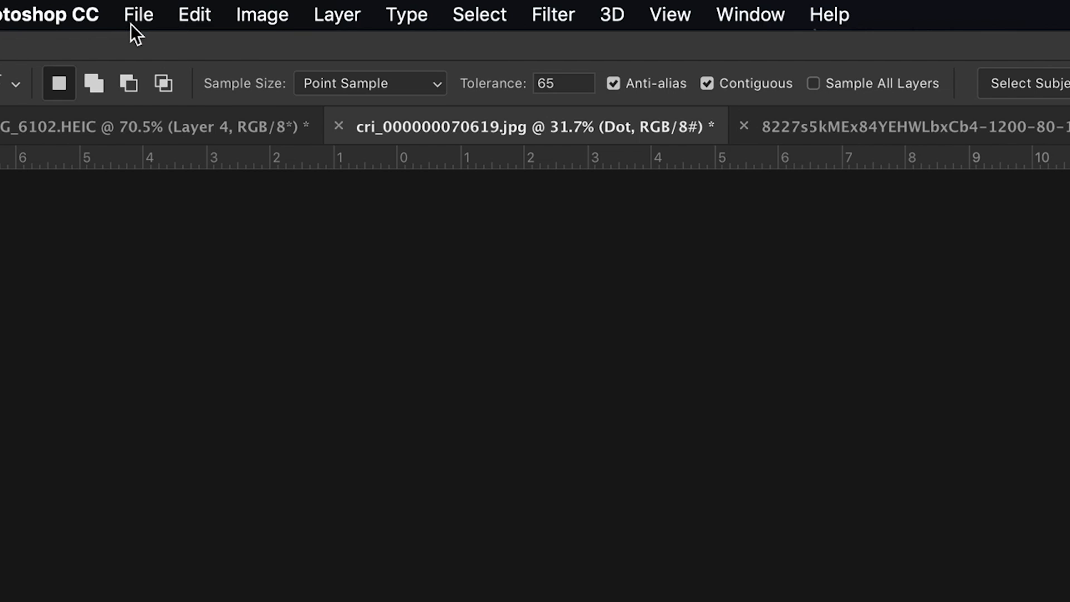
Save a copy of the stencil layout to the Desktop in PNG format as cri_000000070619.png
{"action": "left_click", "coordinate": [75, 4]}
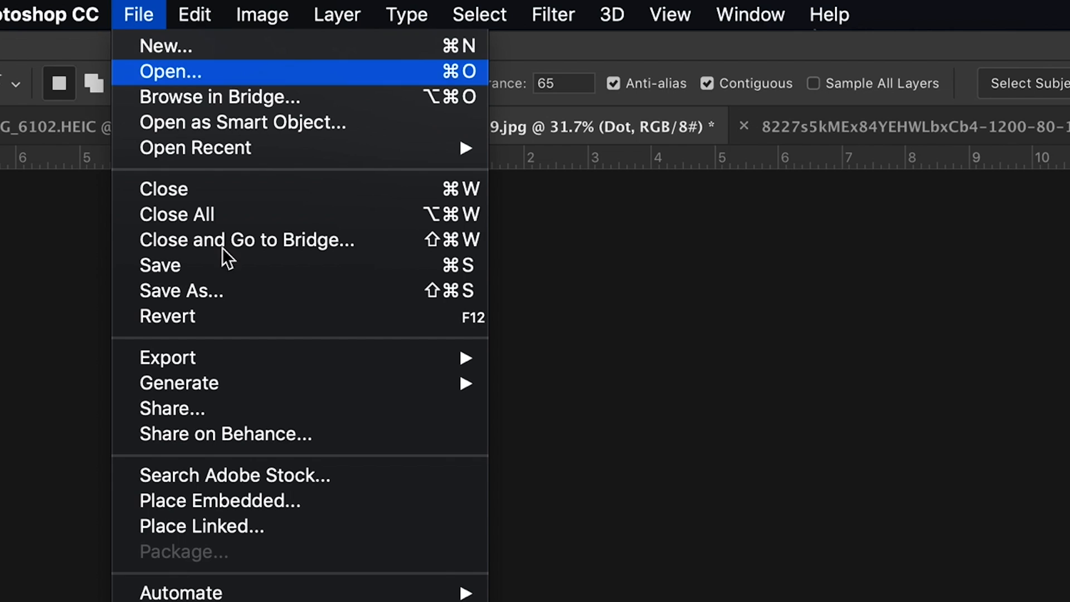
{"action": "left_click", "coordinate": [240, 287]}
{"action": "left_click", "coordinate": [528, 285]}
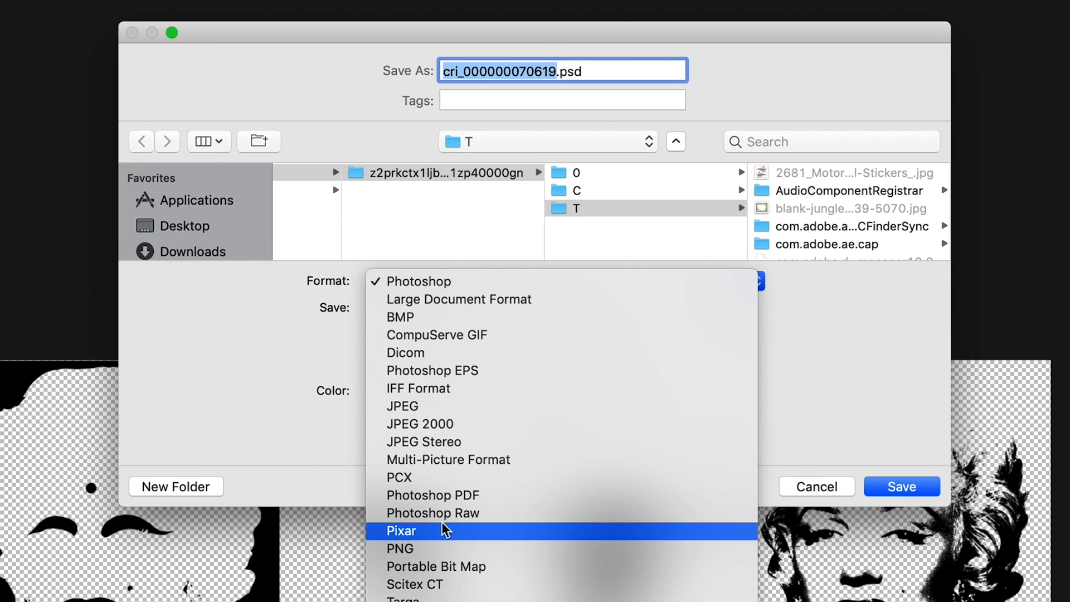
{"action": "left_click", "coordinate": [443, 548]}
{"action": "left_click", "coordinate": [209, 228]}
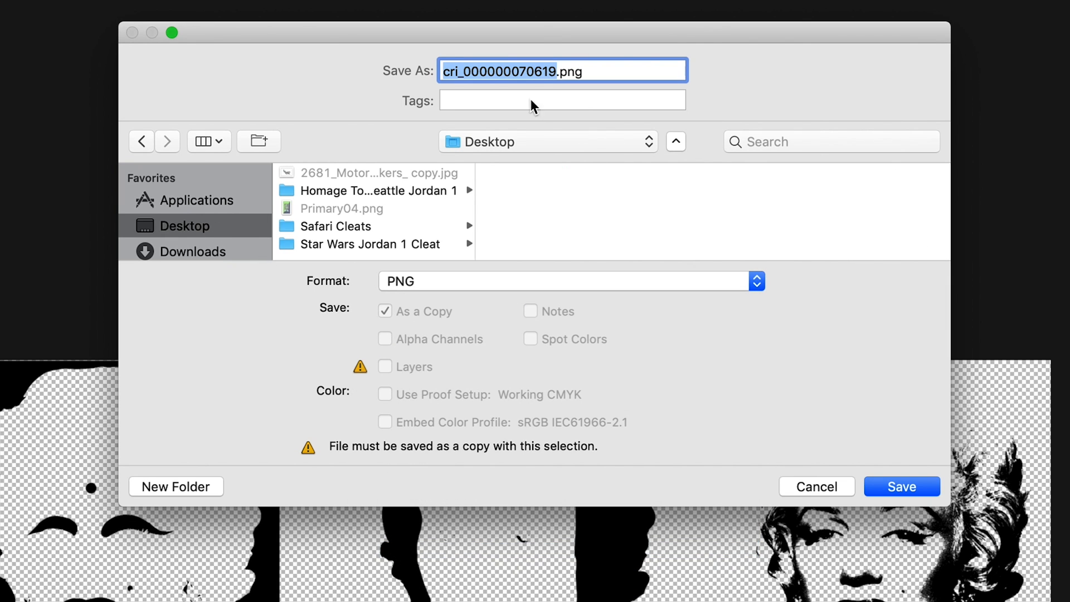
{"action": "left_click", "coordinate": [542, 71]}
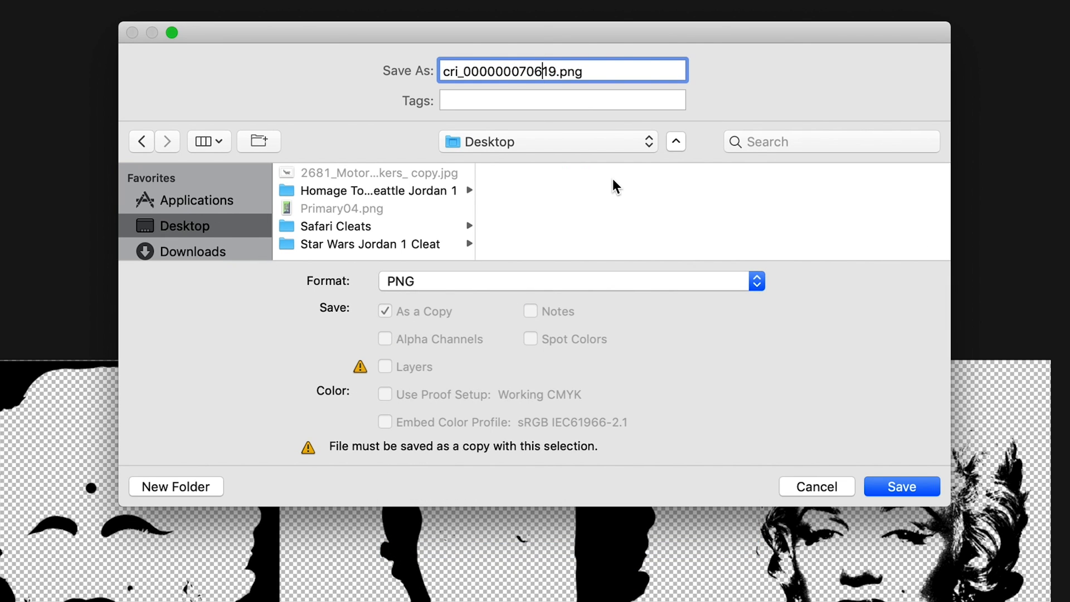
{"action": "left_click", "coordinate": [886, 487]}
{"action": "left_click", "coordinate": [661, 406]}
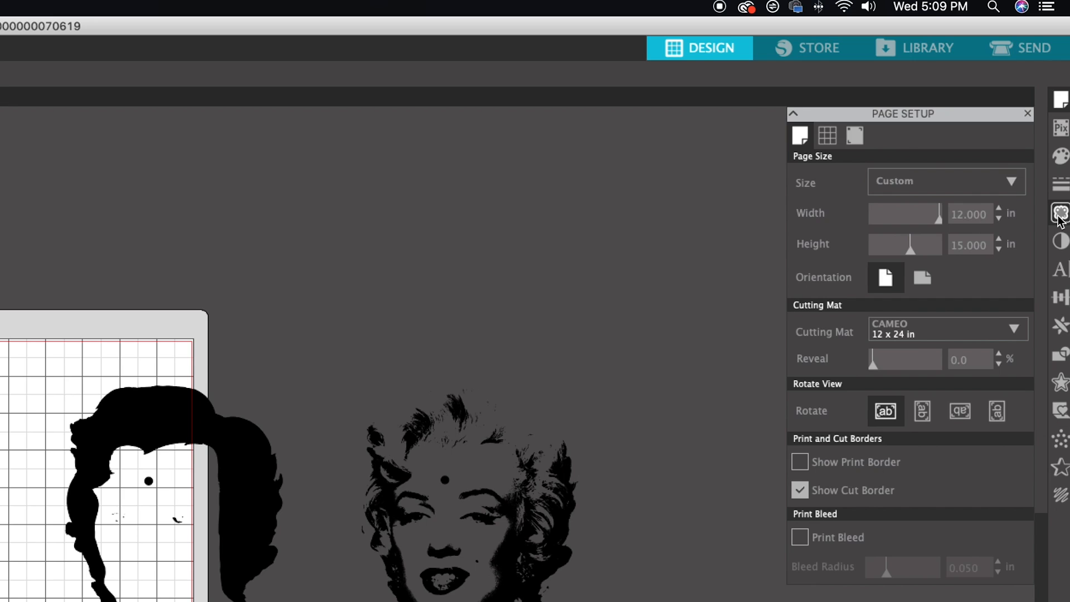
In Silhouette Studio, select a trace area that encloses all four black stencil images
{"action": "left_click", "coordinate": [1060, 217]}
{"action": "left_click", "coordinate": [857, 184]}
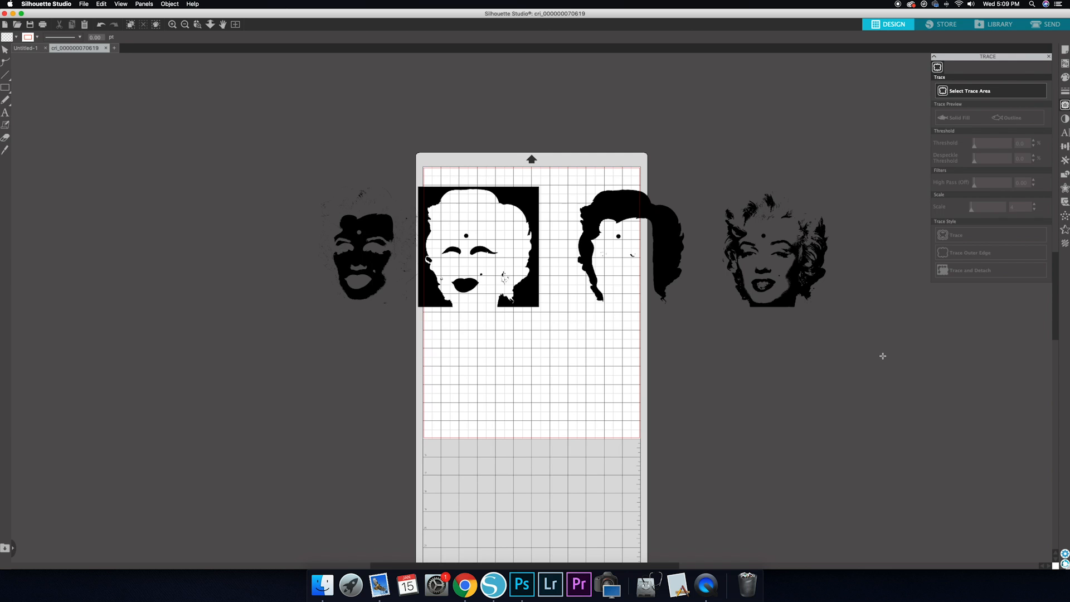
{"action": "mouse_move", "coordinate": [882, 356]}
{"action": "left_mouse_down"}
{"action": "mouse_move", "coordinate": [373, 239]}
{"action": "mouse_move", "coordinate": [260, 146]}
{"action": "left_mouse_up"}
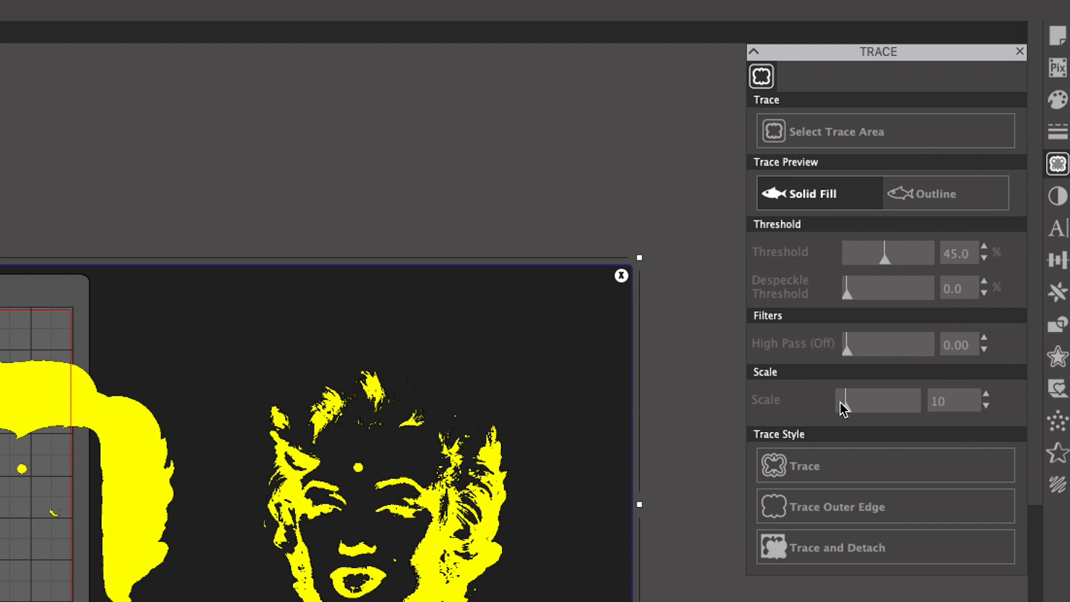
Set the trace scale to 4 and the threshold to 50%, and trace the four stencils
{"action": "left_click", "coordinate": [841, 402]}
{"action": "left_click_drag", "start_coordinate": [839, 405], "coordinate": [835, 406]}
{"action": "mouse_move", "coordinate": [875, 263]}
{"action": "left_mouse_down"}
{"action": "mouse_move", "coordinate": [852, 265]}
{"action": "mouse_move", "coordinate": [897, 255]}
{"action": "mouse_move", "coordinate": [887, 271]}
{"action": "mouse_move", "coordinate": [888, 262]}
{"action": "left_mouse_up"}
{"action": "left_click", "coordinate": [828, 468]}
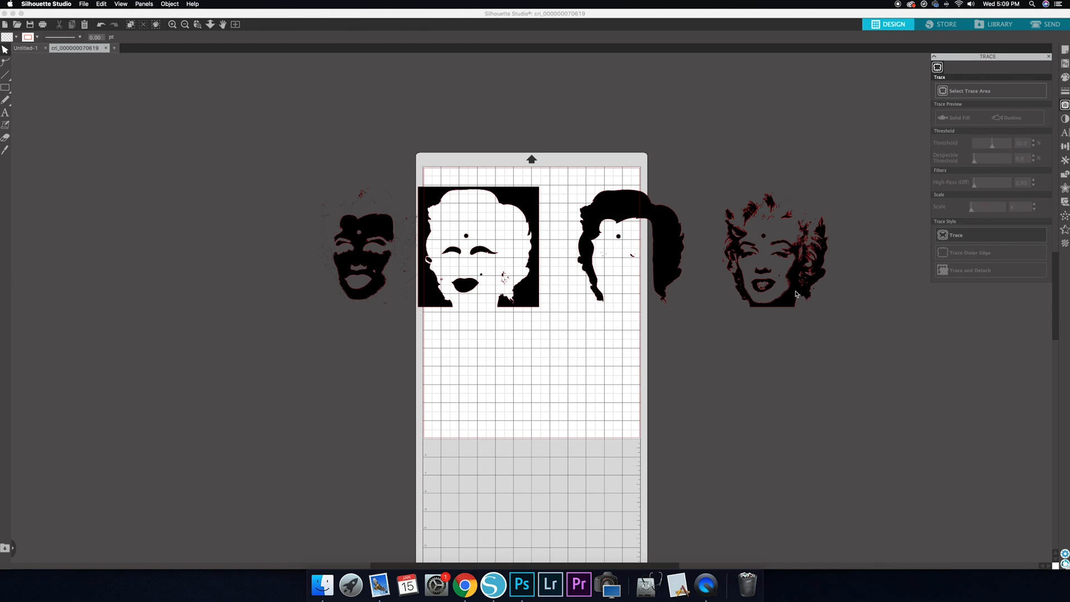
Move the original black image off the traced outlines and delete it
{"action": "left_click_drag", "start_coordinate": [795, 294], "coordinate": [889, 448]}
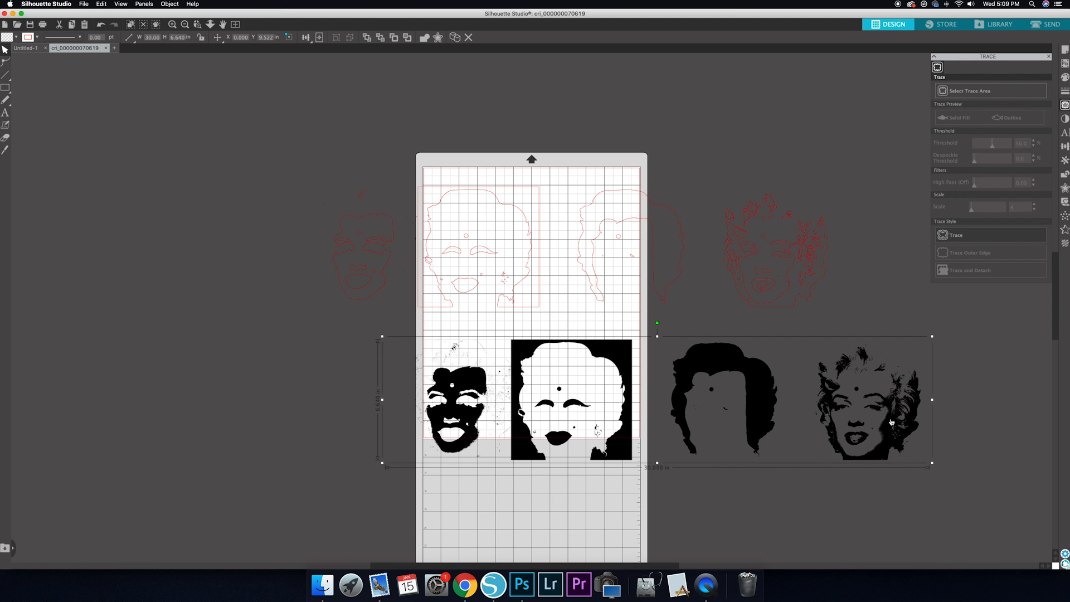
{"action": "key", "text": "Delete"}
Shrink the traced outlines to about 8.06 in wide and place them near the upper edge of the cutting mat
{"action": "mouse_move", "coordinate": [384, 249]}
{"action": "left_mouse_down"}
{"action": "mouse_move", "coordinate": [306, 256]}
{"action": "mouse_move", "coordinate": [301, 243]}
{"action": "left_mouse_up"}
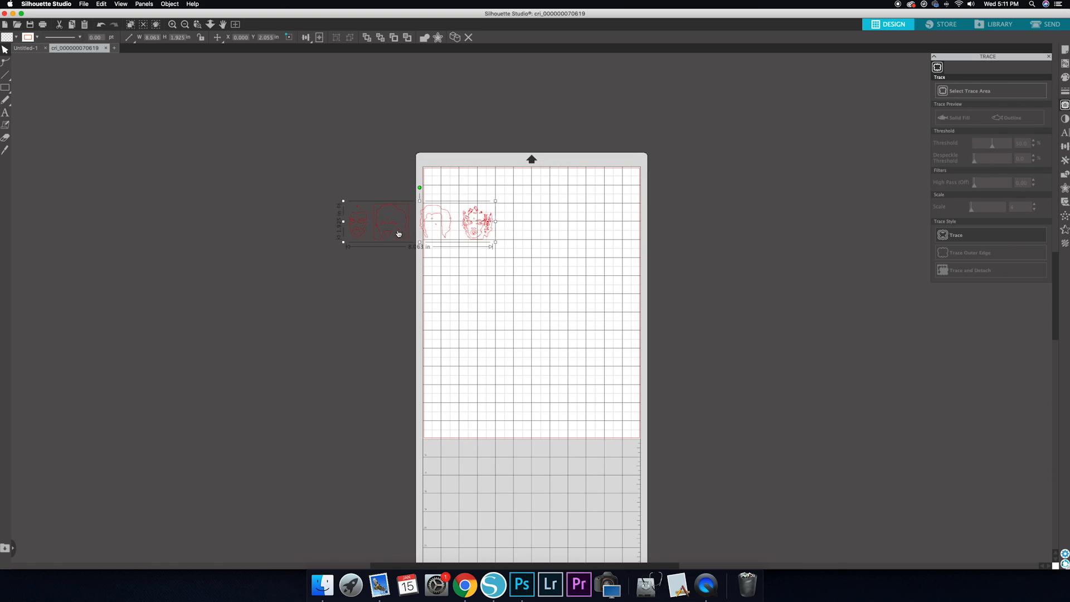
{"action": "left_click_drag", "start_coordinate": [398, 233], "coordinate": [515, 216]}
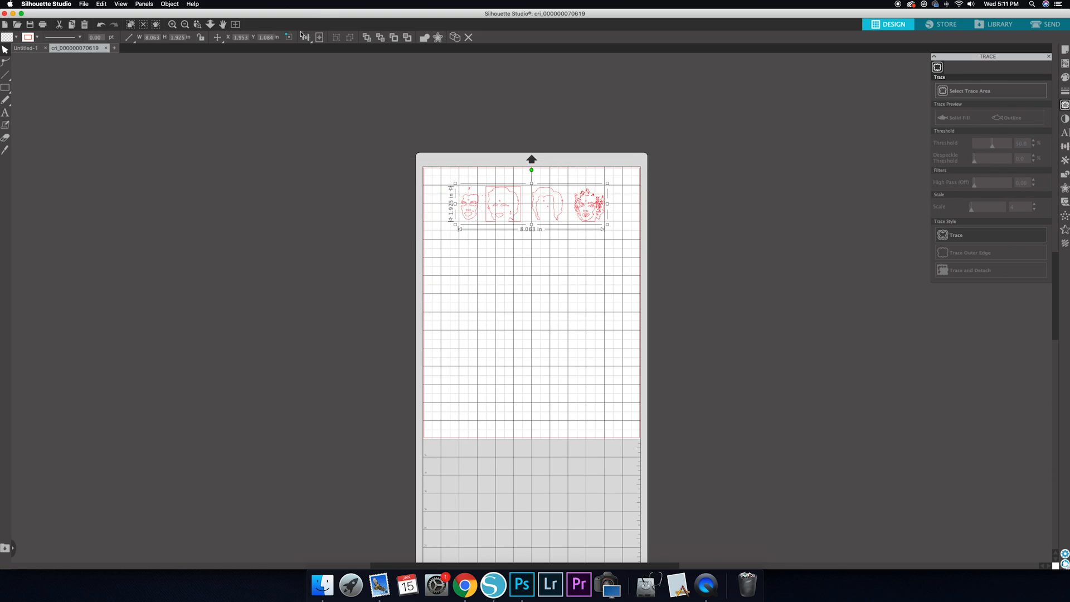
{"action": "left_click", "coordinate": [174, 27]}
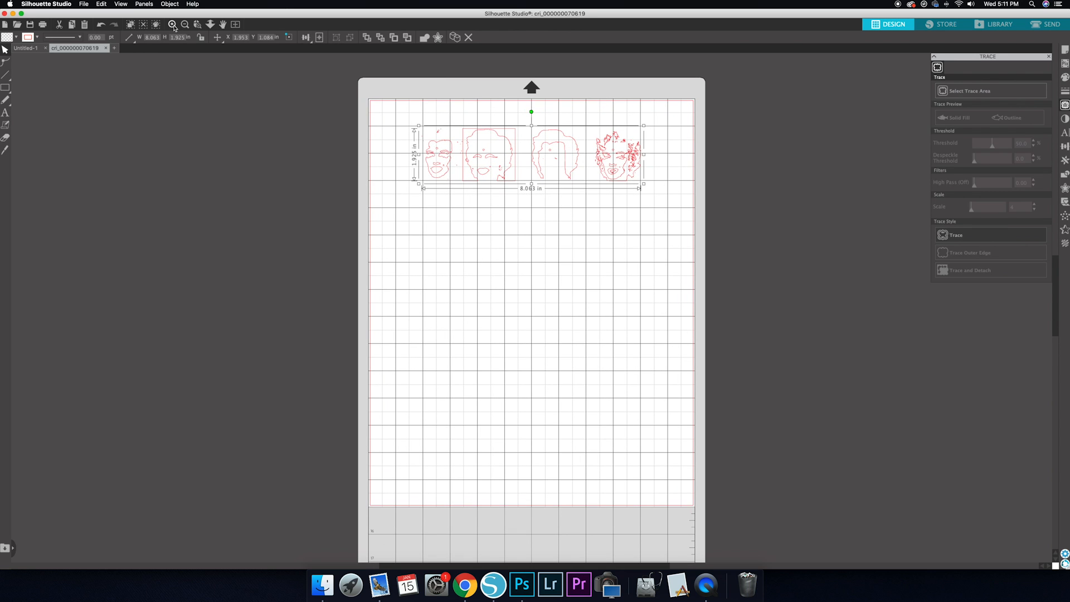
{"action": "left_click", "coordinate": [173, 27]}
{"action": "scroll", "coordinate": [444, 167], "scroll_direction": "up", "scroll_amount": 4}
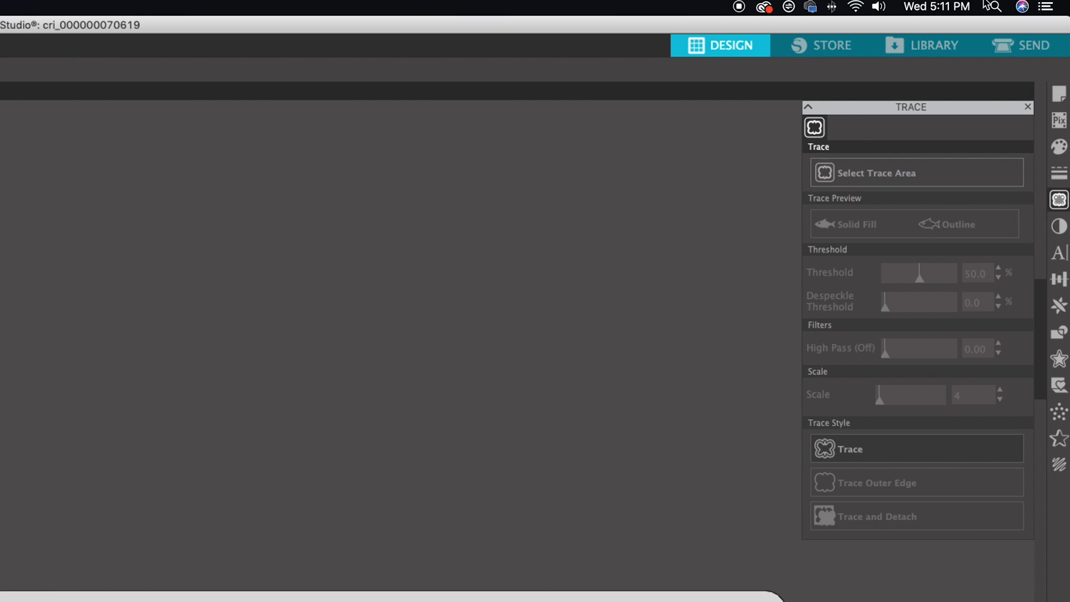
Open the cut settings for sending the design and use Vinyl, Glossy as Tool 1's material
{"action": "left_click", "coordinate": [1039, 47]}
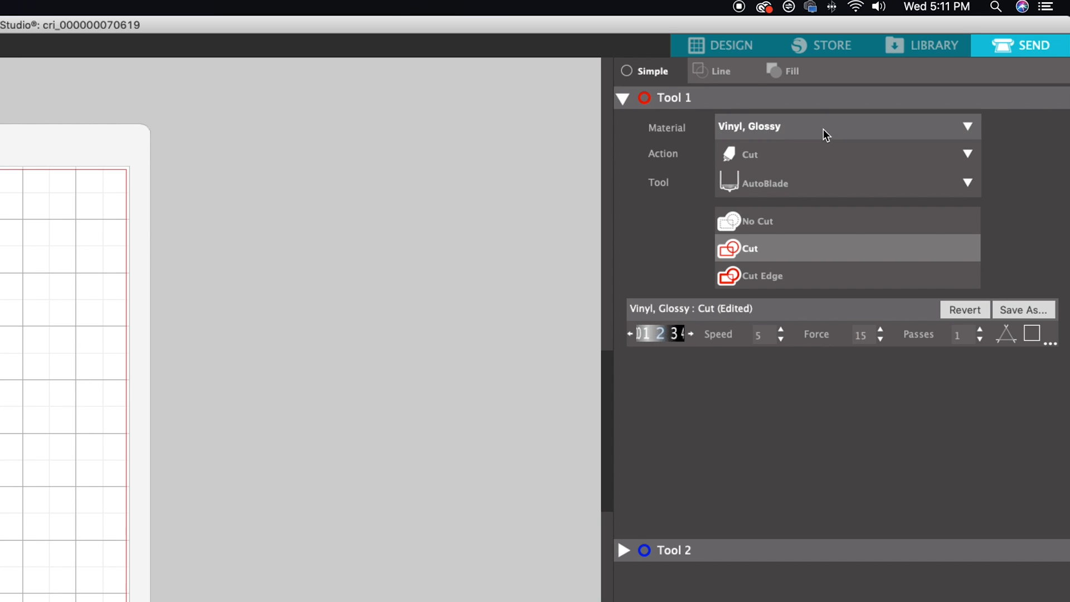
{"action": "left_click", "coordinate": [779, 125]}
{"action": "left_click", "coordinate": [661, 450]}
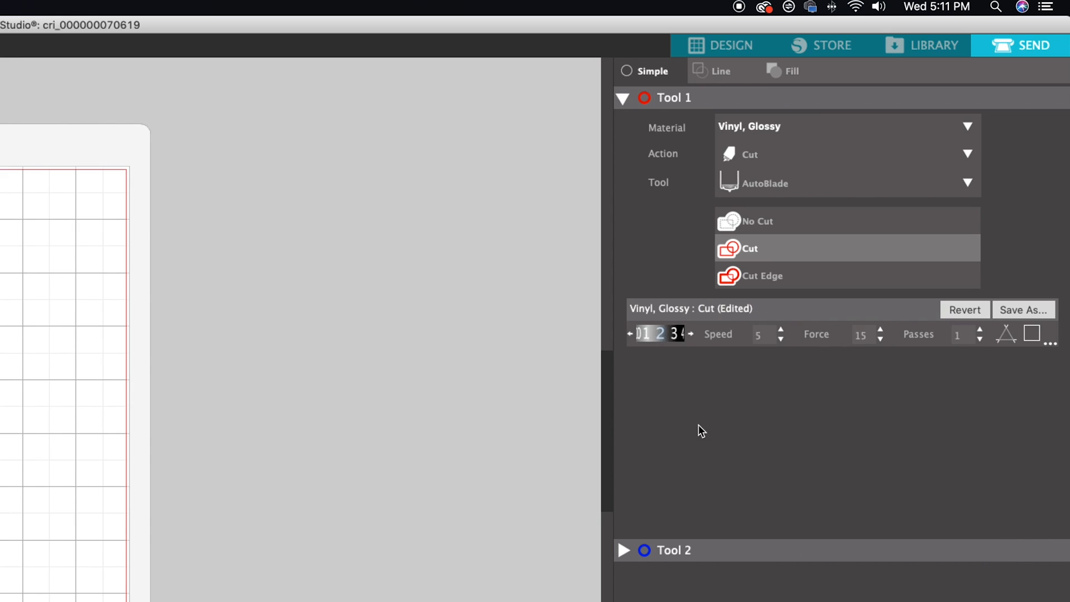
Set the AutoBlade depth to 1 and lower the cutting force for the glossy vinyl
{"action": "left_click", "coordinate": [630, 333]}
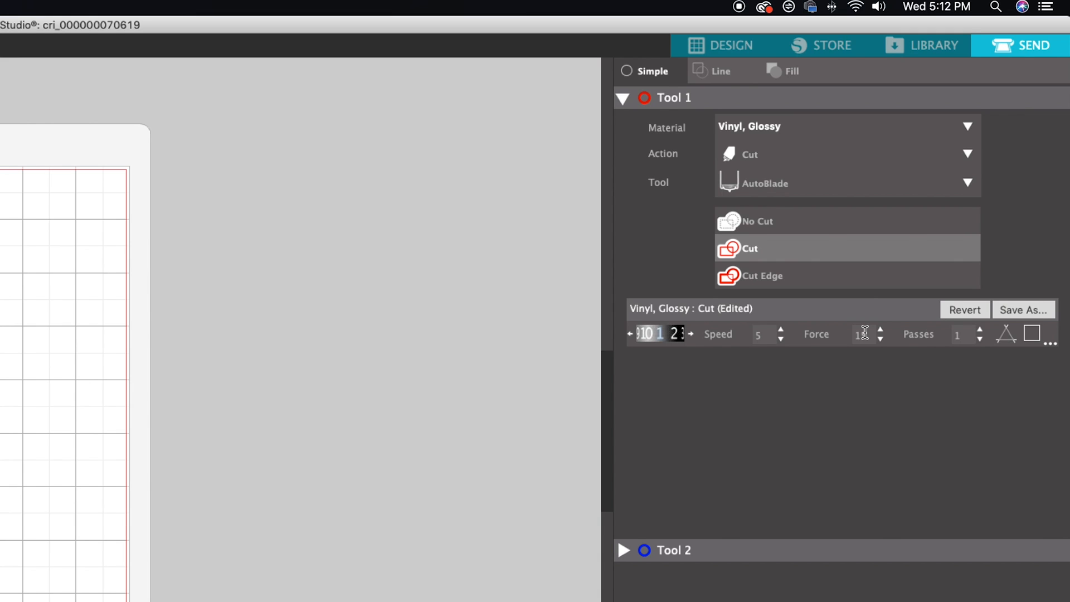
{"action": "left_click", "coordinate": [691, 333]}
{"action": "left_click", "coordinate": [628, 334]}
{"action": "left_click", "coordinate": [881, 338]}
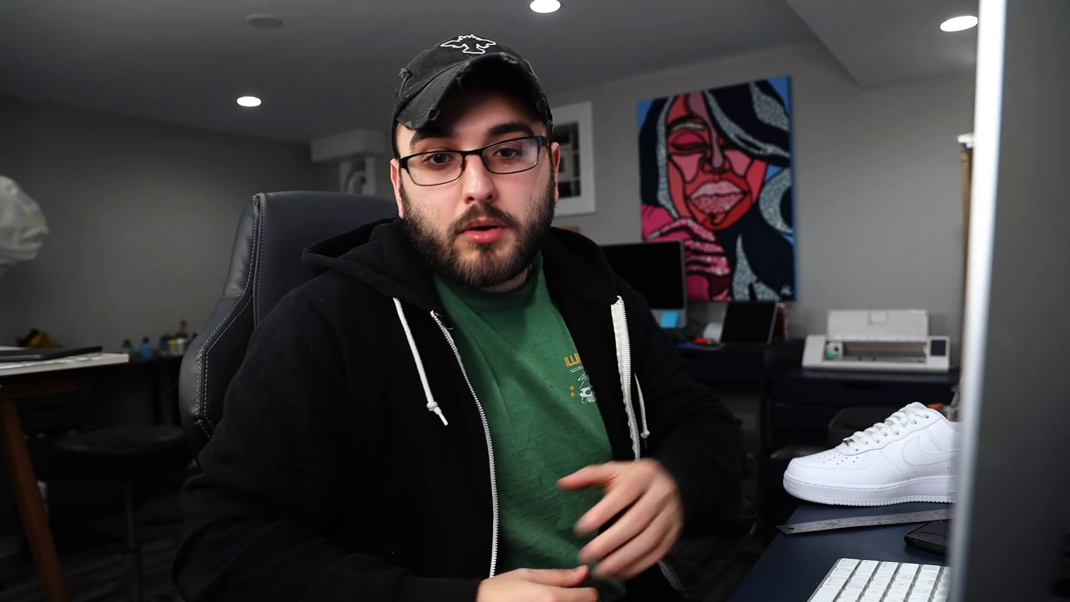